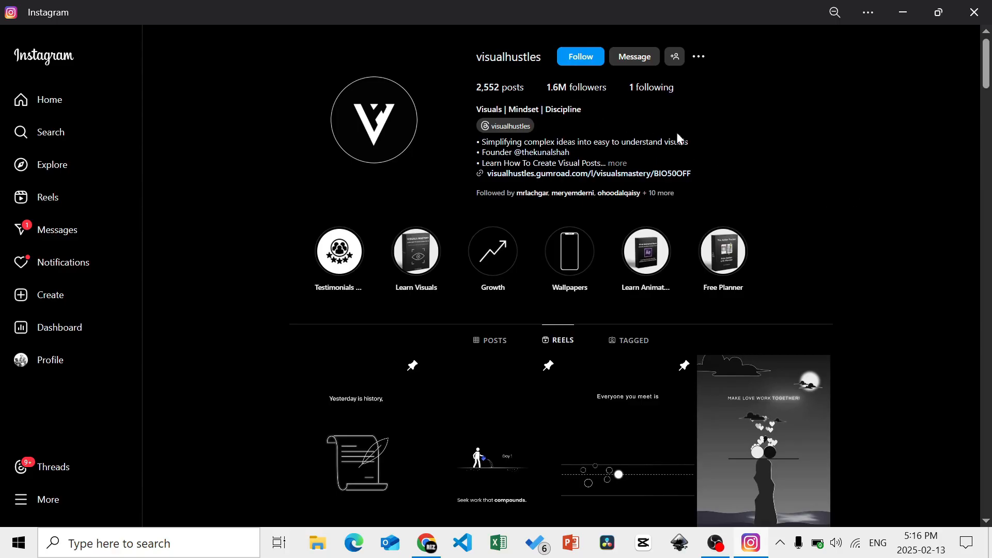
# Browse the visualhustles reels on Instagram and open the reel with two mazes as a reference
pyautogui.scroll(-12, 821, 184)
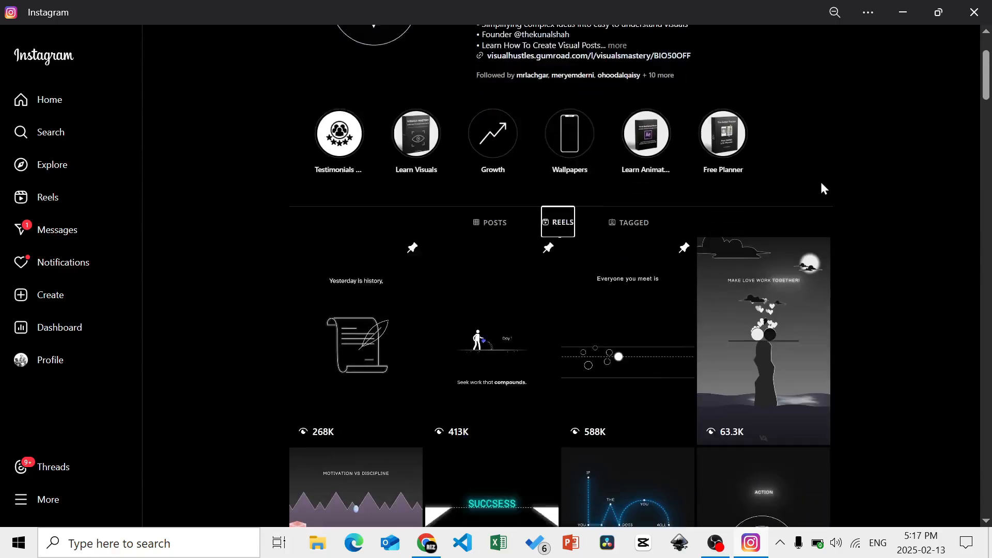
pyautogui.scroll(-20, 868, 206)
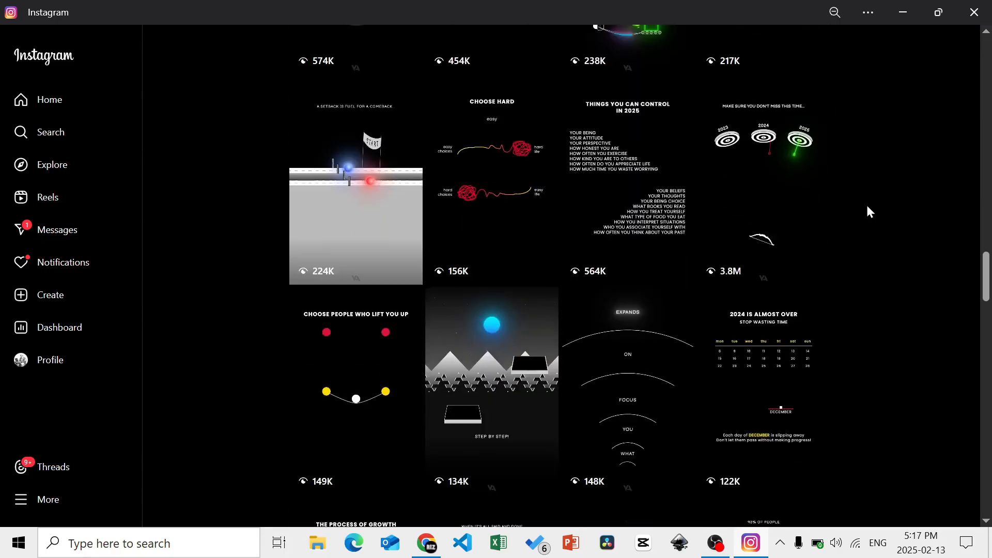
pyautogui.scroll(-3, 868, 212)
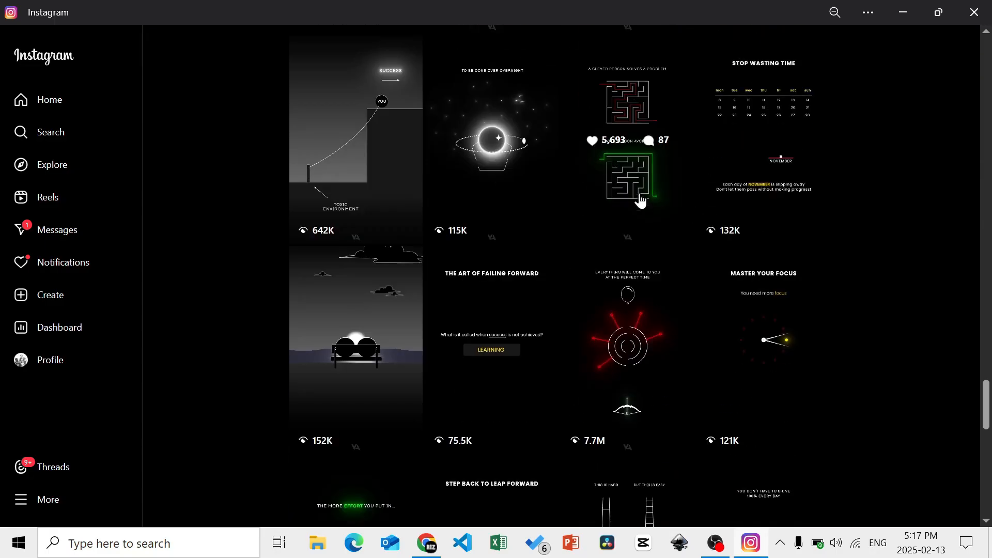
pyautogui.click(601, 185)
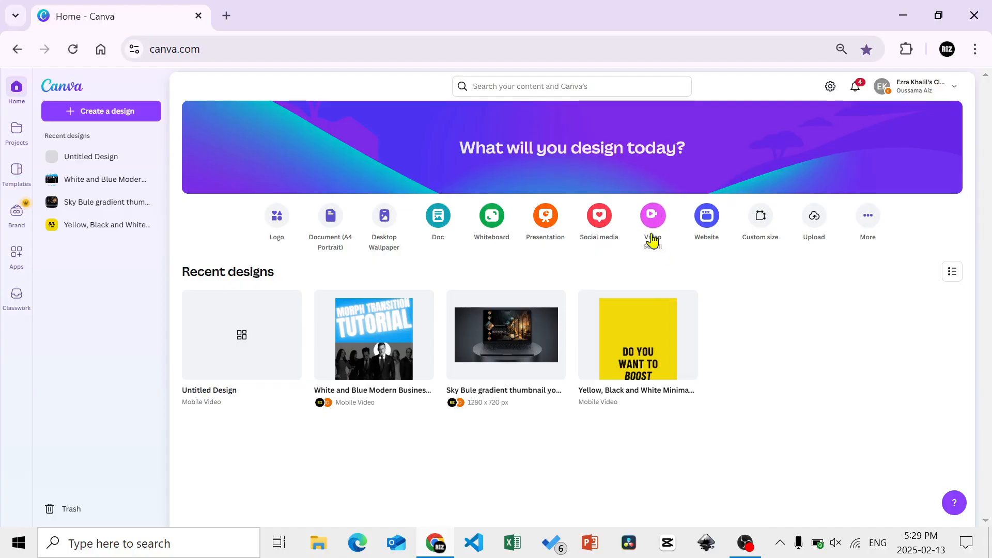
# Switch to Canva and create a blank Instagram Reel video design
pyautogui.click(653, 240)
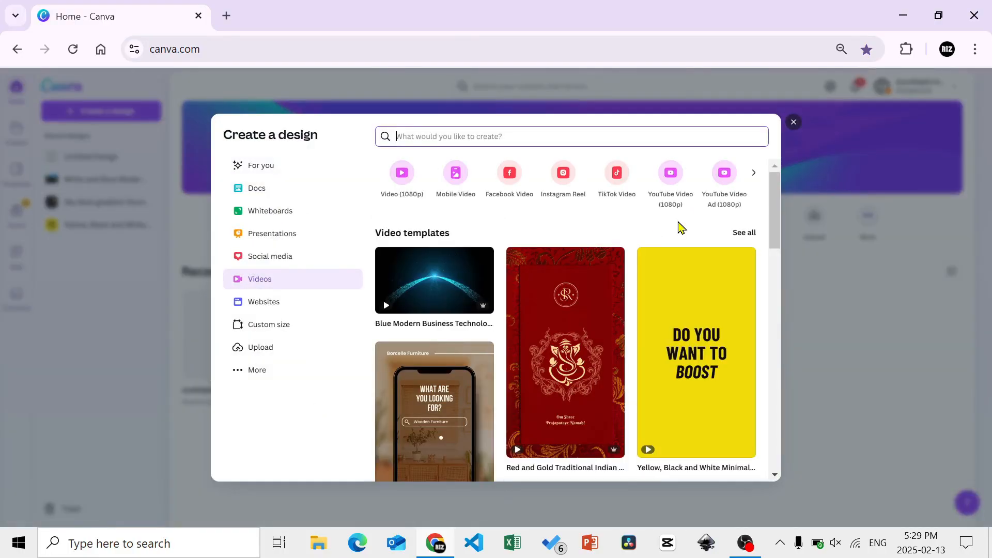
pyautogui.click(563, 184)
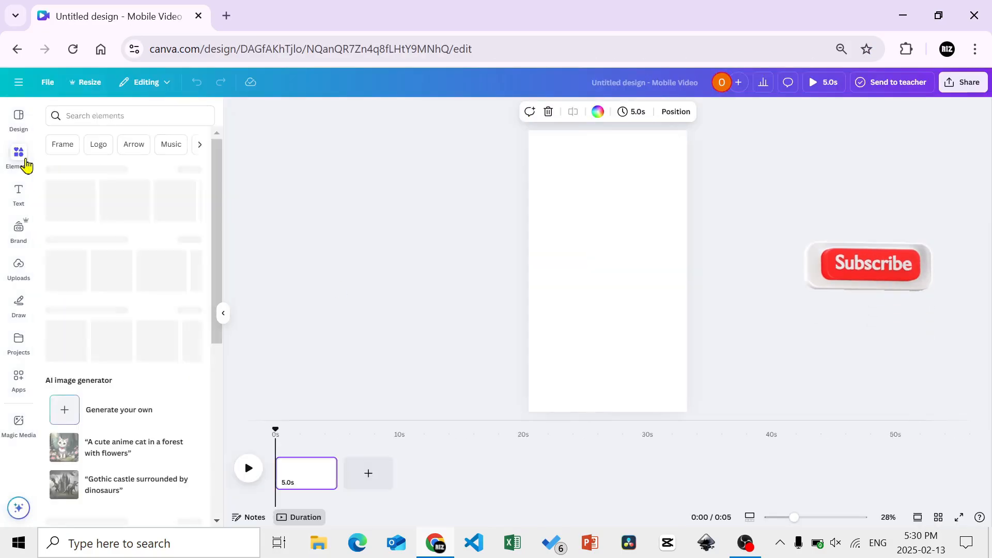
# Search the elements for "maze", limit the results to graphics, and add the bold black square maze to the page
pyautogui.click(99, 121)
pyautogui.write('maze')
pyautogui.press('Return')
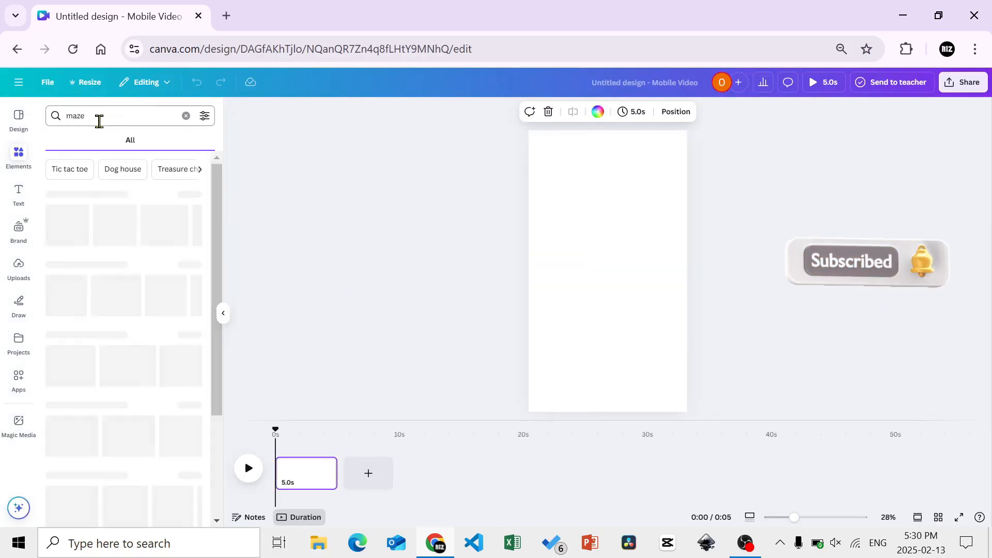
pyautogui.click(84, 141)
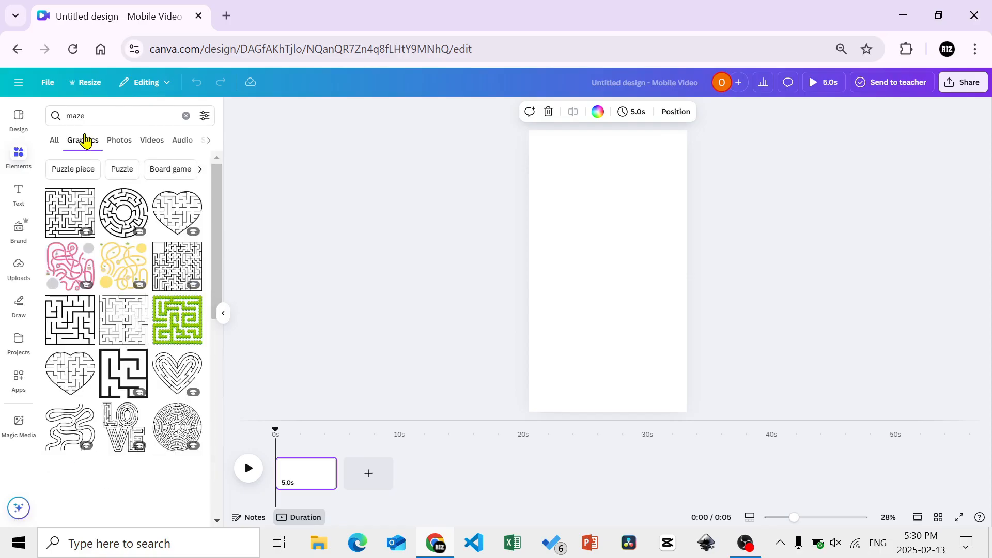
pyautogui.click(73, 316)
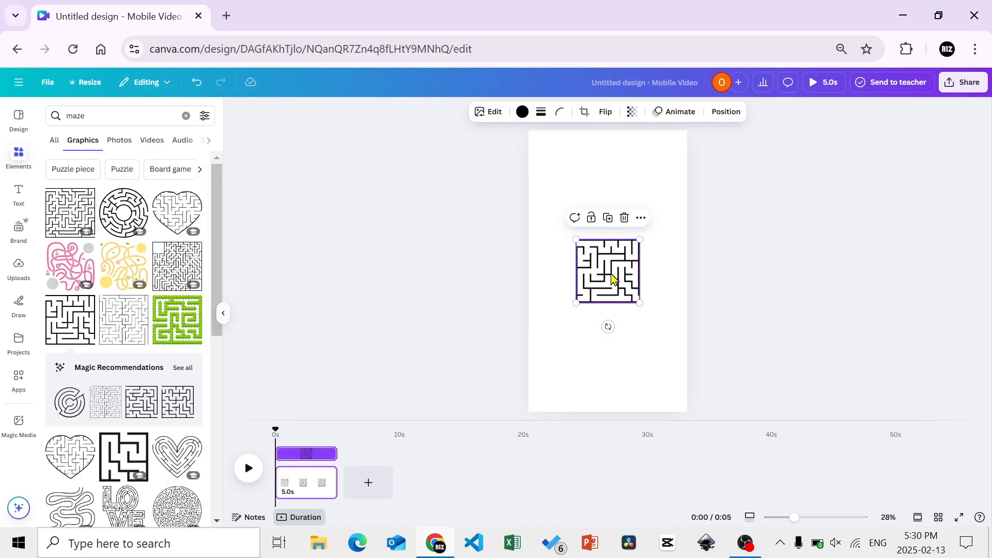
# Duplicate the maze and place one copy in the upper half of the page and the other in the lower half, horizontally centred
pyautogui.moveTo(613, 280); pyautogui.dragTo(608, 342)
pyautogui.click(609, 158)
pyautogui.moveTo(613, 235); pyautogui.dragTo(611, 245)
pyautogui.click(795, 321)
# Change the colour of both the upper and lower mazes to white (#ffffff)
pyautogui.click(627, 237)
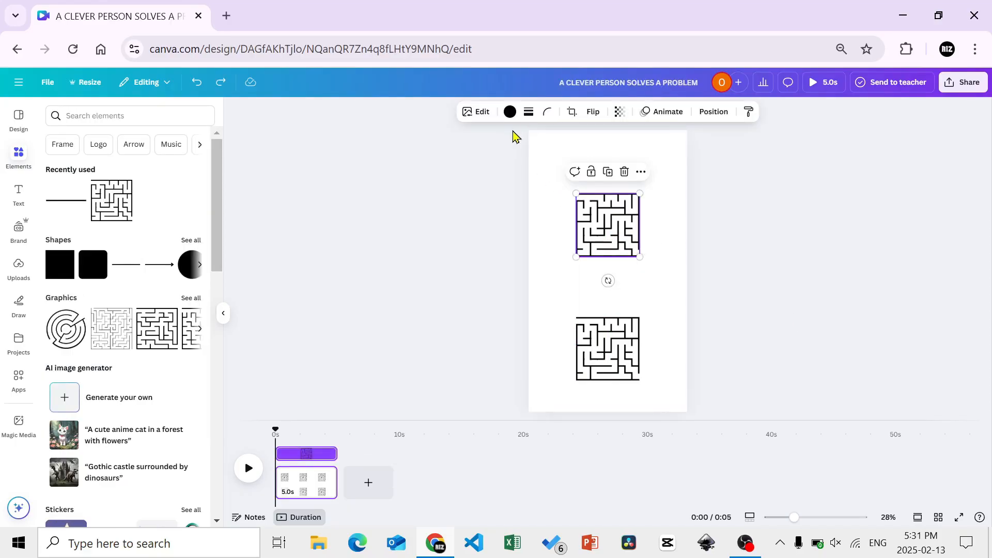
pyautogui.click(510, 114)
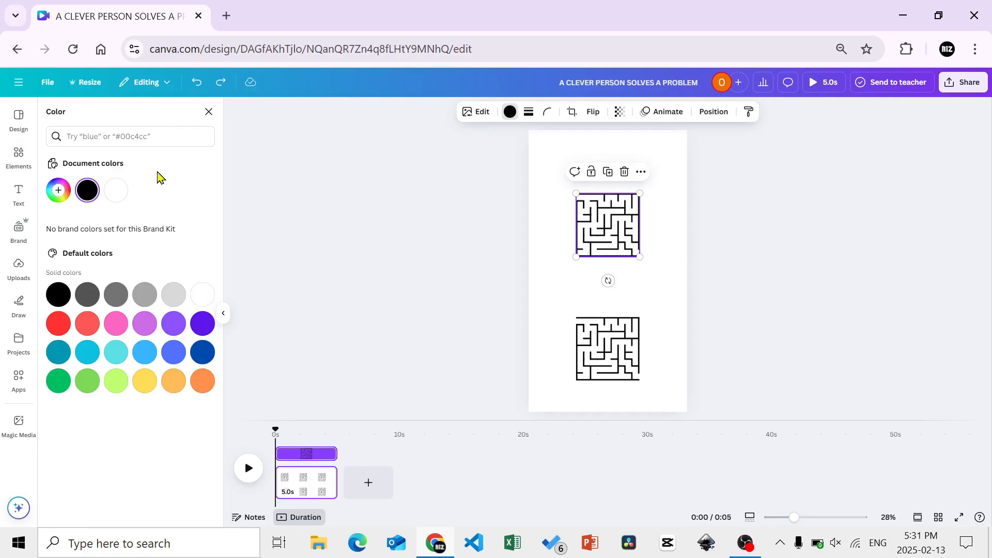
pyautogui.click(117, 190)
pyautogui.click(582, 337)
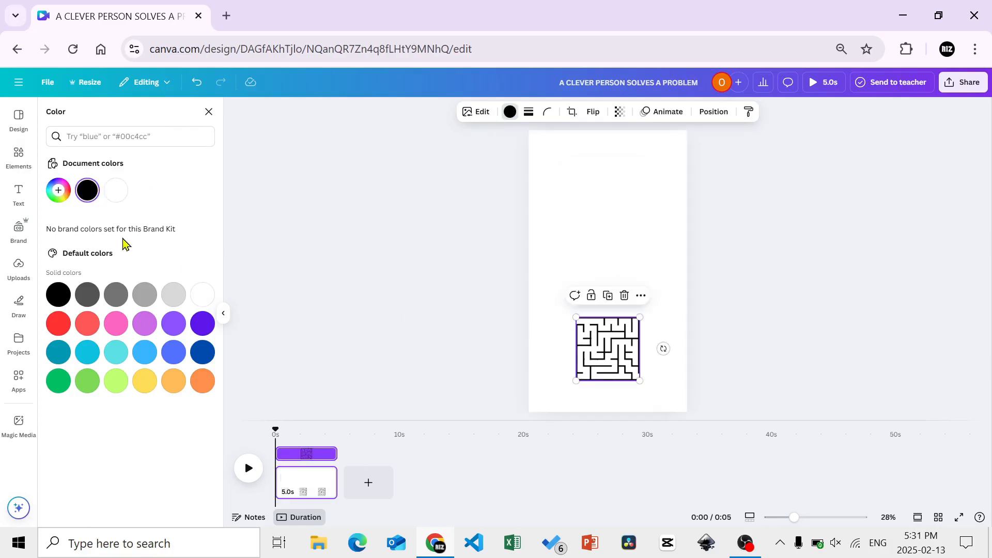
pyautogui.click(117, 191)
# Set the page background to black
pyautogui.click(532, 266)
pyautogui.click(87, 191)
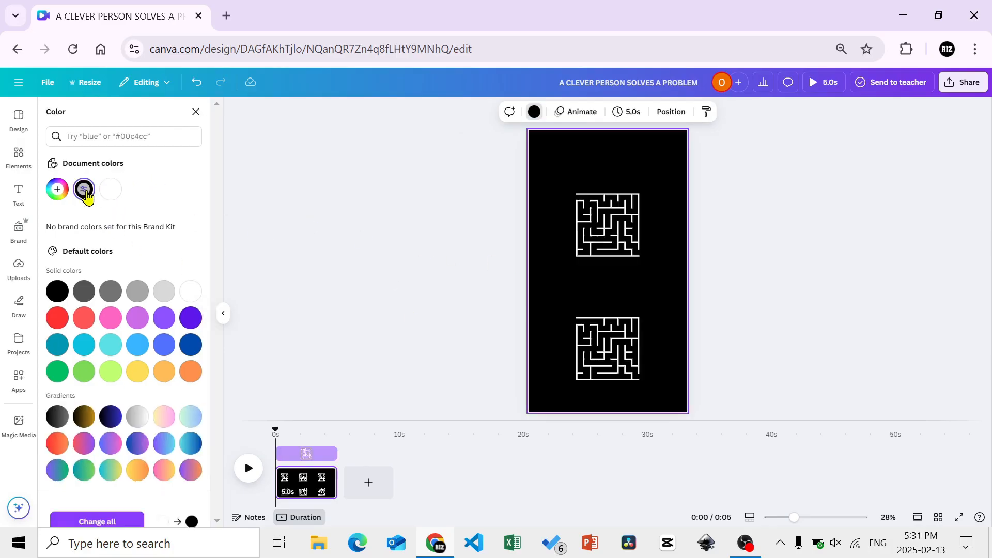
pyautogui.click(331, 236)
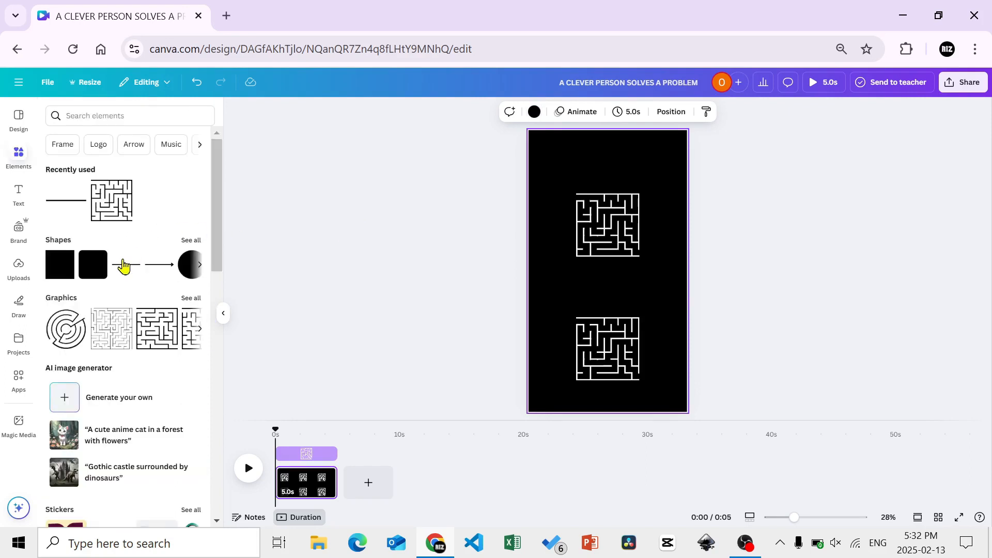
# Add a plain solid line to the page and colour it yellow (#FFF500)
pyautogui.click(190, 240)
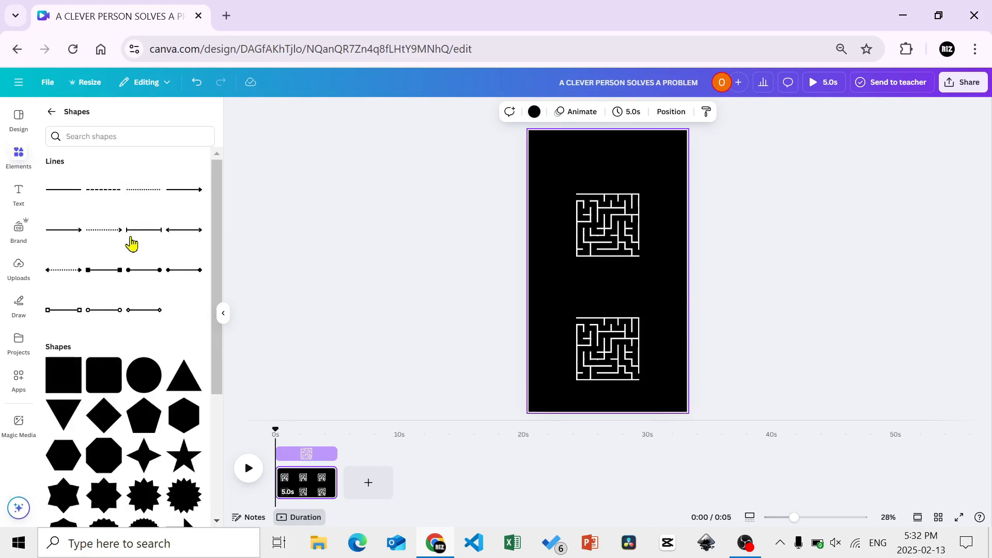
pyautogui.click(63, 190)
pyautogui.click(489, 112)
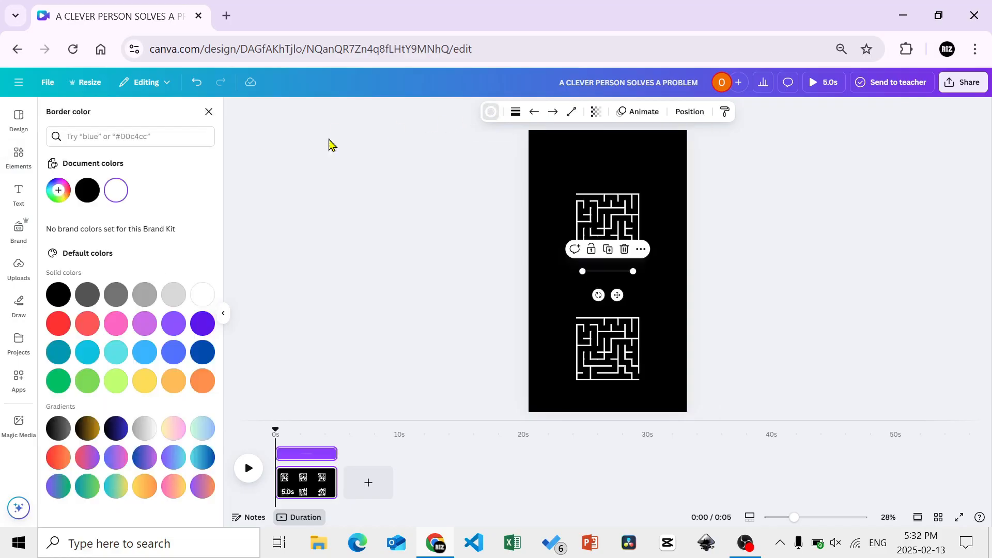
pyautogui.click(57, 189)
pyautogui.click(83, 242)
pyautogui.moveTo(84, 241); pyautogui.dragTo(197, 241)
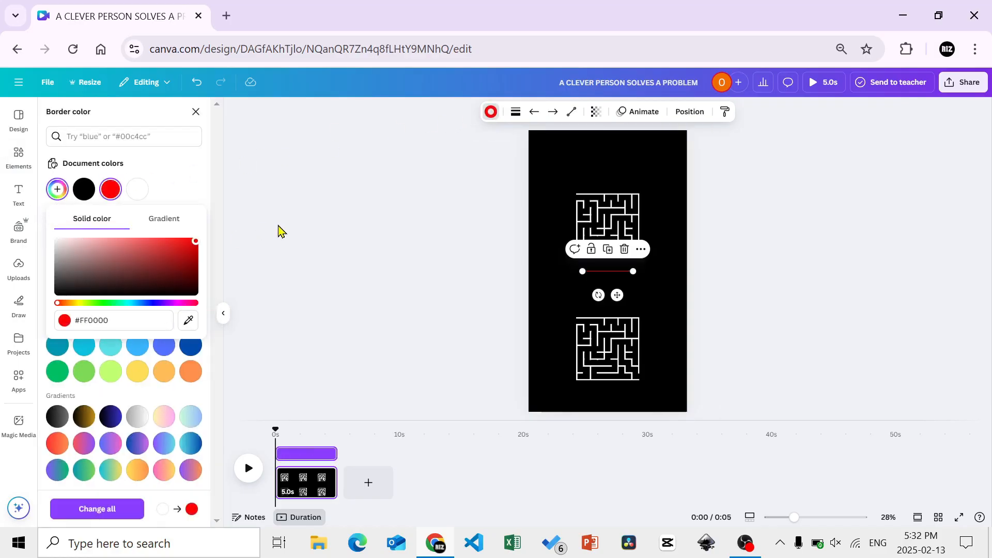
pyautogui.click(80, 304)
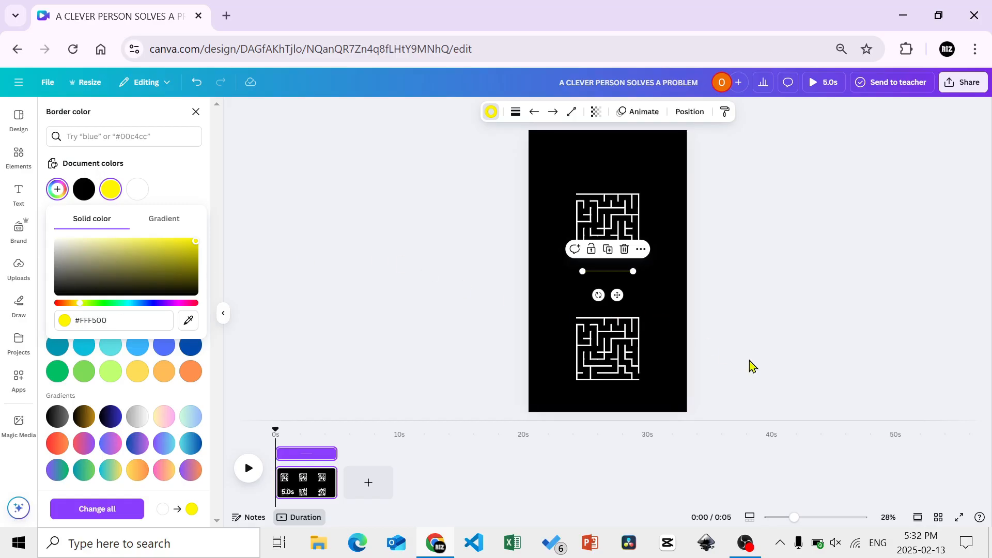
# Move the yellow line to the upper maze's top-left entrance and shorten it to end above the first downward opening
pyautogui.moveTo(800, 522); pyautogui.dragTo(818, 522)
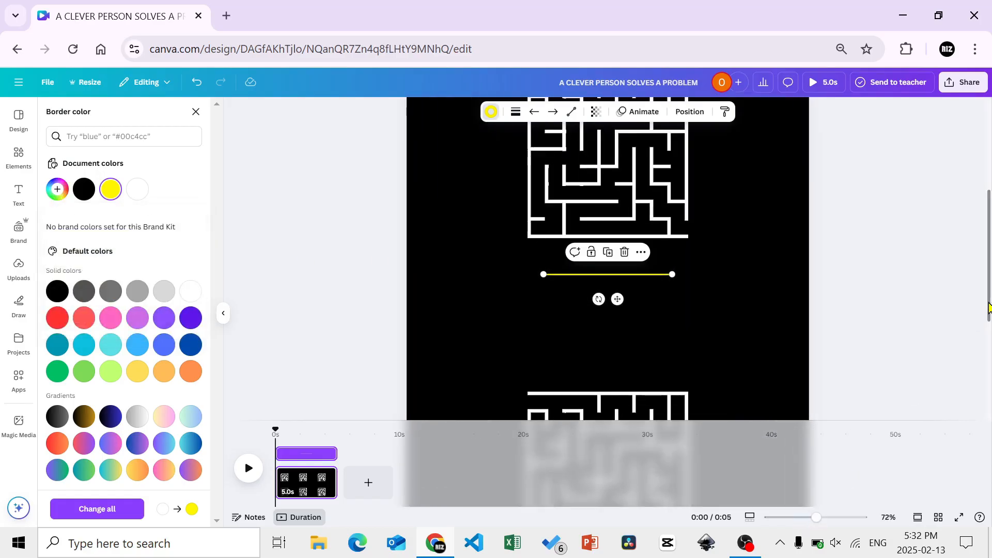
pyautogui.scroll(2, 989, 309)
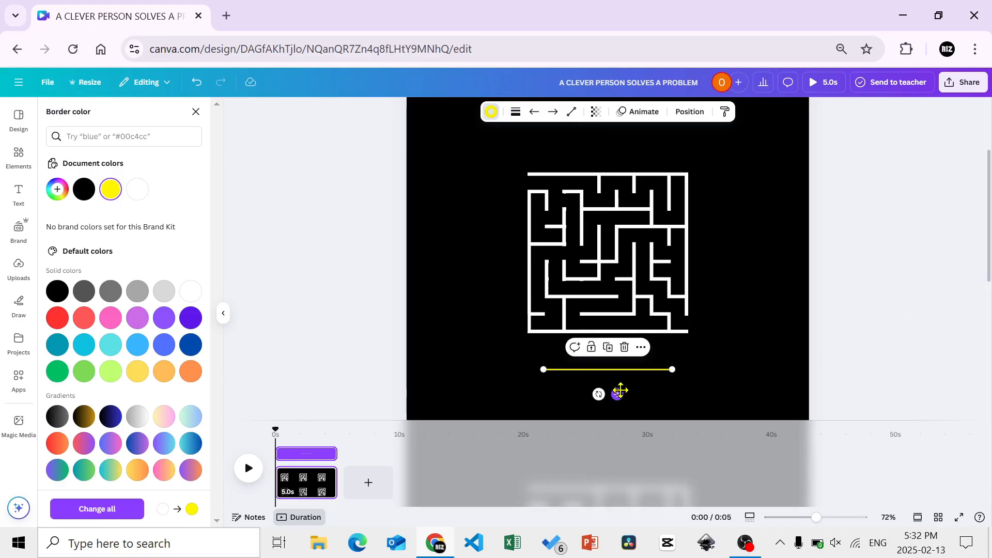
pyautogui.moveTo(620, 392); pyautogui.dragTo(582, 202)
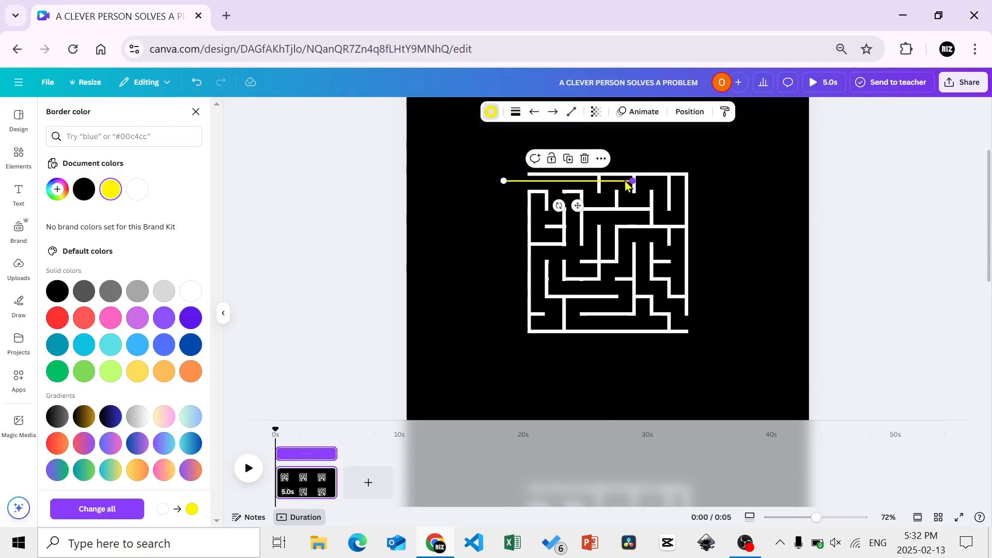
pyautogui.moveTo(632, 183); pyautogui.dragTo(559, 182)
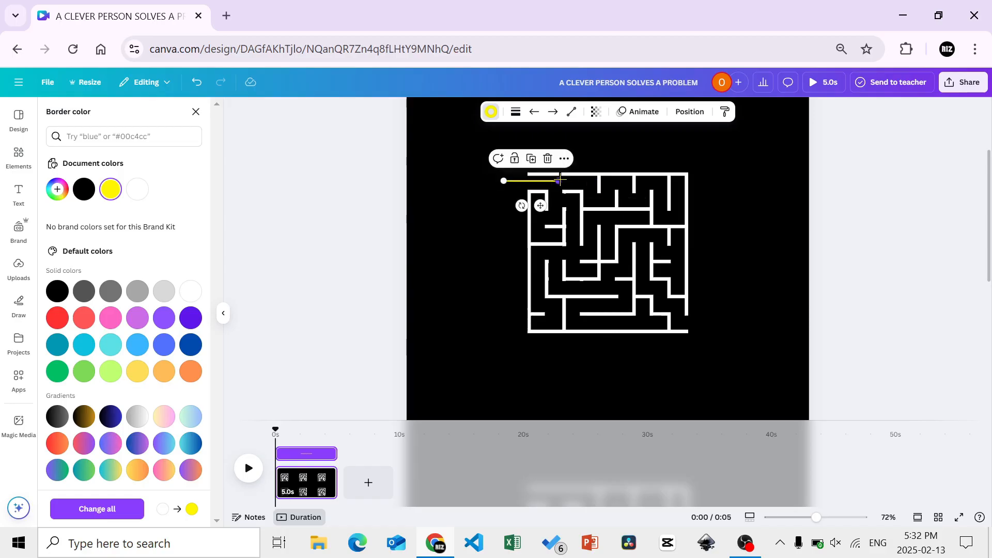
# Give the yellow line a filled-circle end and nudge it slightly left to align with the maze opening
pyautogui.click(554, 115)
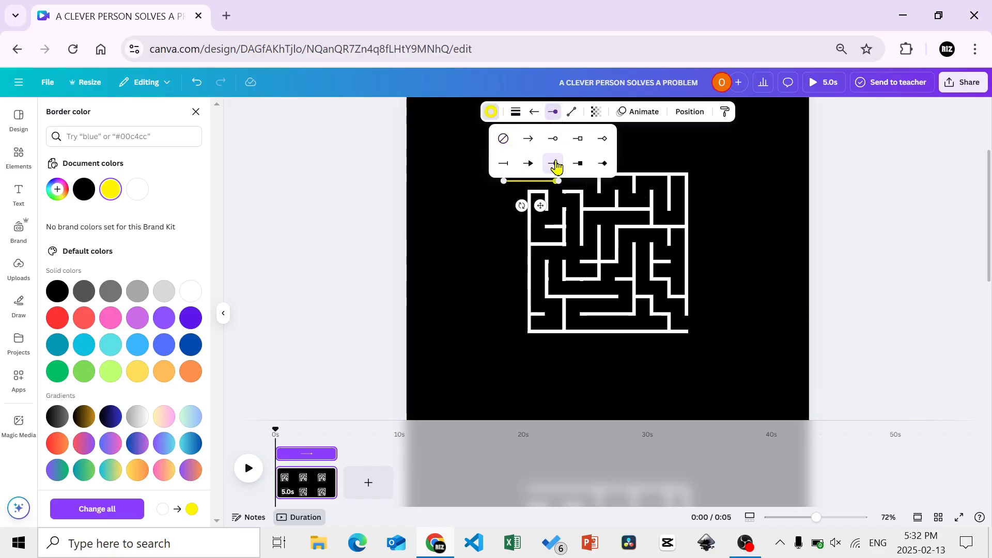
pyautogui.click(483, 196)
pyautogui.click(528, 190)
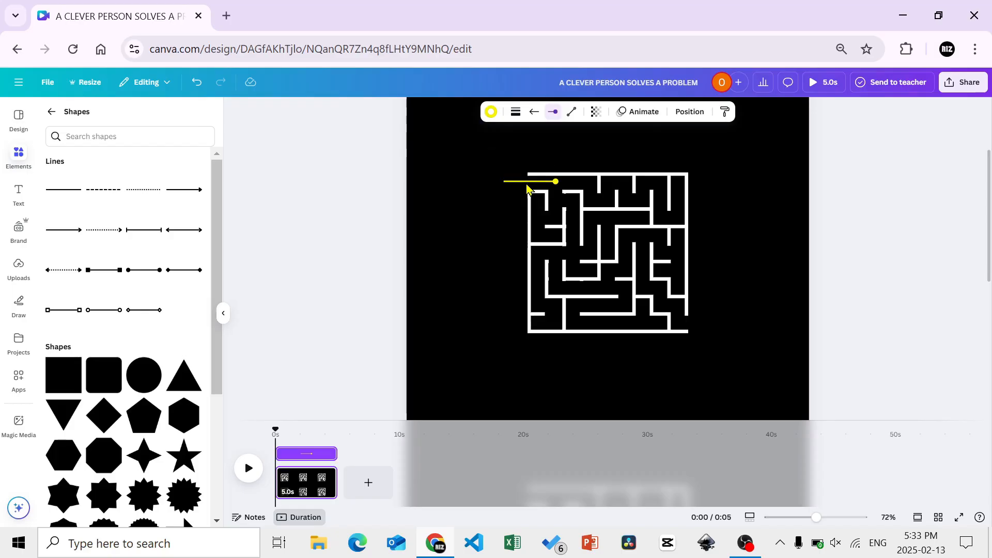
pyautogui.press('Left')
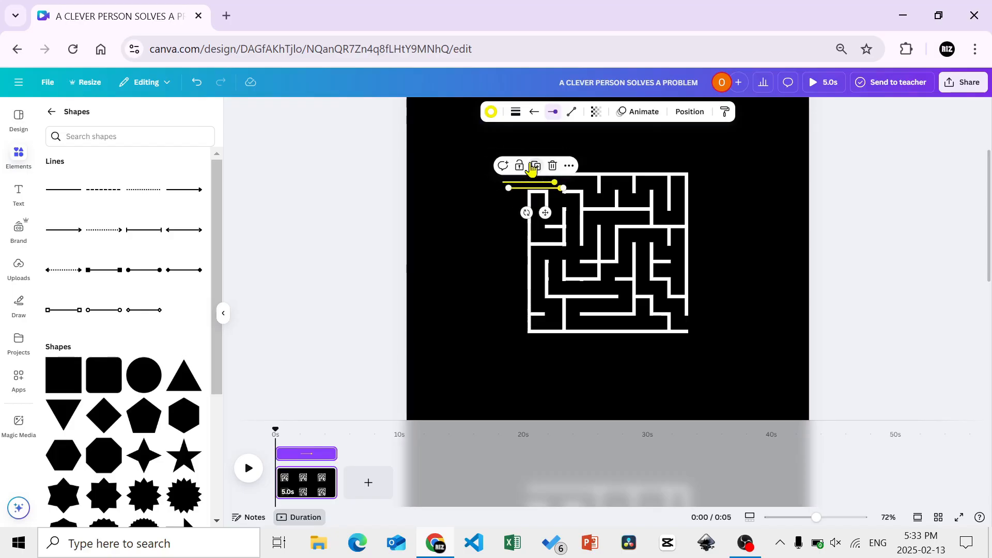
# Duplicate the yellow line and turn the copy into a short vertical segment running down from the first line's dot
pyautogui.click(532, 168)
pyautogui.moveTo(467, 227)
pyautogui.mouseDown()
pyautogui.moveTo(449, 215)
pyautogui.moveTo(450, 194)
pyautogui.moveTo(474, 184)
pyautogui.moveTo(473, 209)
pyautogui.mouseUp()
pyautogui.moveTo(463, 253); pyautogui.dragTo(537, 223)
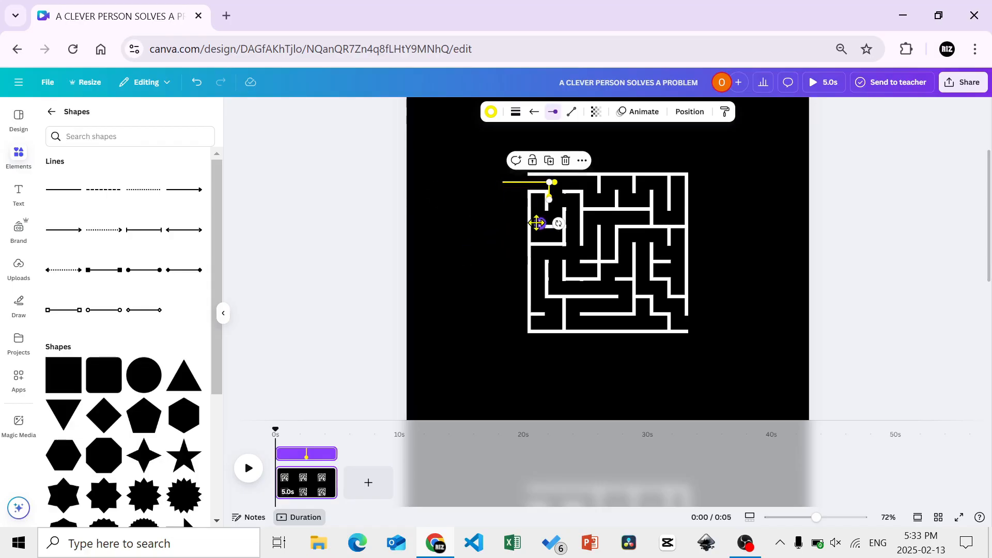
pyautogui.click(486, 243)
pyautogui.click(549, 195)
pyautogui.moveTo(549, 195); pyautogui.dragTo(550, 196)
pyautogui.click(495, 231)
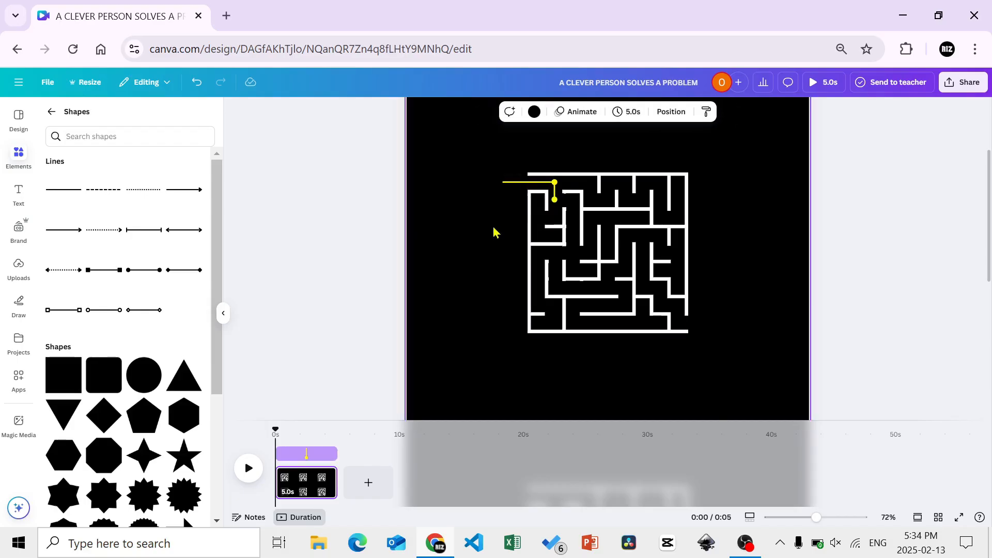
# Shorten the duplicate horizontal line and position it to run right from the vertical segment's lower dot into the next corridor
pyautogui.click(522, 188)
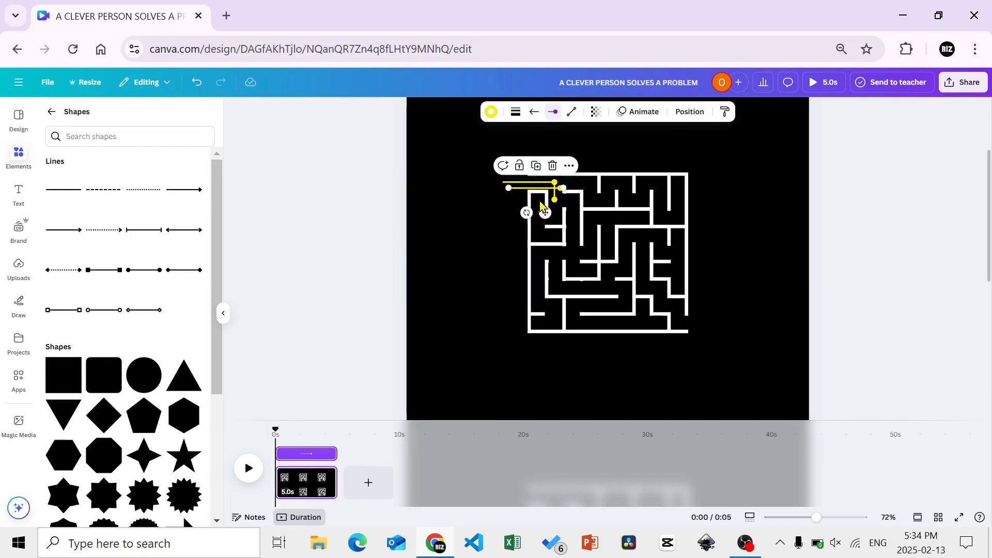
pyautogui.moveTo(541, 213); pyautogui.dragTo(501, 238)
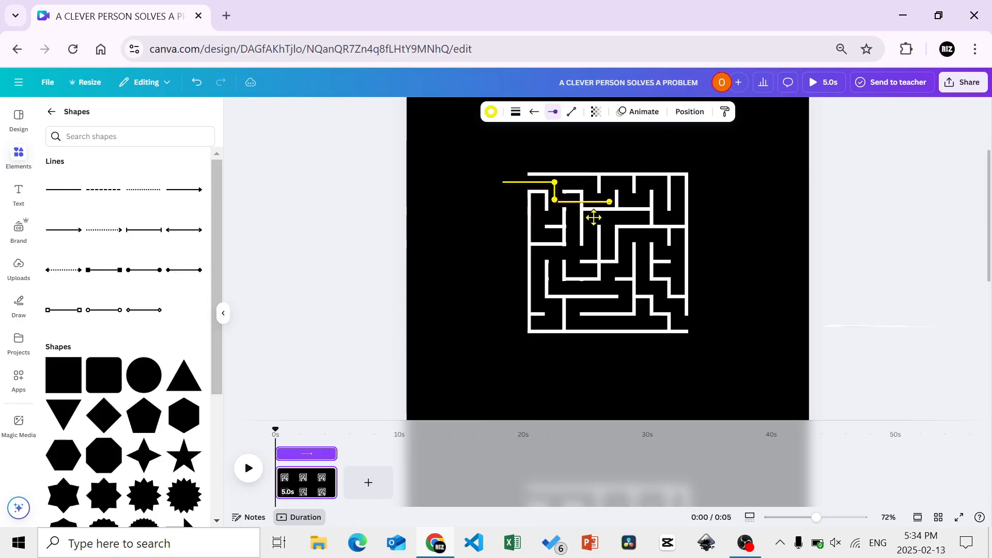
pyautogui.moveTo(593, 217); pyautogui.dragTo(486, 238)
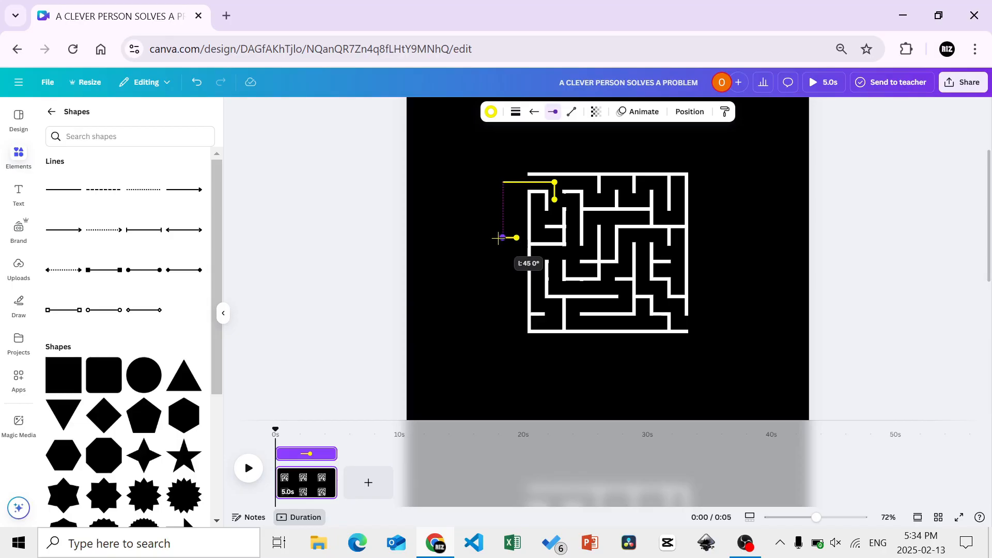
pyautogui.moveTo(498, 238); pyautogui.dragTo(568, 222)
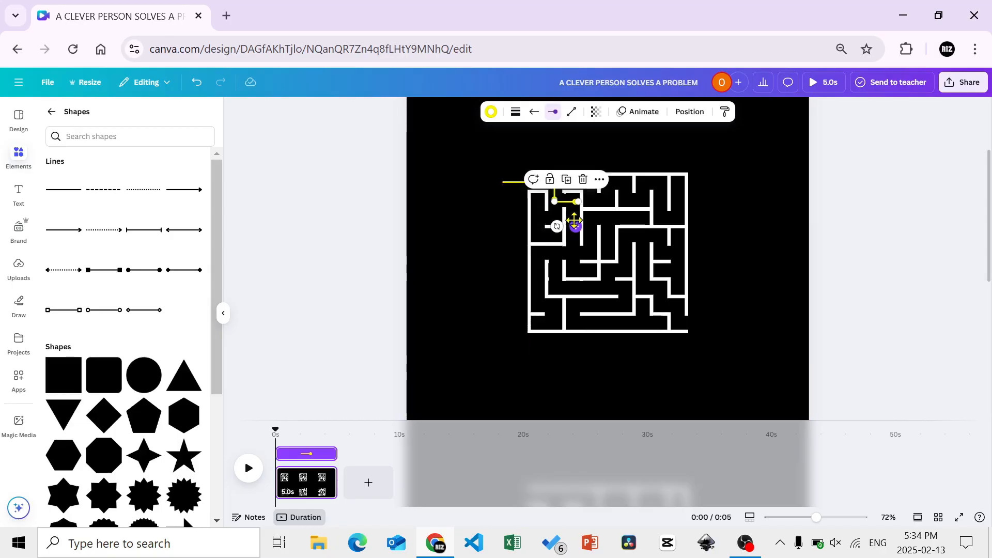
pyautogui.scroll(1, 576, 224)
pyautogui.scroll(-1, 576, 226)
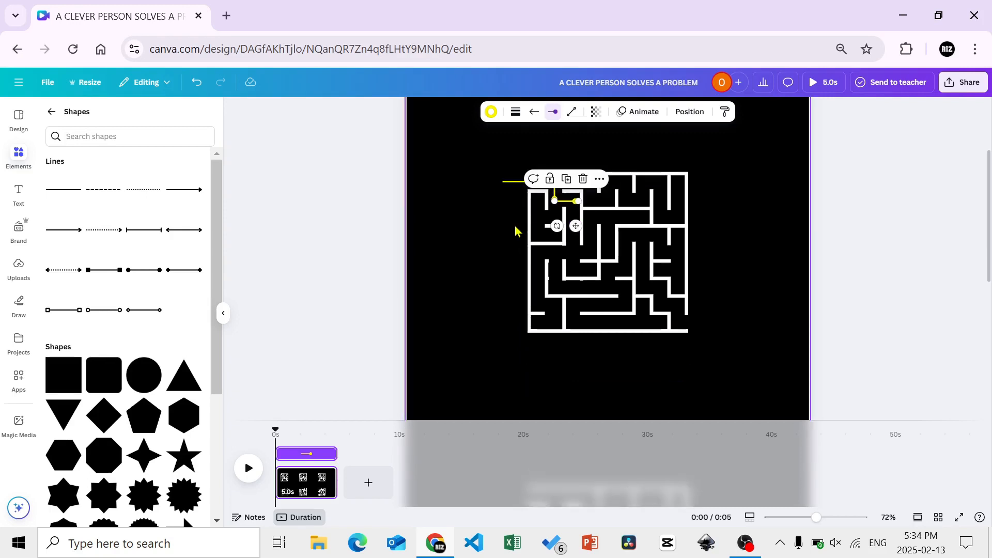
pyautogui.press('Up')
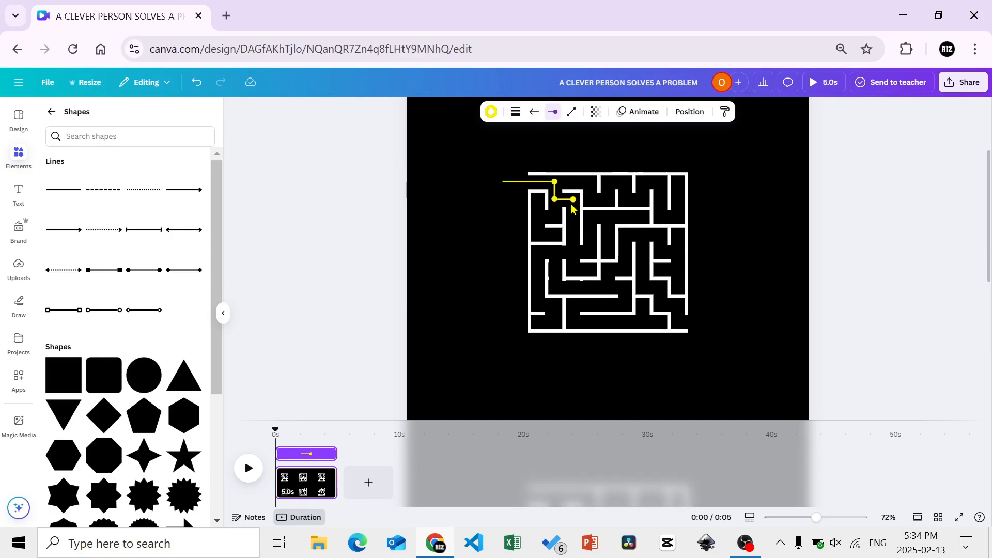
pyautogui.press('Up')
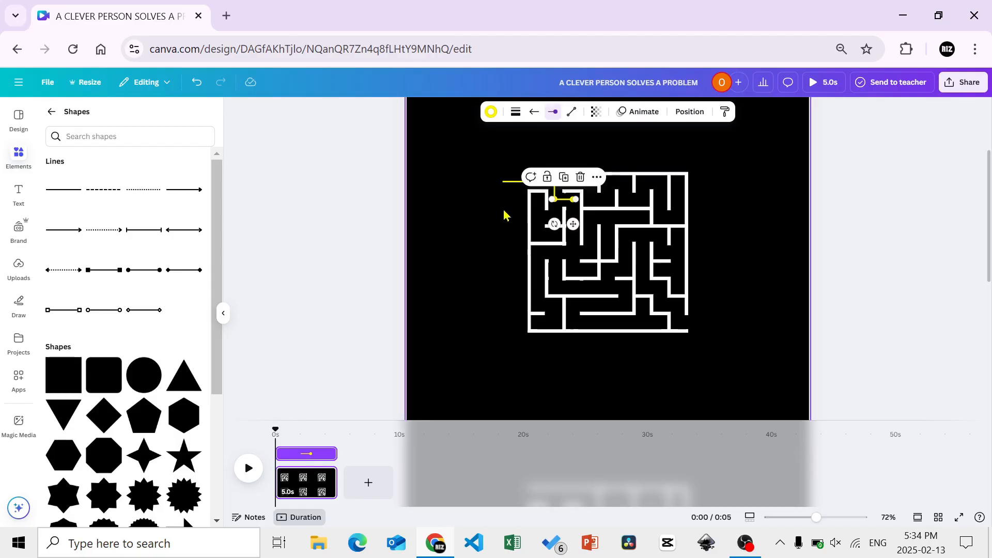
pyautogui.click(504, 216)
# Duplicate the first short vertical segment, lengthen the copy, and run it down from the path's last dot to the corridor's lower end
pyautogui.click(556, 199)
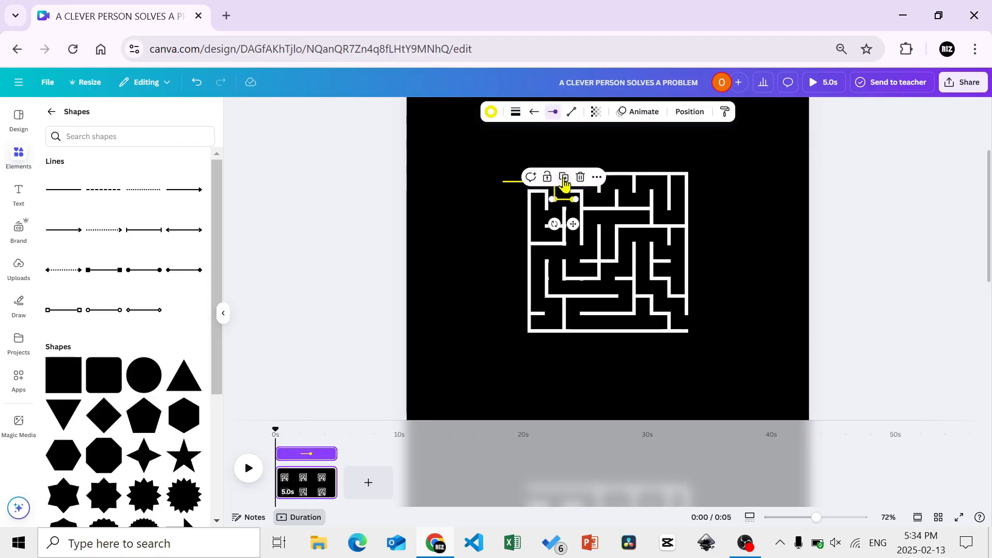
pyautogui.click(556, 196)
pyautogui.click(557, 195)
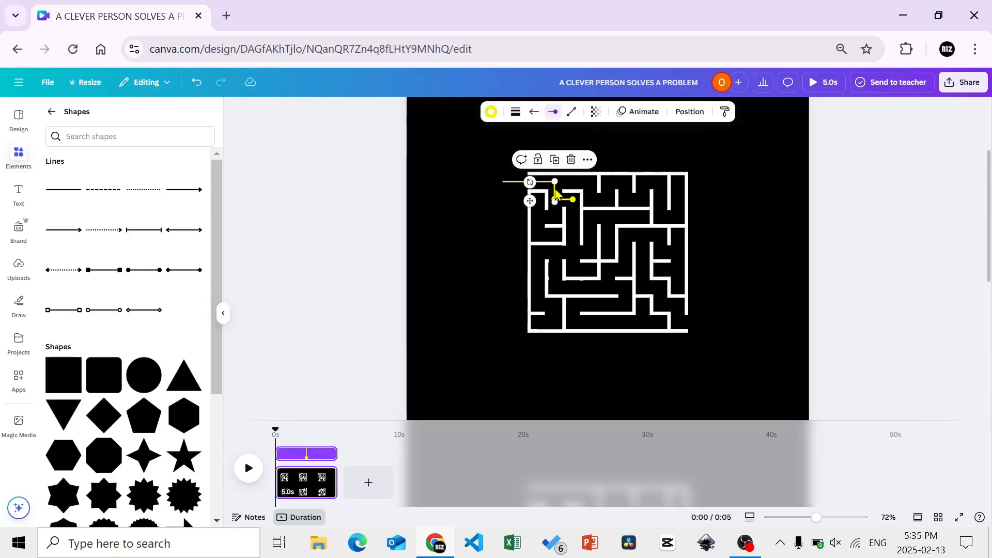
pyautogui.moveTo(531, 209); pyautogui.dragTo(491, 261)
pyautogui.moveTo(520, 227); pyautogui.dragTo(518, 224)
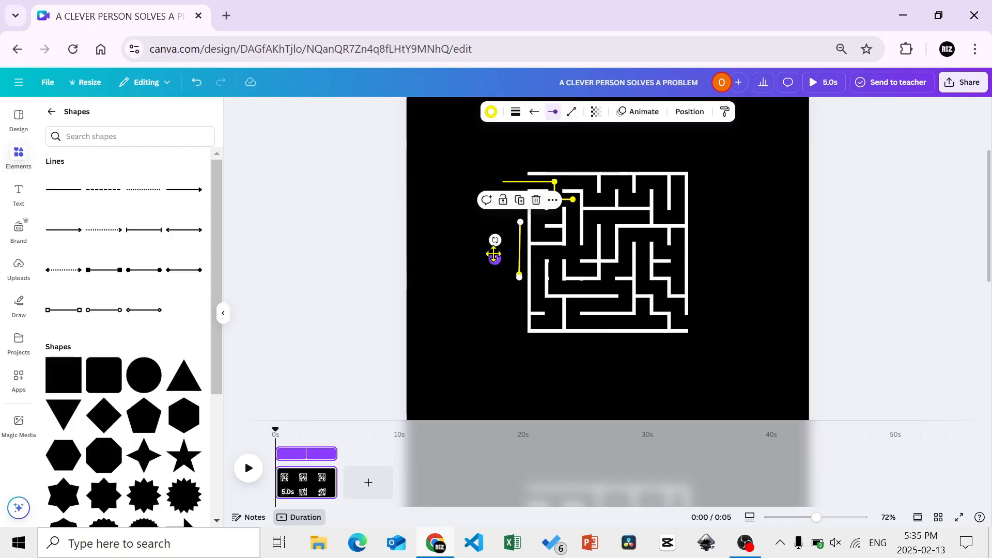
pyautogui.moveTo(494, 256); pyautogui.dragTo(479, 257)
pyautogui.moveTo(504, 223); pyautogui.dragTo(503, 224)
pyautogui.moveTo(476, 263); pyautogui.dragTo(574, 239)
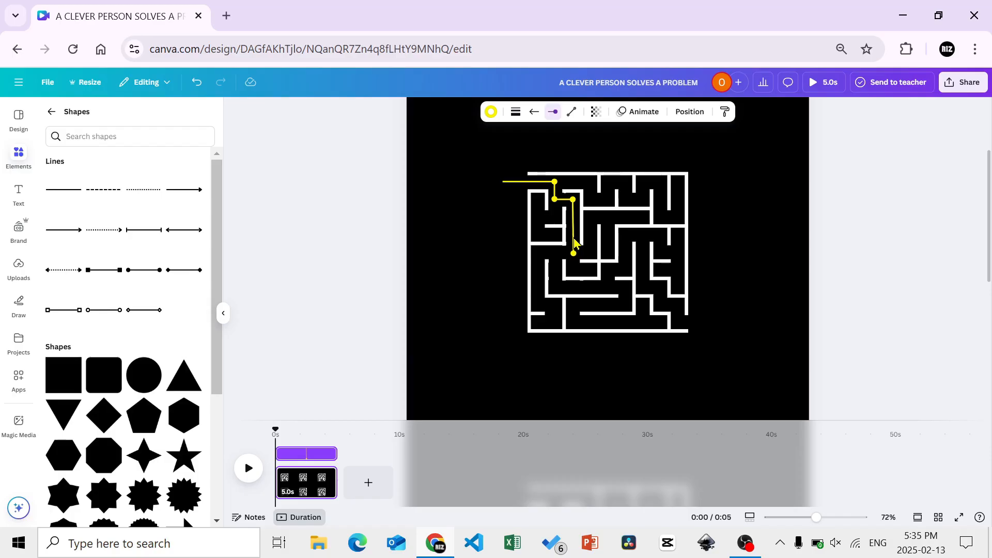
pyautogui.click(753, 243)
# Add a short horizontal segment with a filled-circle start, running left from the long vertical segment's lower dot
pyautogui.click(575, 230)
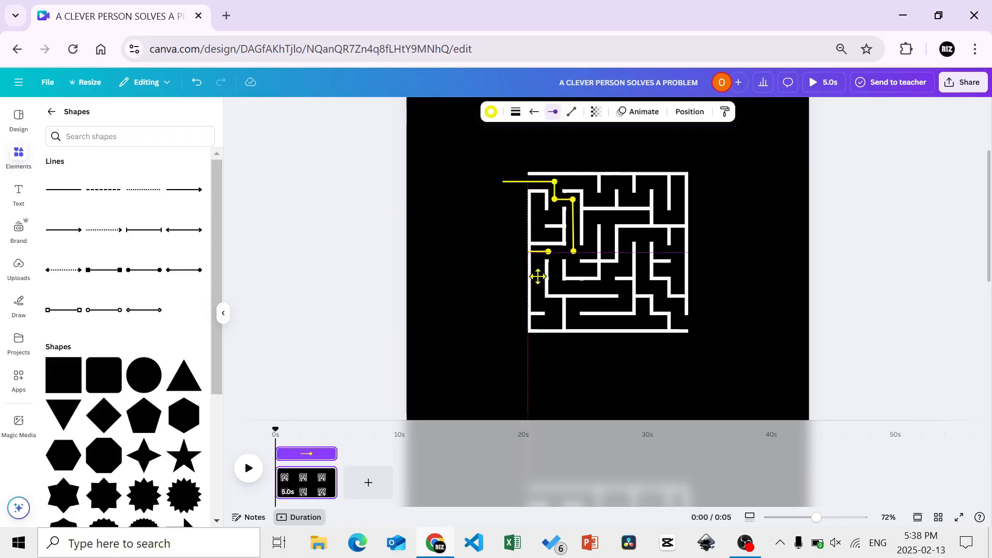
pyautogui.click(534, 112)
pyautogui.click(549, 162)
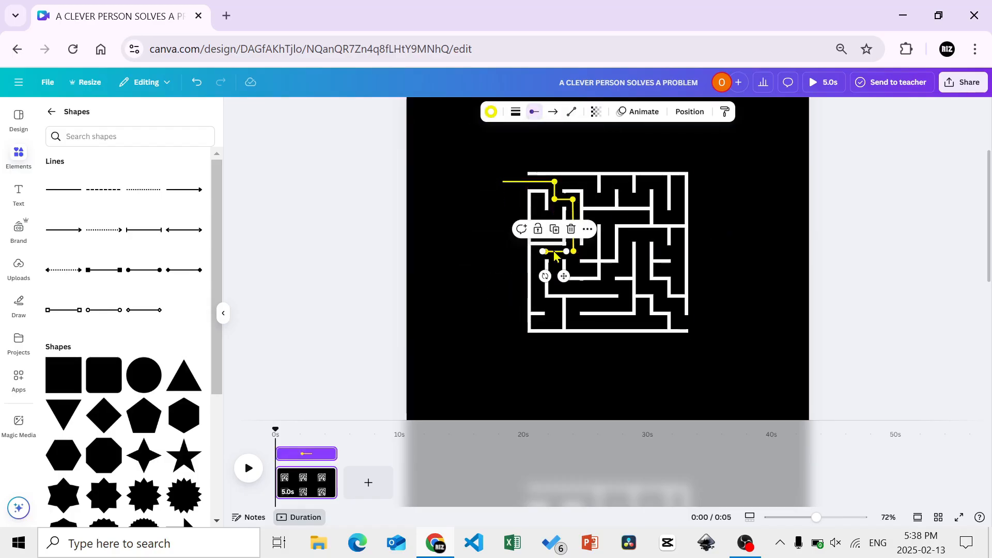
pyautogui.moveTo(554, 256); pyautogui.dragTo(564, 255)
pyautogui.click(481, 281)
# Duplicate the first short vertical segment, lengthen the copy to about 97, and run it down from the leftward segment's dot
pyautogui.click(555, 191)
pyautogui.hotkey('ctrl', 'd')
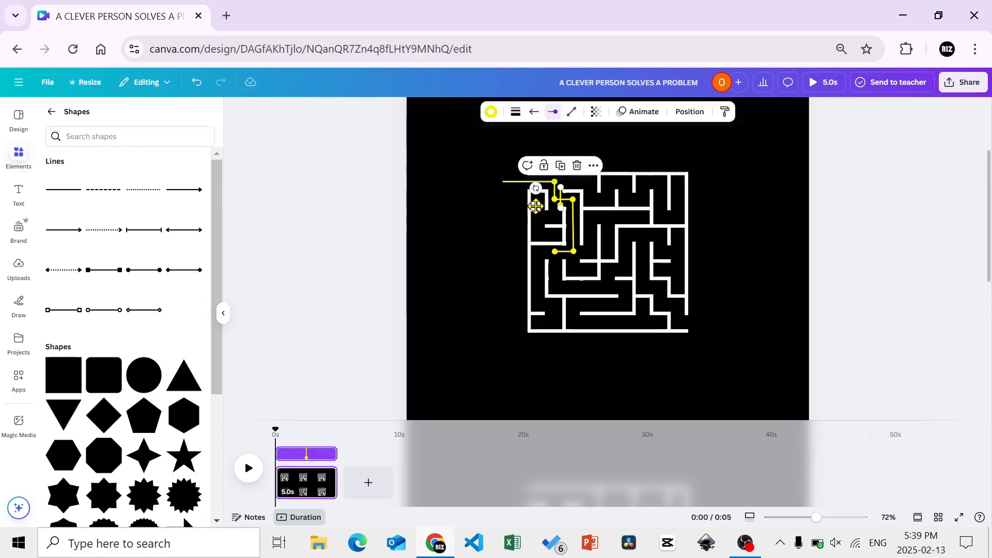
pyautogui.moveTo(534, 206); pyautogui.dragTo(501, 263)
pyautogui.moveTo(499, 281); pyautogui.dragTo(476, 267)
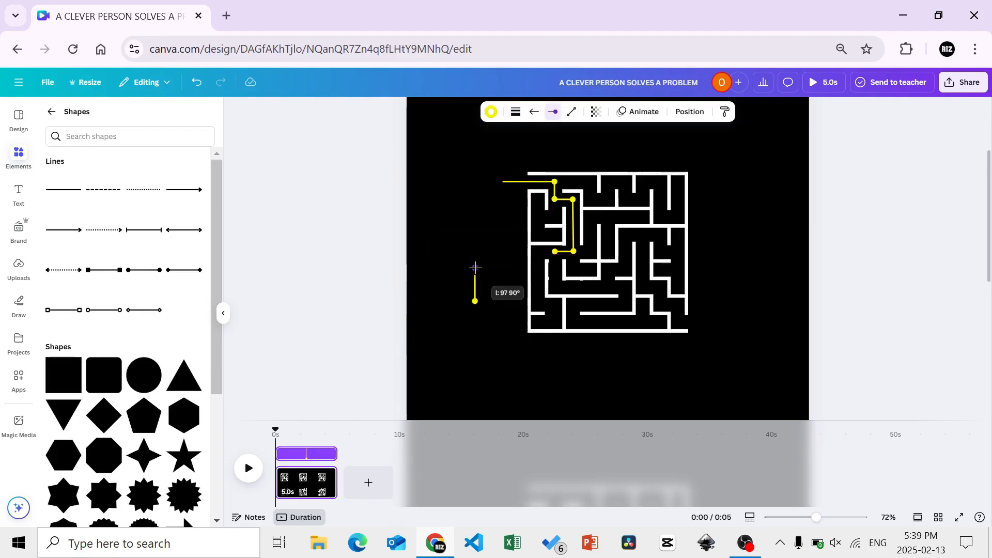
pyautogui.click(491, 302)
pyautogui.click(493, 302)
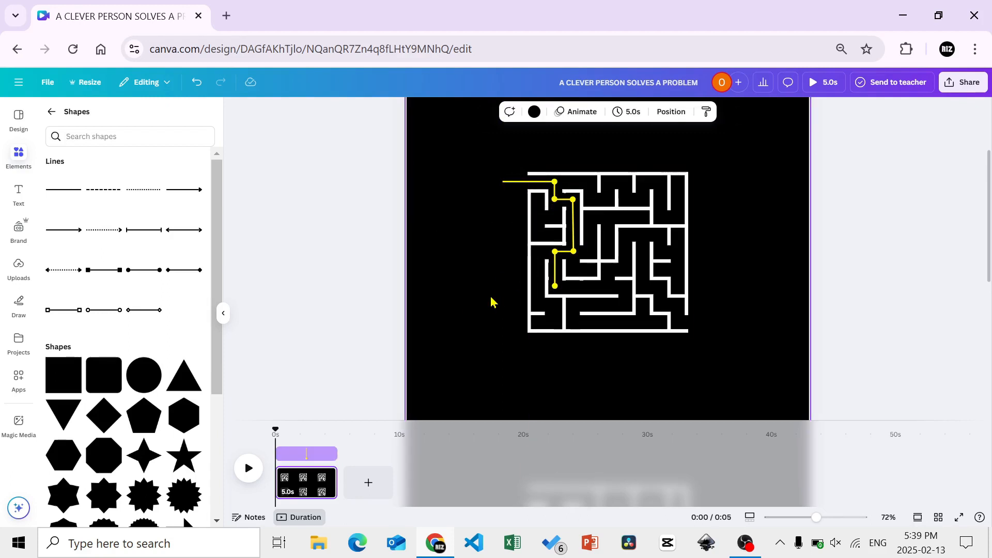
# Duplicate the short horizontal segment near the entrance, lengthen the copy, and run it right along the corridor from the lowest dot
pyautogui.click(563, 199)
pyautogui.hotkey('ctrl', 'd')
pyautogui.moveTo(579, 229); pyautogui.dragTo(454, 329)
pyautogui.moveTo(455, 304); pyautogui.dragTo(496, 304)
pyautogui.moveTo(591, 304); pyautogui.dragTo(592, 309)
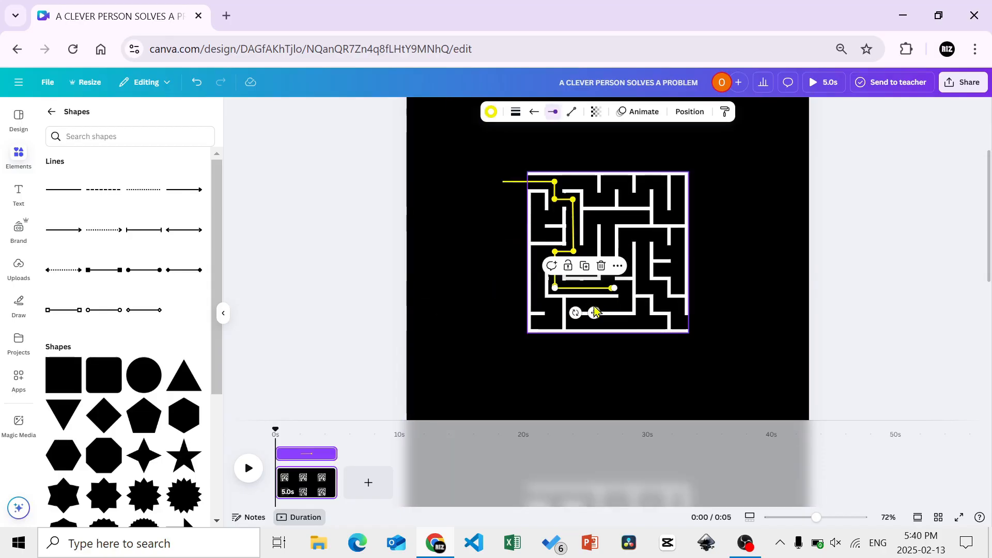
pyautogui.click(791, 258)
# Duplicate the first short vertical segment, move its filled circle to the upper end, and run it up from the long horizontal segment's dot
pyautogui.click(555, 191)
pyautogui.hotkey('ctrl', 'd')
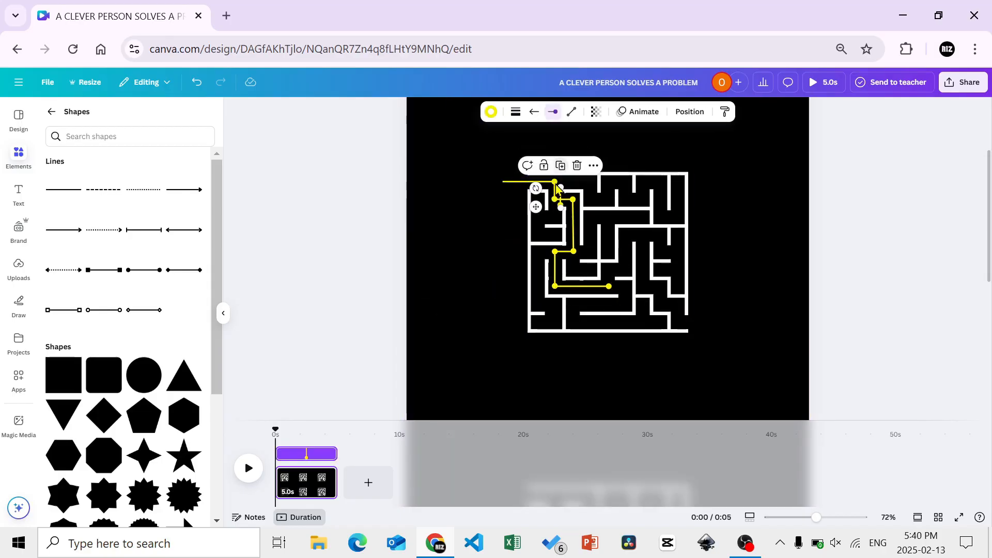
pyautogui.click(553, 114)
pyautogui.moveTo(534, 205); pyautogui.dragTo(581, 285)
pyautogui.click(503, 139)
pyautogui.click(534, 112)
pyautogui.click(534, 164)
pyautogui.click(699, 290)
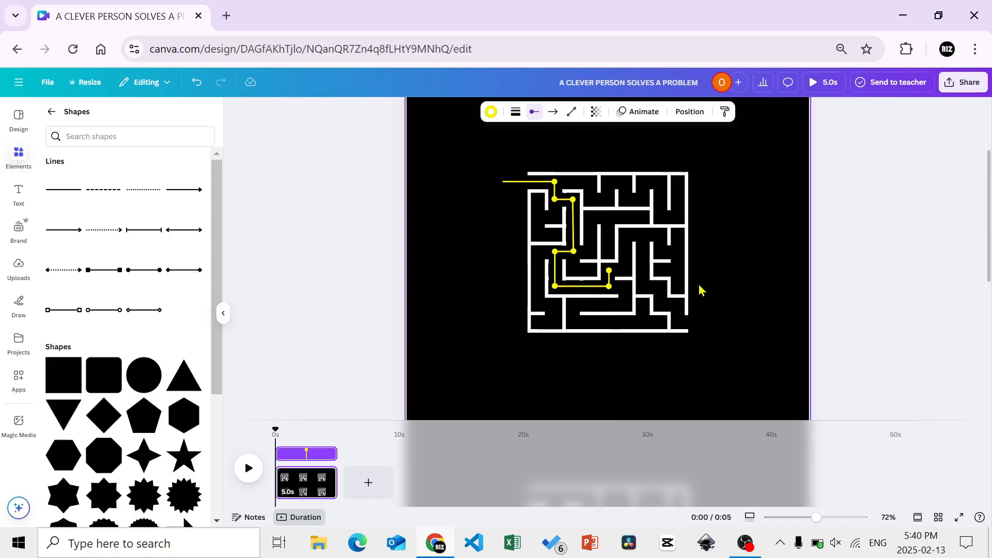
# Duplicate the short horizontal segment near the entrance and run the copy right from the short upward segment's dot
pyautogui.click(564, 199)
pyautogui.click(563, 179)
pyautogui.moveTo(580, 228); pyautogui.dragTo(749, 287)
pyautogui.moveTo(728, 266); pyautogui.dragTo(730, 268)
pyautogui.moveTo(749, 287); pyautogui.dragTo(631, 288)
pyautogui.scroll(-1, 634, 296)
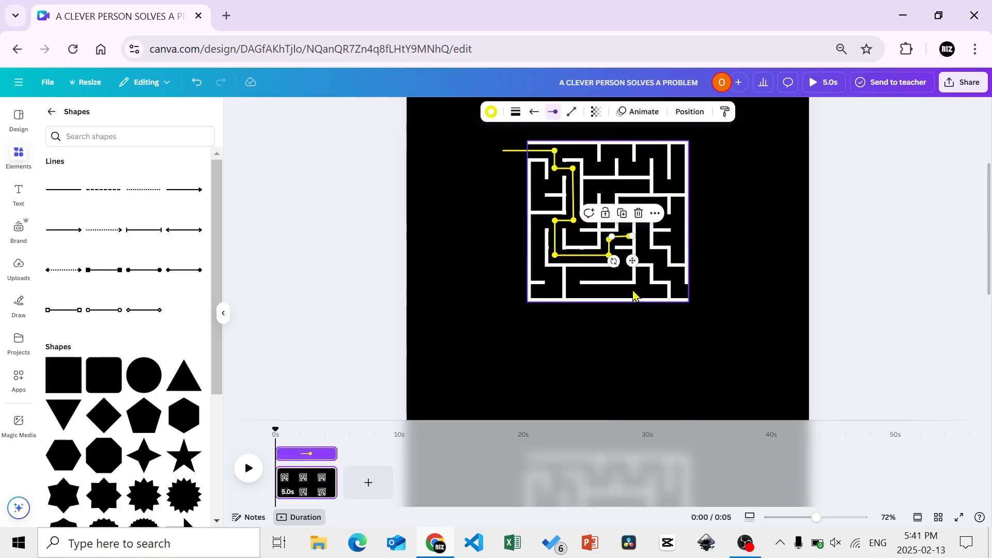
pyautogui.scroll(1, 633, 296)
pyautogui.click(763, 270)
# Duplicate the first short vertical segment, put its filled circle at the upper end, lengthen it, and run it up the central corridor
pyautogui.click(555, 190)
pyautogui.hotkey('ctrl', 'd')
pyautogui.click(554, 115)
pyautogui.moveTo(535, 206); pyautogui.dragTo(725, 288)
pyautogui.click(504, 138)
pyautogui.click(534, 112)
pyautogui.click(535, 163)
pyautogui.click(770, 222)
pyautogui.moveTo(747, 287); pyautogui.dragTo(748, 314)
pyautogui.moveTo(724, 300)
pyautogui.mouseDown()
pyautogui.moveTo(609, 259)
pyautogui.moveTo(715, 288)
pyautogui.mouseUp()
pyautogui.moveTo(737, 302); pyautogui.dragTo(605, 259)
pyautogui.press('Left')
pyautogui.press('Left')
pyautogui.press('Left')
pyautogui.press('Left')
pyautogui.press('Left')
pyautogui.press('Left')
pyautogui.press('Left')
pyautogui.press('Left')
pyautogui.press('Left')
pyautogui.press('Left')
pyautogui.press('Down')
pyautogui.press('Down')
pyautogui.press('Down')
pyautogui.press('Down')
pyautogui.press('Down')
pyautogui.press('Down')
pyautogui.press('Down')
pyautogui.click(759, 281)
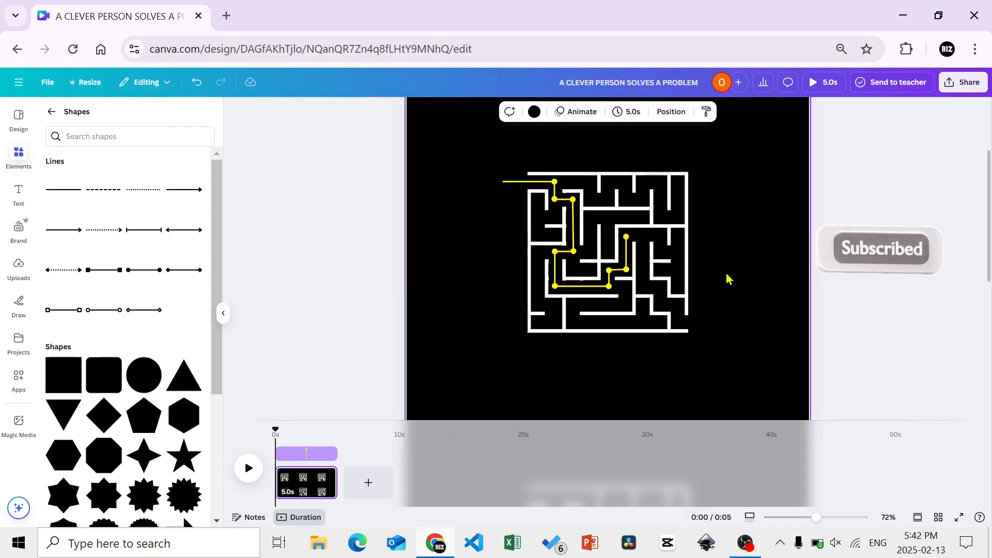
# Duplicate the short horizontal segment near the entrance and align the copy to run right from the central upward segment's top dot
pyautogui.click(564, 199)
pyautogui.hotkey('ctrl', 'd')
pyautogui.moveTo(577, 229); pyautogui.dragTo(647, 258)
pyautogui.press('Left')
pyautogui.press('Left')
pyautogui.press('Left')
pyautogui.press('Left')
pyautogui.press('Left')
pyautogui.press('Left')
pyautogui.press('Down')
pyautogui.press('Down')
pyautogui.press('Down')
pyautogui.press('Down')
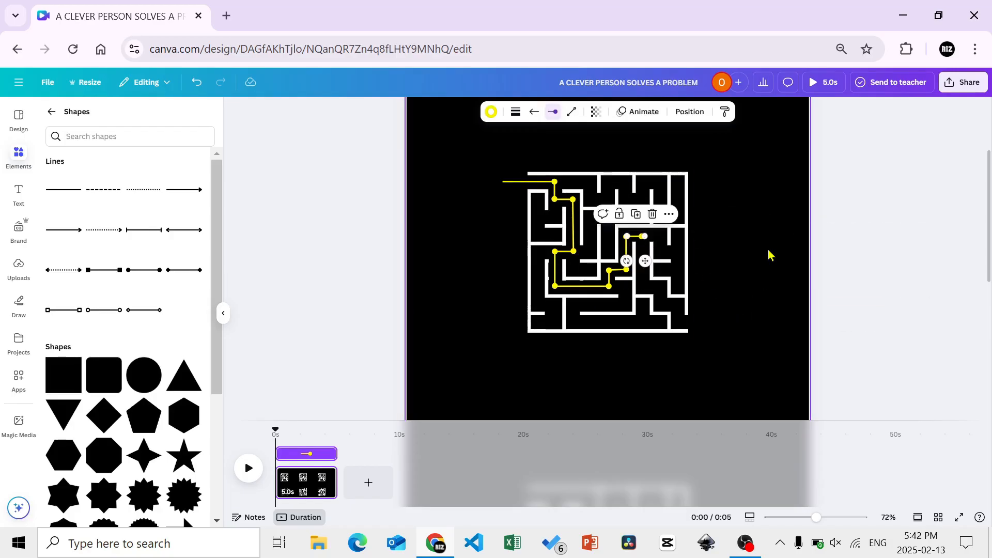
pyautogui.click(768, 254)
# Duplicate the medium vertical segment in the maze's left part and run the copy down from the central peak's right dot
pyautogui.click(555, 274)
pyautogui.hotkey('ctrl', 'd')
pyautogui.moveTo(530, 282); pyautogui.dragTo(616, 273)
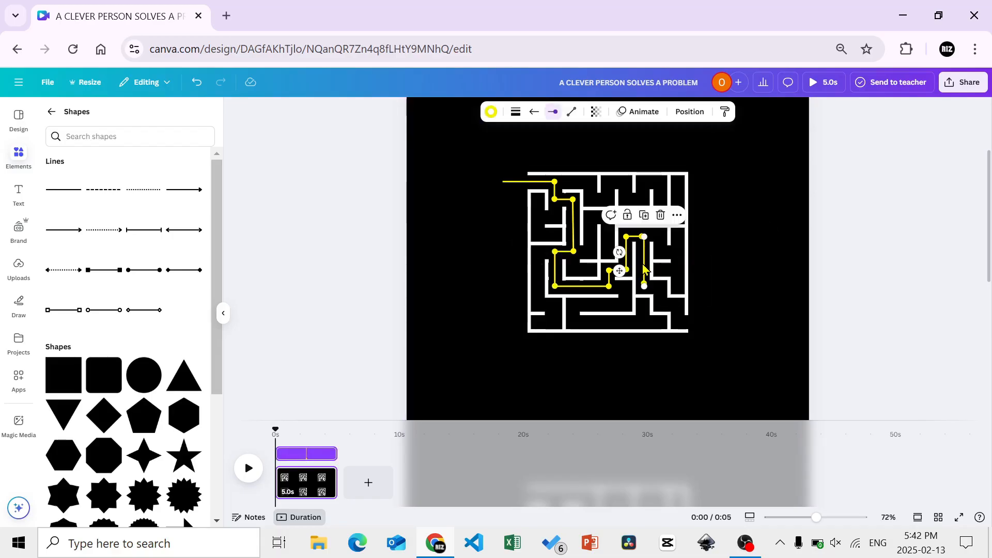
pyautogui.click(721, 269)
# Duplicate the short horizontal segment near the entrance and align the copy to run right from the descending central segment's lower dot
pyautogui.click(564, 200)
pyautogui.click(564, 179)
pyautogui.moveTo(577, 228); pyautogui.dragTo(662, 310)
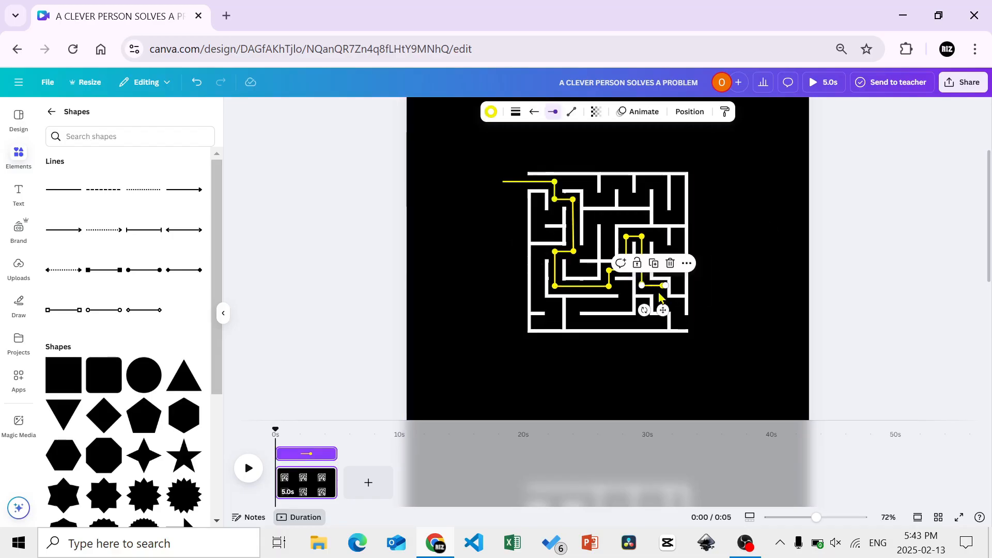
pyautogui.press('Left')
pyautogui.press('Left')
pyautogui.press('Left')
pyautogui.press('Left')
pyautogui.press('Up')
pyautogui.press('Up')
pyautogui.press('Up')
pyautogui.press('Up')
pyautogui.click(738, 278)
# Duplicate the first short vertical segment and align the copy to run down from the lower-right horizontal segment's dot
pyautogui.click(555, 191)
pyautogui.click(556, 160)
pyautogui.moveTo(535, 205); pyautogui.dragTo(638, 301)
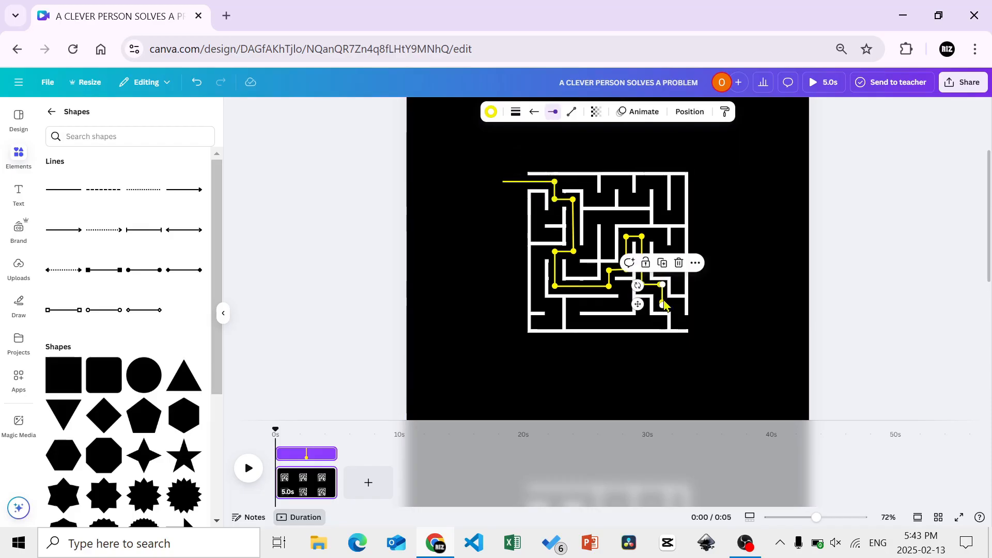
pyautogui.press('Left')
pyautogui.press('Left')
pyautogui.press('Left')
pyautogui.press('Left')
# Duplicate the short horizontal segment at the central peak and align the copy to run right from the lower-right vertical segment's dot
pyautogui.click(635, 237)
pyautogui.click(636, 214)
pyautogui.moveTo(651, 266); pyautogui.dragTo(654, 326)
pyautogui.press('Left')
pyautogui.press('Left')
pyautogui.press('Left')
pyautogui.press('Left')
pyautogui.press('Up')
pyautogui.press('Up')
pyautogui.press('Up')
pyautogui.press('Up')
pyautogui.click(736, 306)
# Duplicate the lower-right short vertical segment and align the copy to run down into the maze's exit corridor
pyautogui.click(661, 294)
pyautogui.click(660, 262)
pyautogui.press('Left')
pyautogui.press('Left')
pyautogui.press('Left')
pyautogui.press('Left')
pyautogui.press('Left')
pyautogui.press('Left')
pyautogui.press('Up')
pyautogui.press('Up')
pyautogui.press('Up')
pyautogui.press('Up')
pyautogui.press('Up')
pyautogui.press('Up')
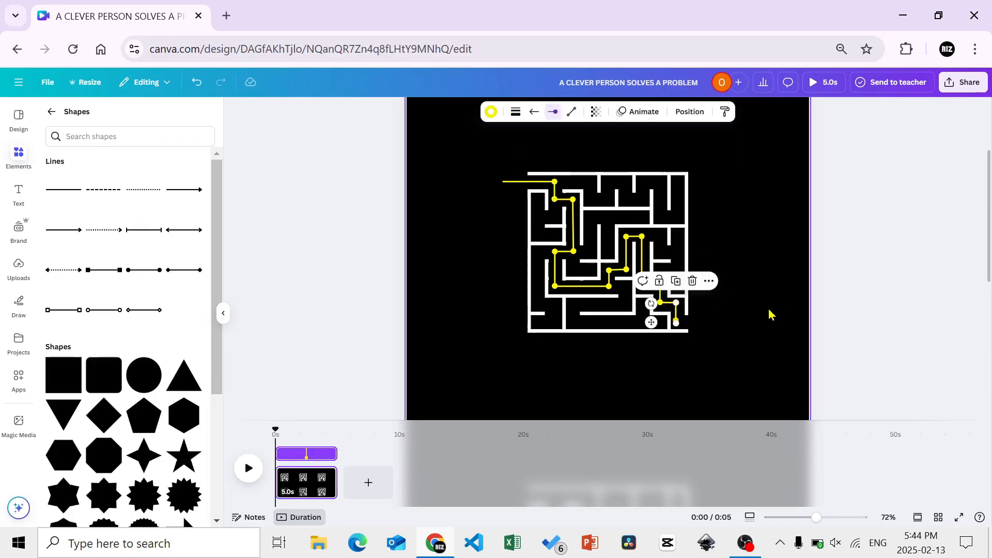
# Duplicate the entrance line and place the copy running right from the last dot out through the maze's exit
pyautogui.click(530, 182)
pyautogui.click(530, 160)
pyautogui.moveTo(546, 214); pyautogui.dragTo(713, 347)
pyautogui.press('Up')
pyautogui.press('Up')
pyautogui.press('Up')
pyautogui.press('Up')
pyautogui.click(815, 316)
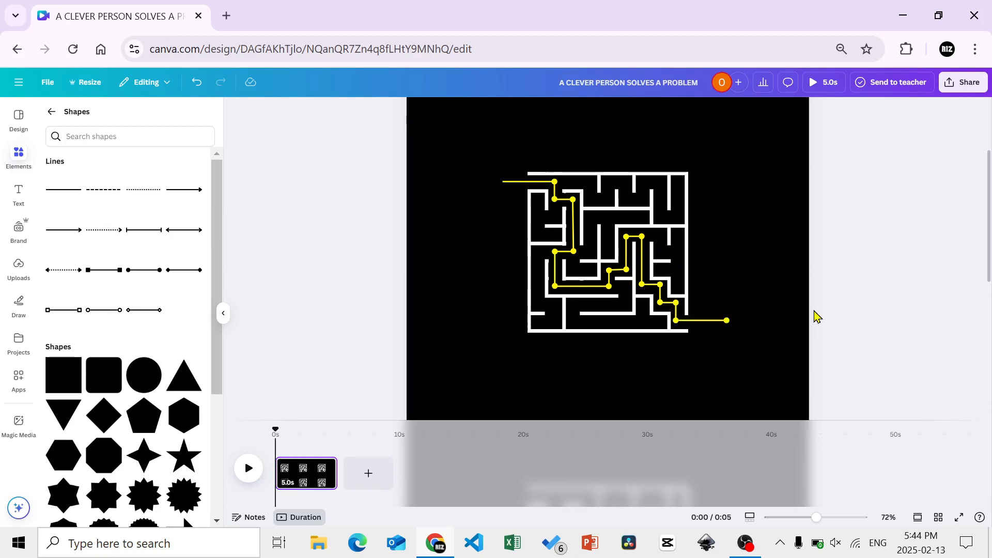
# Apply a Wipe animation on enter to the yellow entrance line with its direction set to the right
pyautogui.moveTo(822, 519); pyautogui.dragTo(805, 520)
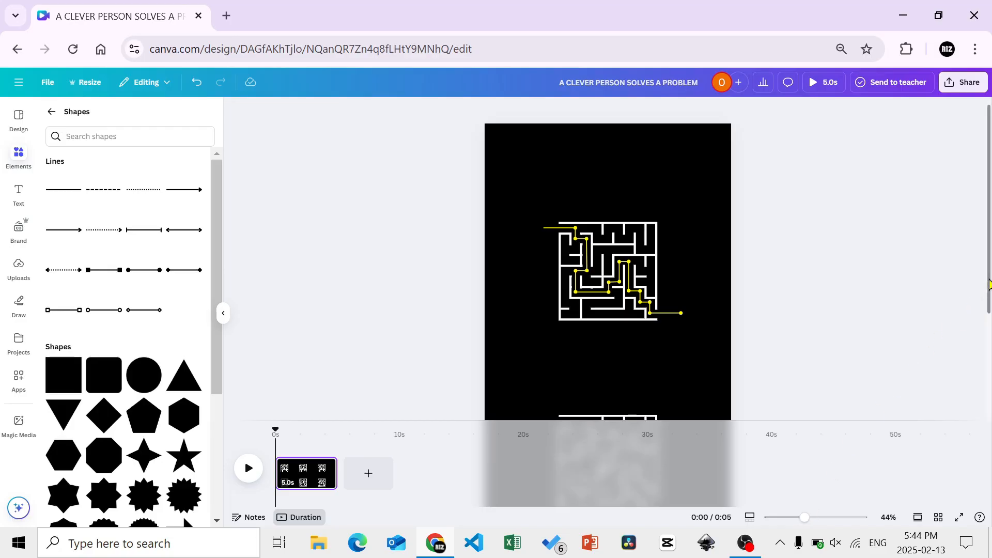
pyautogui.moveTo(990, 284)
pyautogui.mouseDown()
pyautogui.moveTo(989, 314)
pyautogui.moveTo(990, 292)
pyautogui.mouseUp()
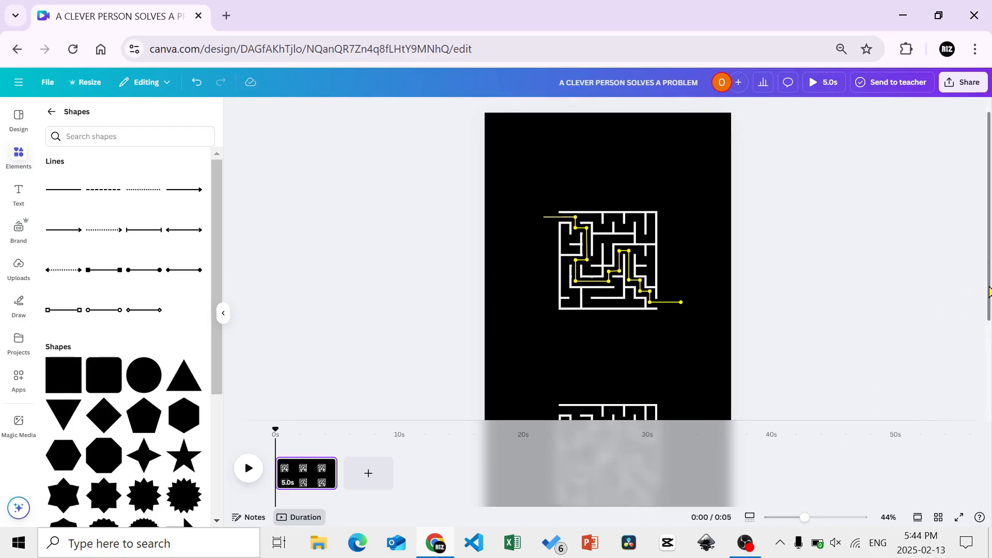
pyautogui.click(557, 217)
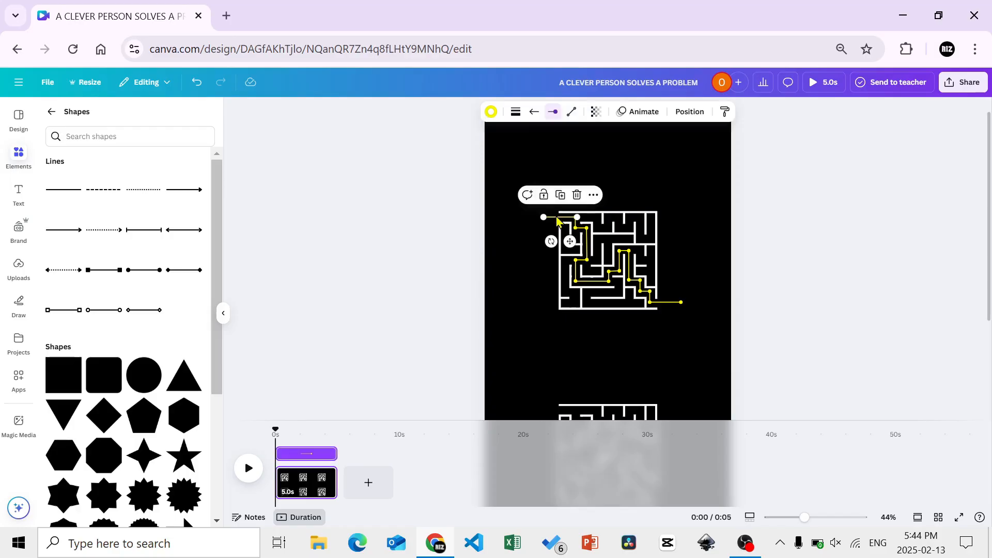
pyautogui.click(648, 119)
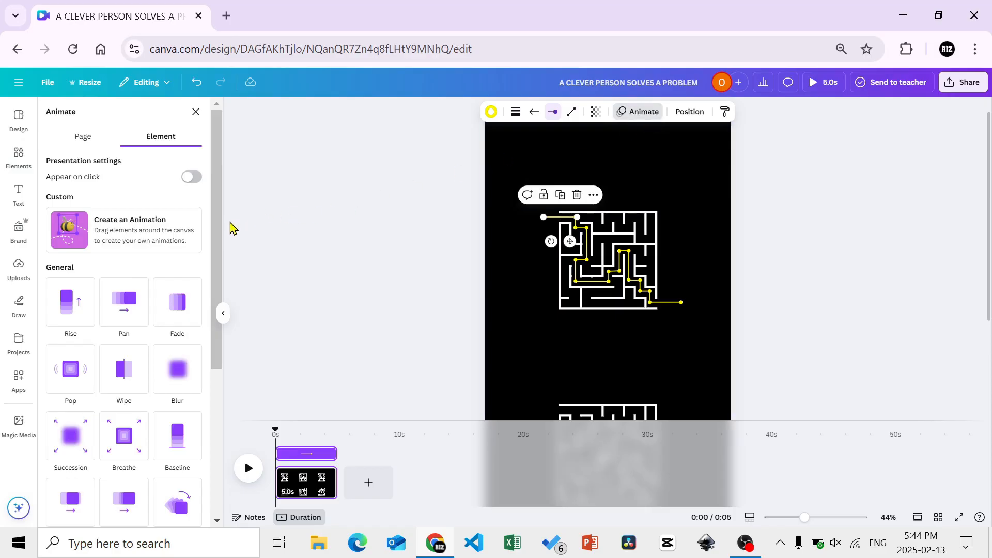
pyautogui.click(138, 374)
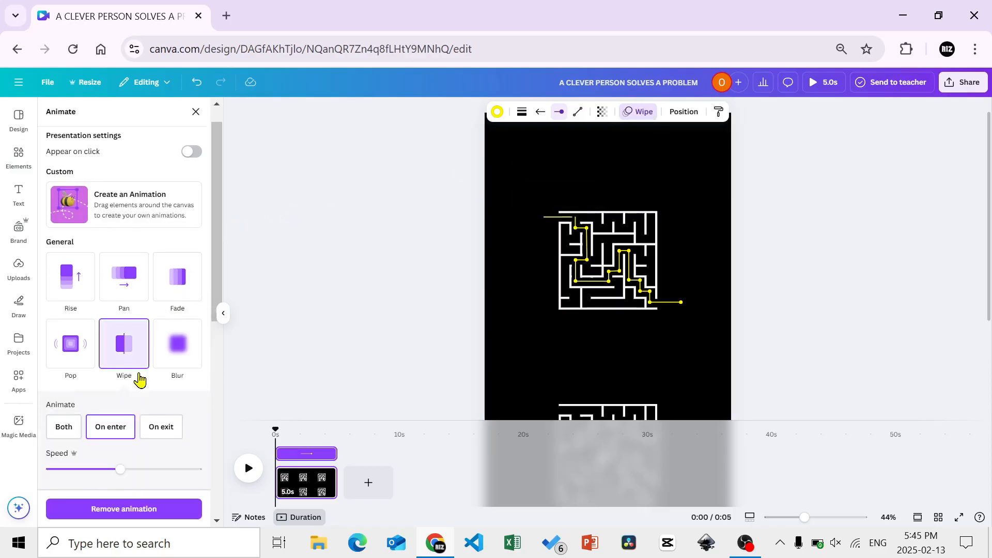
pyautogui.moveTo(219, 279); pyautogui.dragTo(217, 326)
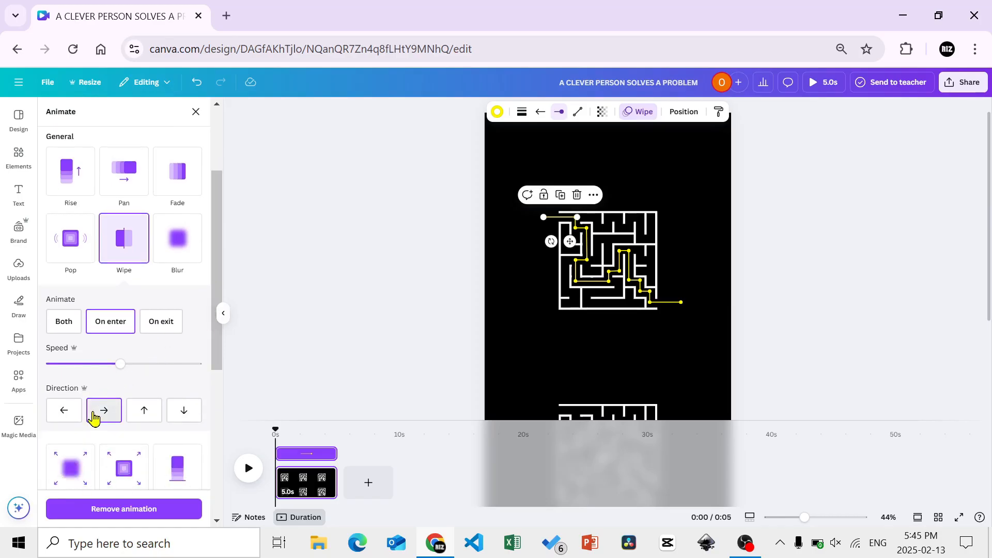
pyautogui.click(95, 414)
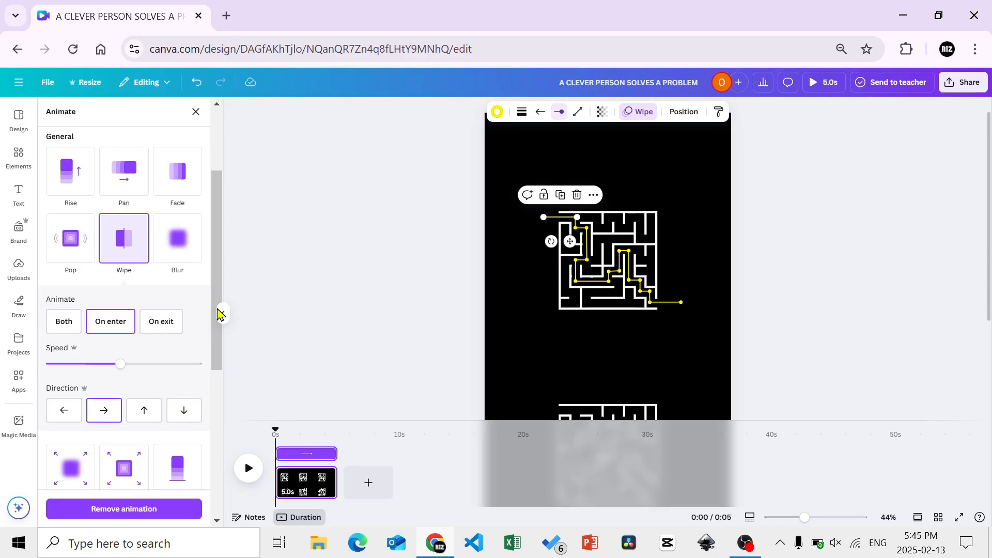
# Apply a Wipe animation to the first short vertical segment and trim its timeline start slightly after the entrance line
pyautogui.click(575, 229)
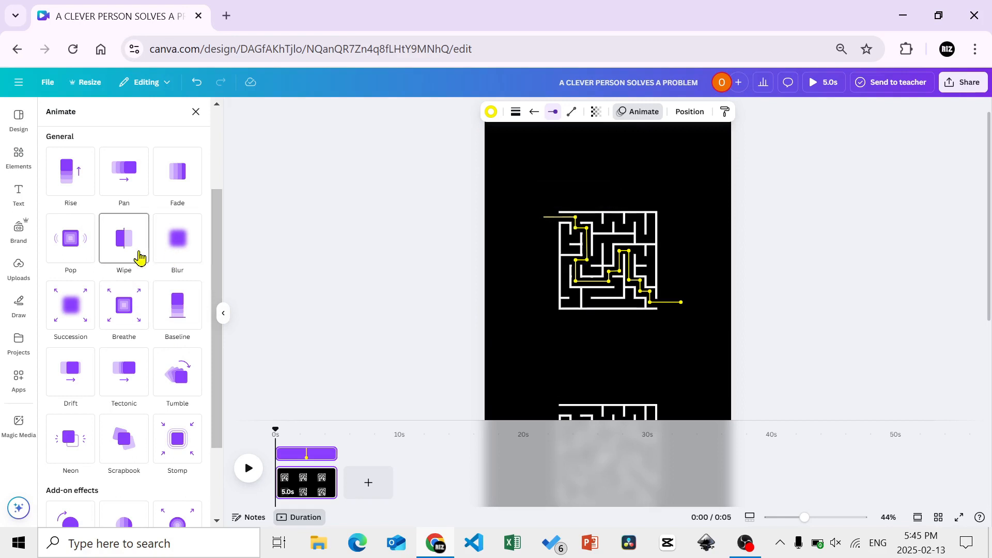
pyautogui.click(139, 257)
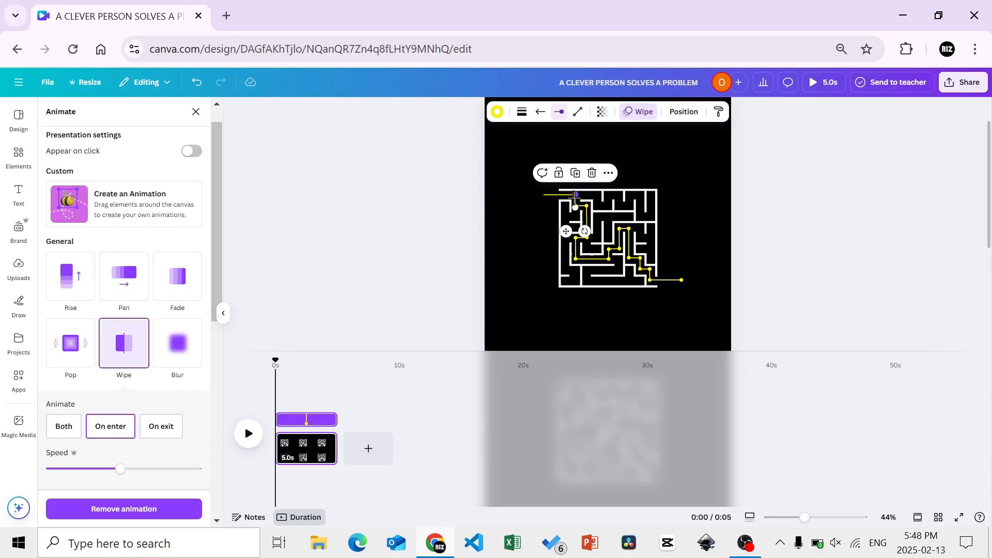
pyautogui.moveTo(278, 415); pyautogui.dragTo(282, 415)
# Apply a Wipe animation to the short horizontal segment near the entrance and trim its start to follow the first vertical segment
pyautogui.click(573, 206)
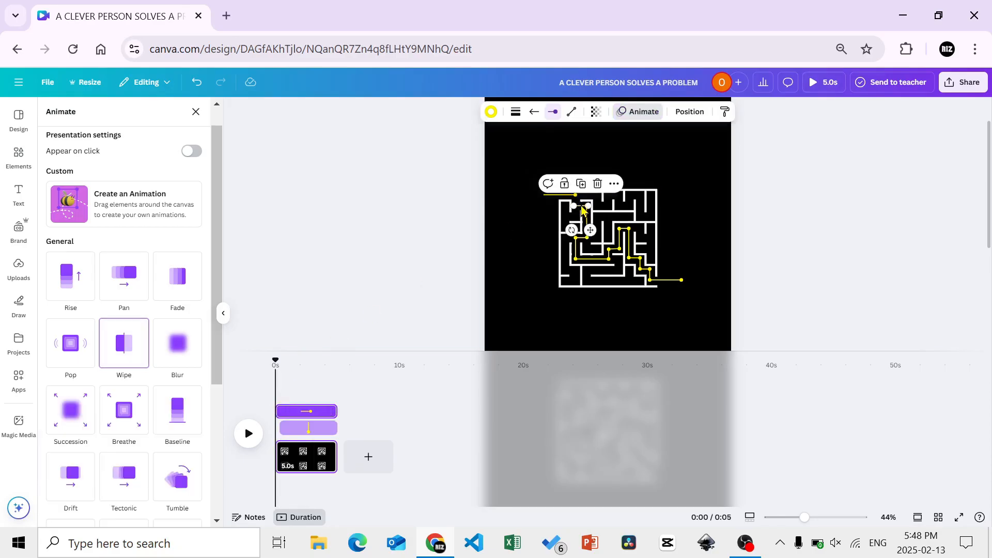
pyautogui.click(133, 355)
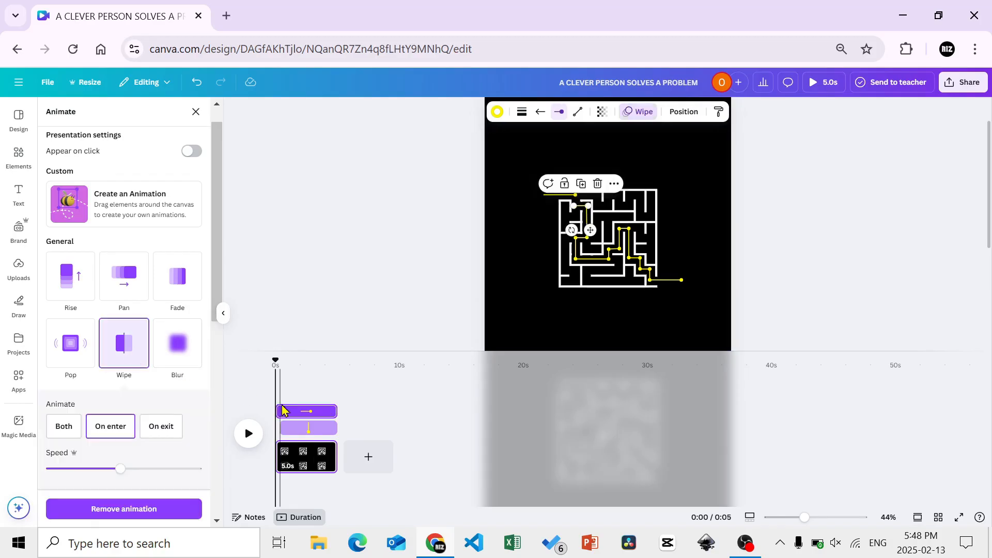
pyautogui.moveTo(284, 408); pyautogui.dragTo(291, 409)
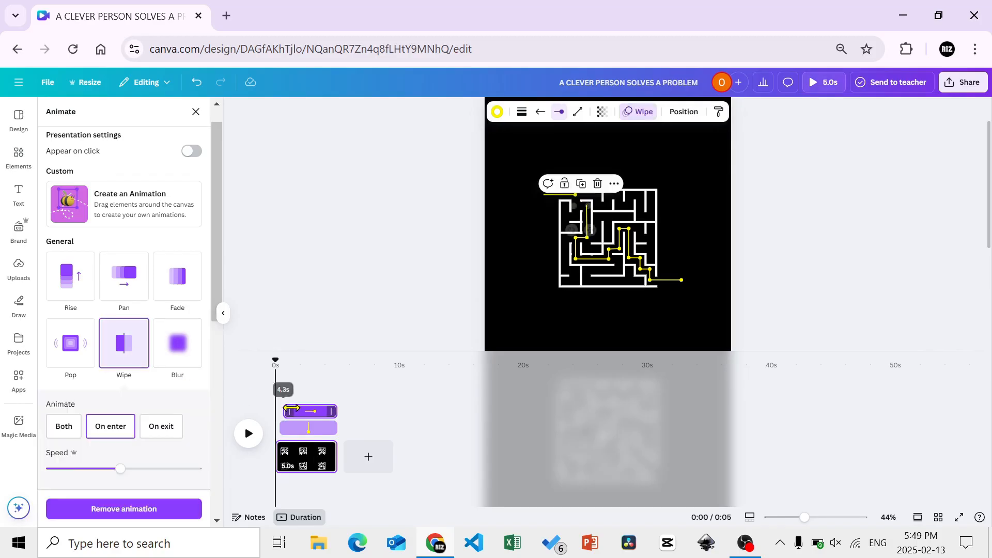
# Apply a Wipe animation to the long vertical segment and trim its start to follow the short horizontal segment
pyautogui.click(588, 223)
pyautogui.click(136, 342)
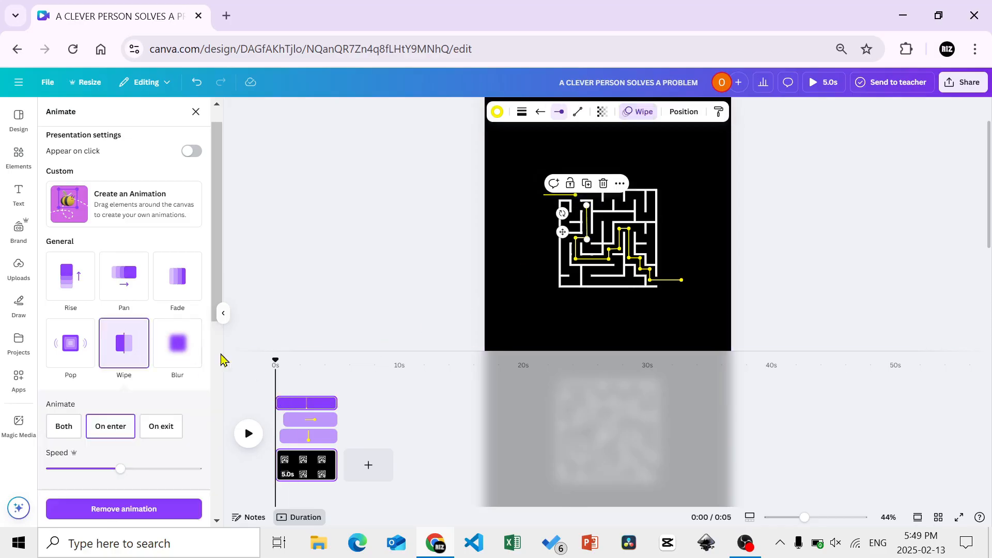
pyautogui.moveTo(281, 402); pyautogui.dragTo(290, 401)
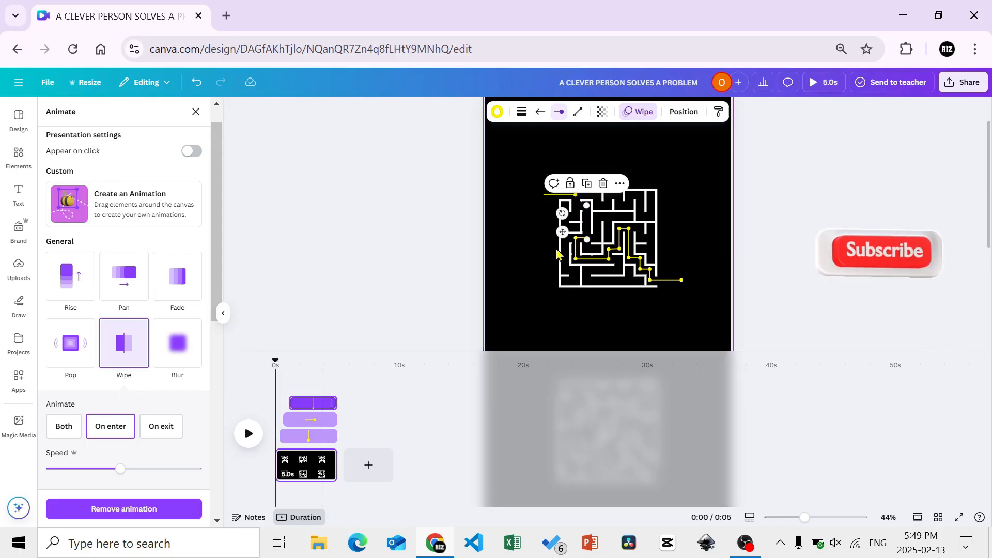
# Apply a leftward Wipe animation to the short horizontal segment below the long vertical one and trim its start to follow that segment
pyautogui.click(582, 243)
pyautogui.click(133, 351)
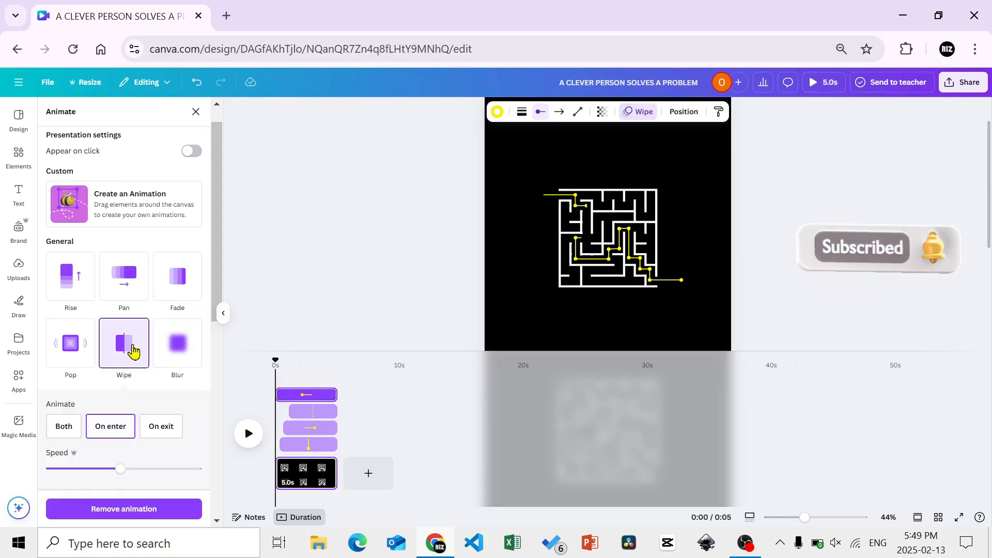
pyautogui.scroll(-2, 168, 350)
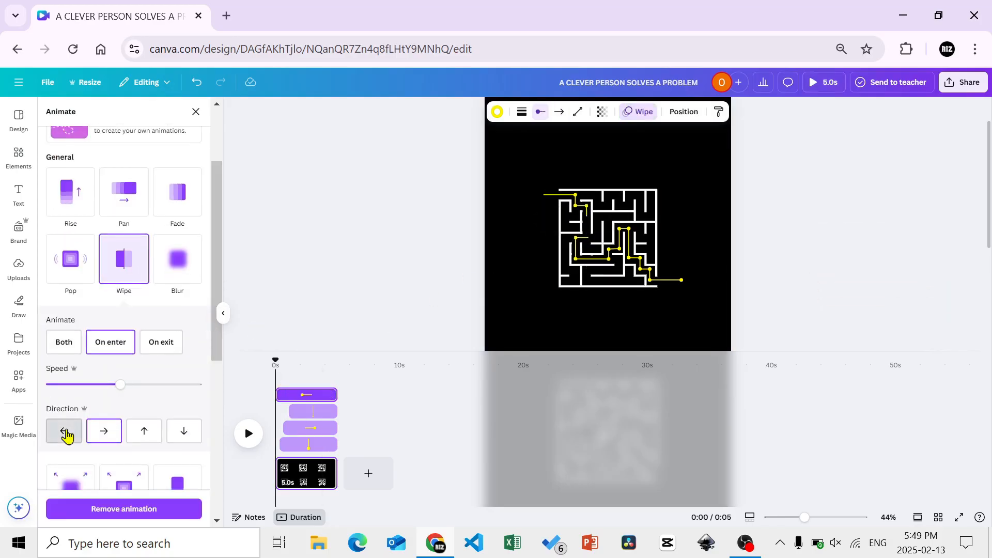
pyautogui.click(66, 433)
pyautogui.moveTo(279, 395); pyautogui.dragTo(298, 398)
# Apply Wipe animations to the lower-left vertical segment and the long horizontal segment after it, trimming their starts to appear in sequence
pyautogui.click(572, 258)
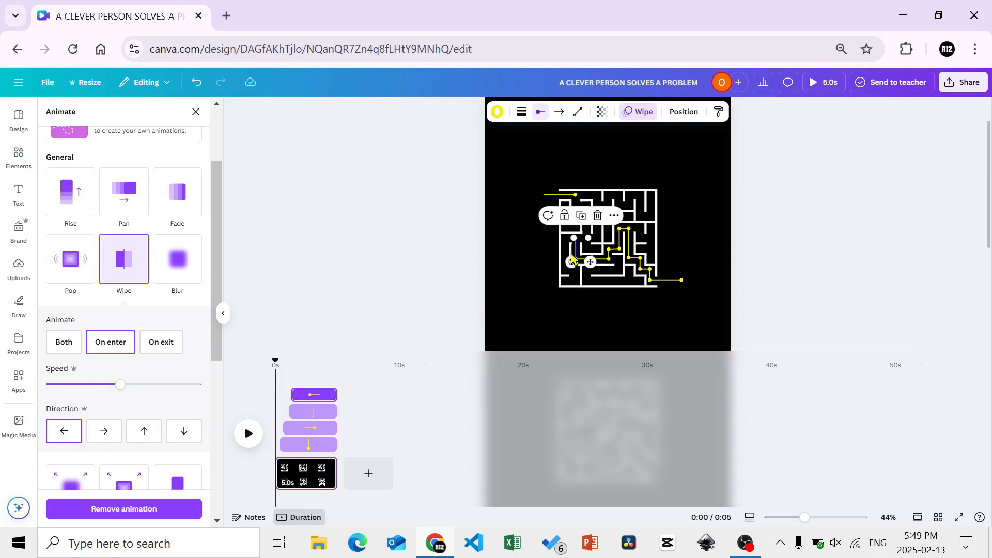
pyautogui.click(126, 255)
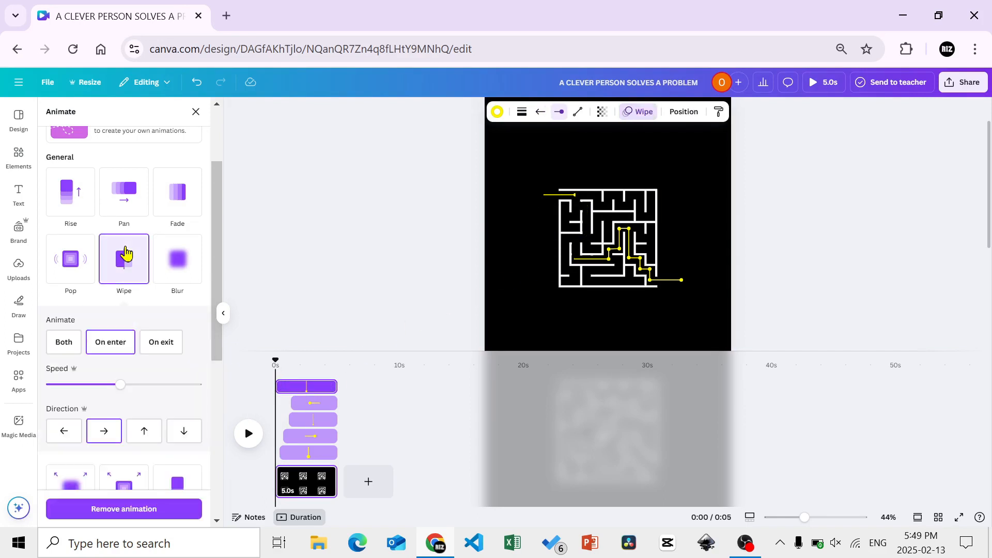
pyautogui.moveTo(278, 387); pyautogui.dragTo(299, 386)
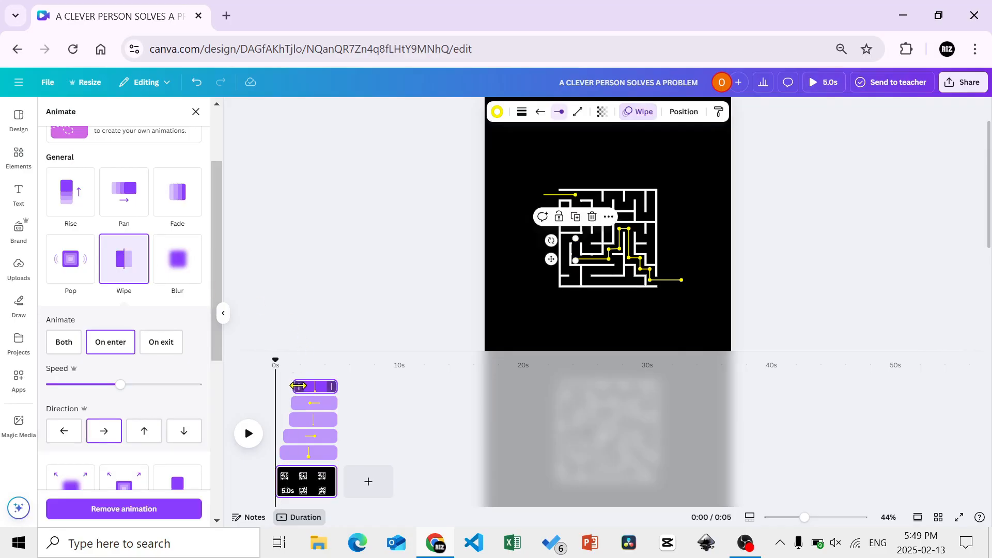
pyautogui.click(593, 261)
pyautogui.click(137, 273)
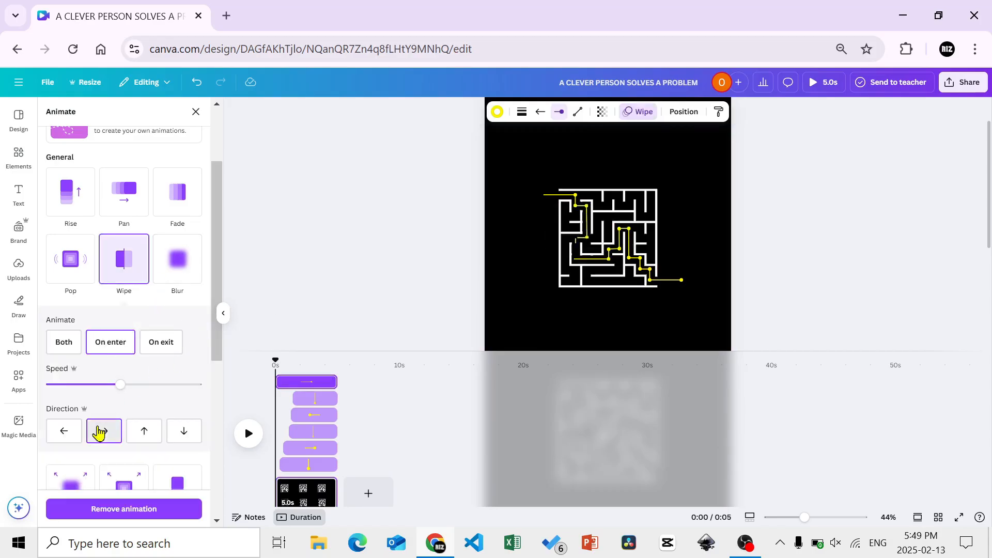
pyautogui.moveTo(282, 382); pyautogui.dragTo(304, 382)
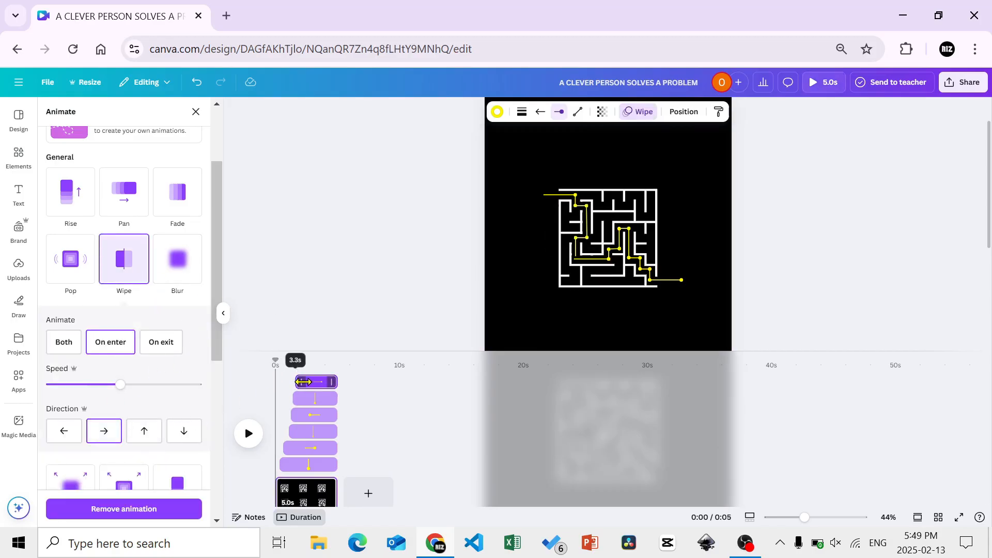
# Apply a leftward Wipe animation to the short vertical segment ending the long horizontal one and trim its start to follow that line
pyautogui.click(608, 254)
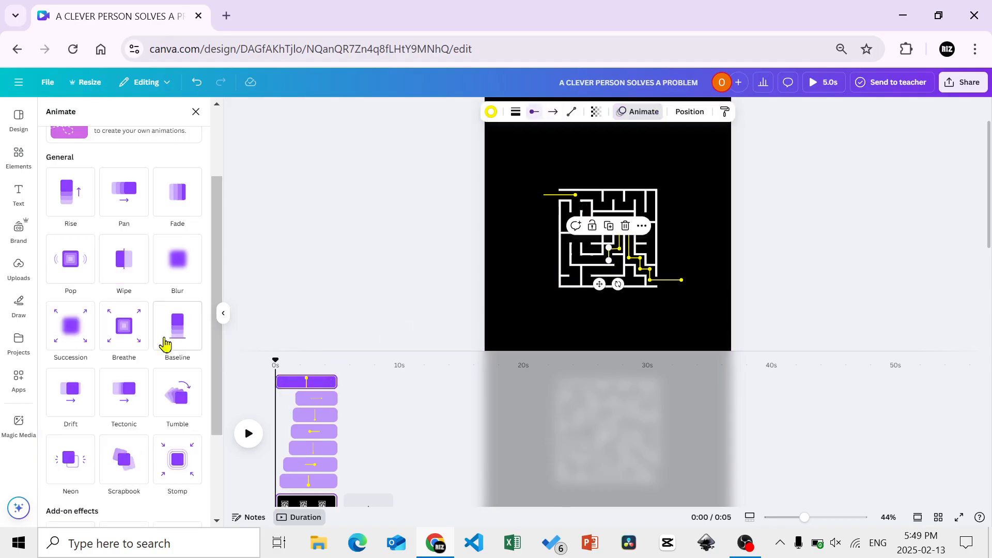
pyautogui.click(132, 278)
pyautogui.click(79, 437)
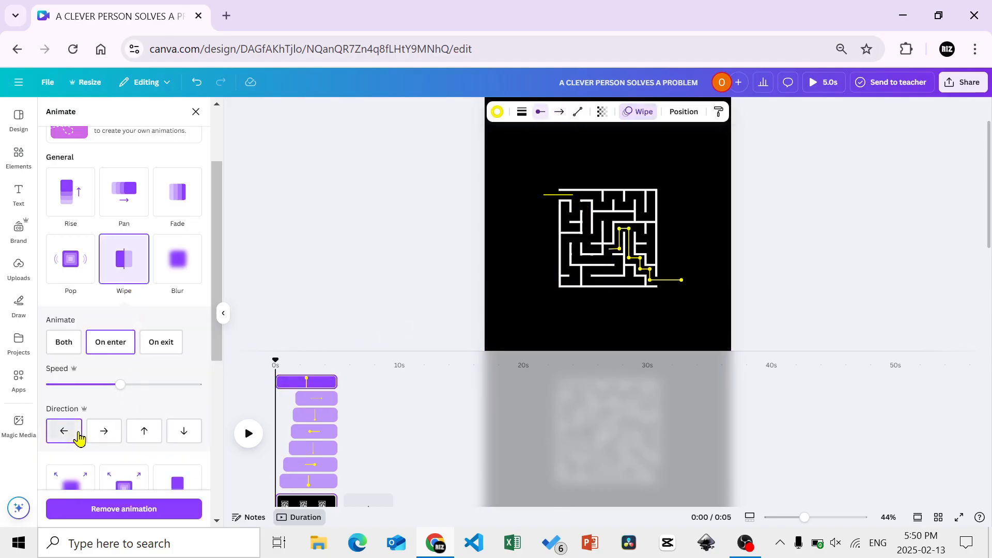
pyautogui.moveTo(281, 382); pyautogui.dragTo(305, 386)
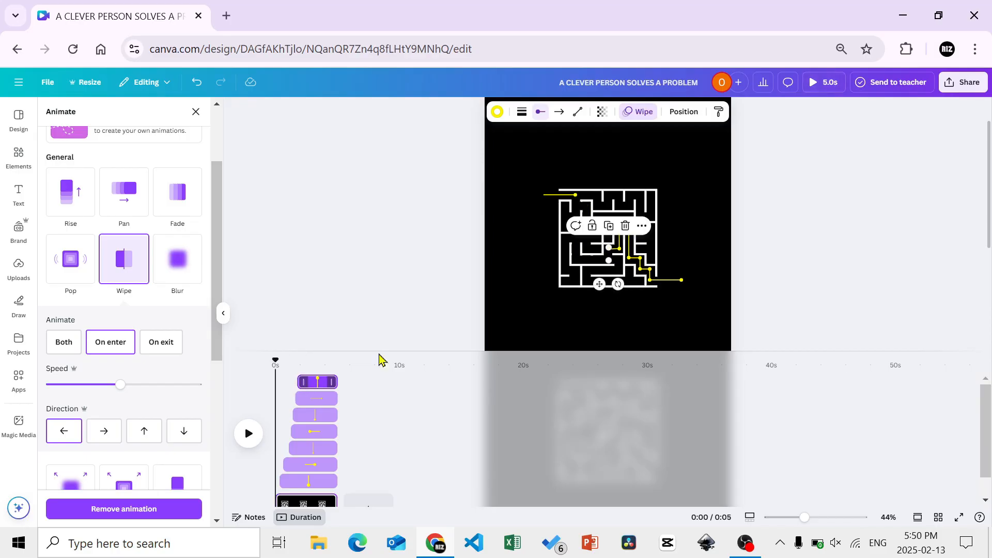
# Apply a Wipe animation to the short horizontal segment near the maze's centre and trim its start to follow the short vertical segment
pyautogui.click(615, 250)
pyautogui.click(123, 265)
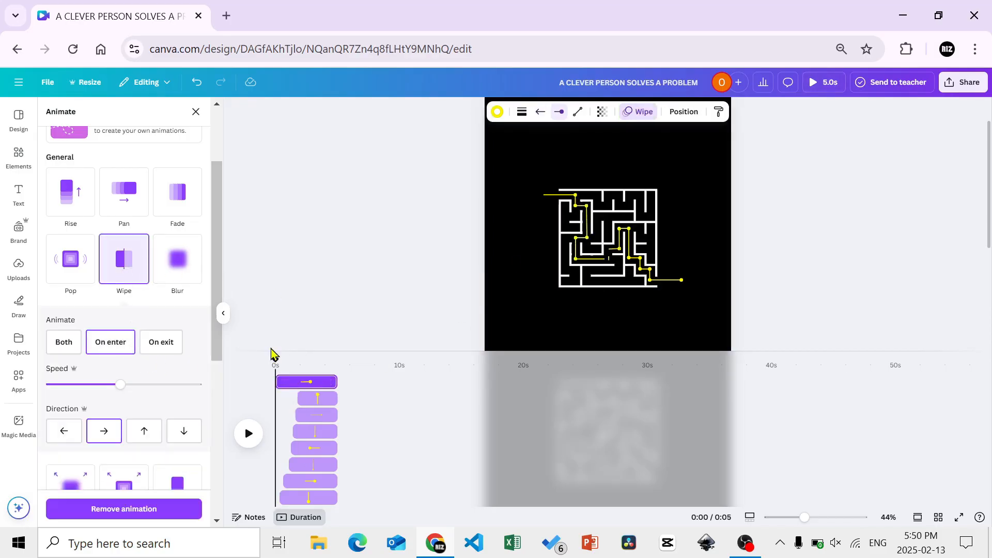
pyautogui.moveTo(278, 382); pyautogui.dragTo(308, 381)
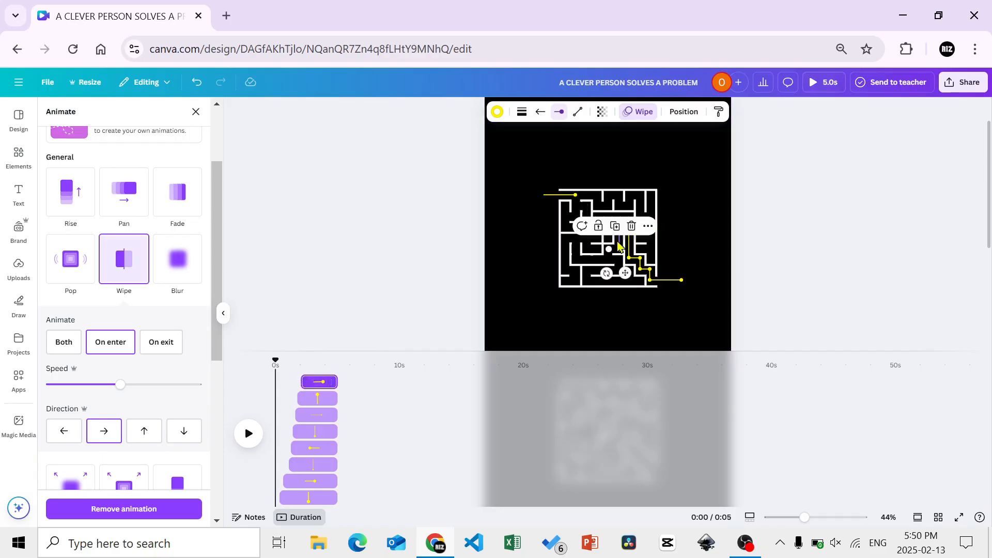
# Apply a leftward Wipe animation to the vertical segment rising from the maze's centre and trim its start to follow the short horizontal segment
pyautogui.click(619, 248)
pyautogui.click(124, 262)
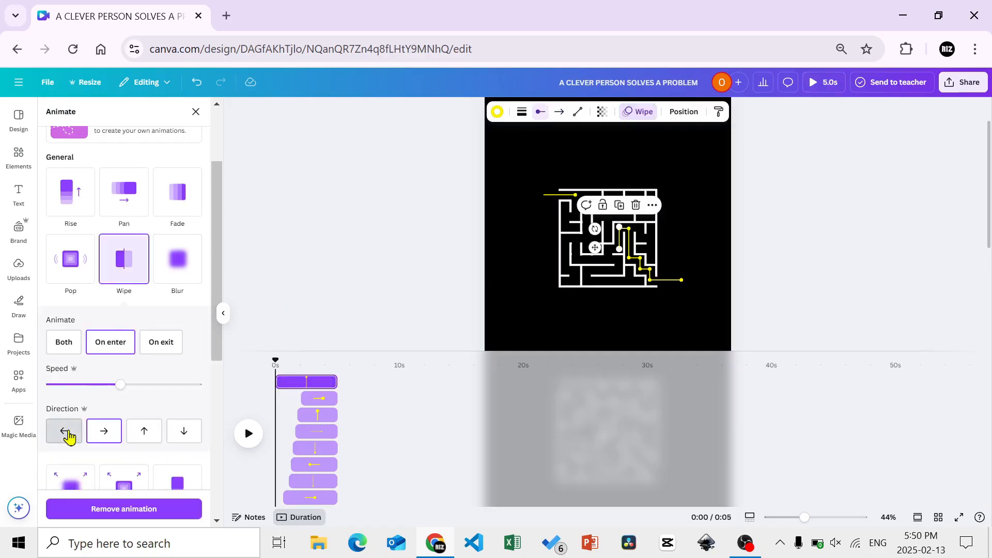
pyautogui.click(64, 432)
pyautogui.moveTo(278, 382); pyautogui.dragTo(312, 382)
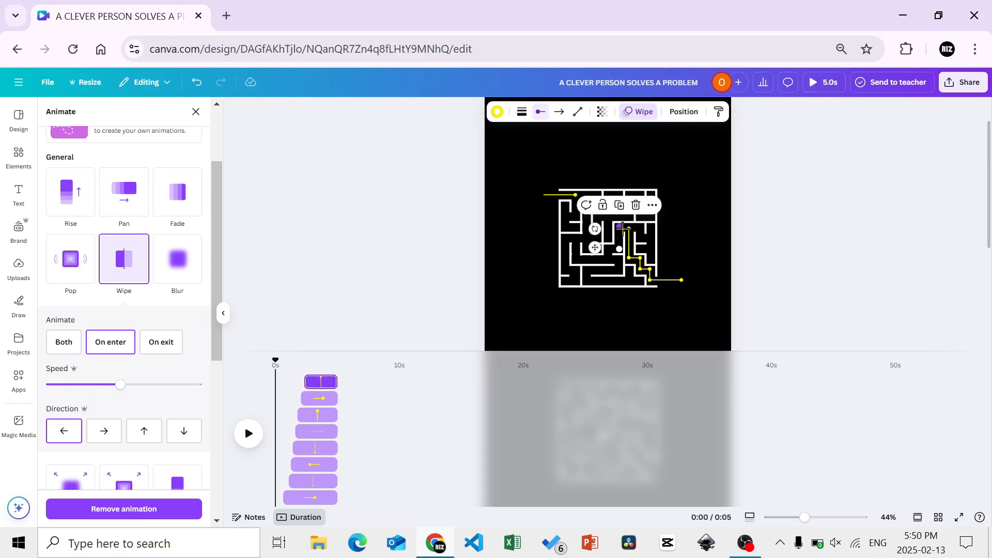
# Apply Wipe animations to the short connector atop the central rise and the vertical segment descending from it, trimming their starts in path order
pyautogui.click(624, 228)
pyautogui.click(115, 276)
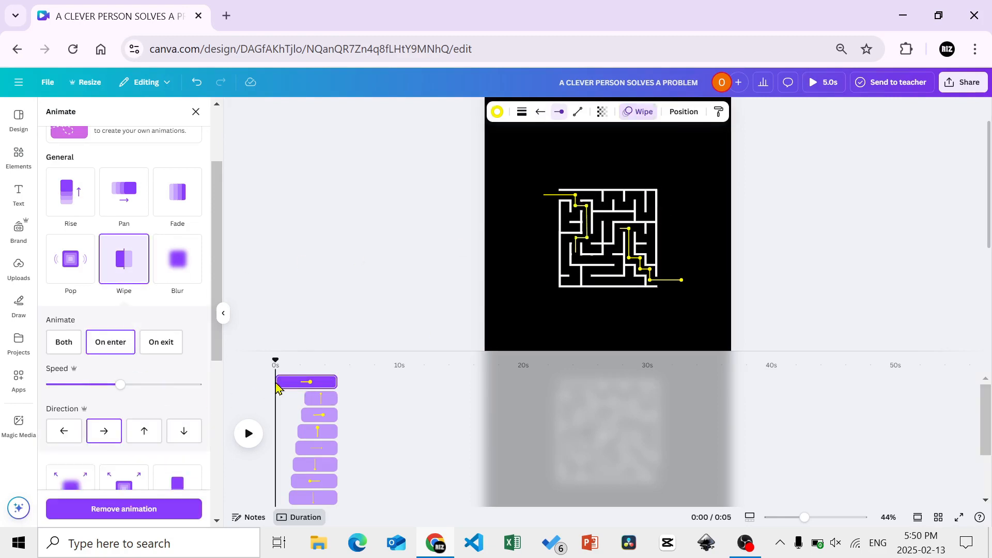
pyautogui.moveTo(278, 383); pyautogui.dragTo(315, 382)
pyautogui.click(626, 247)
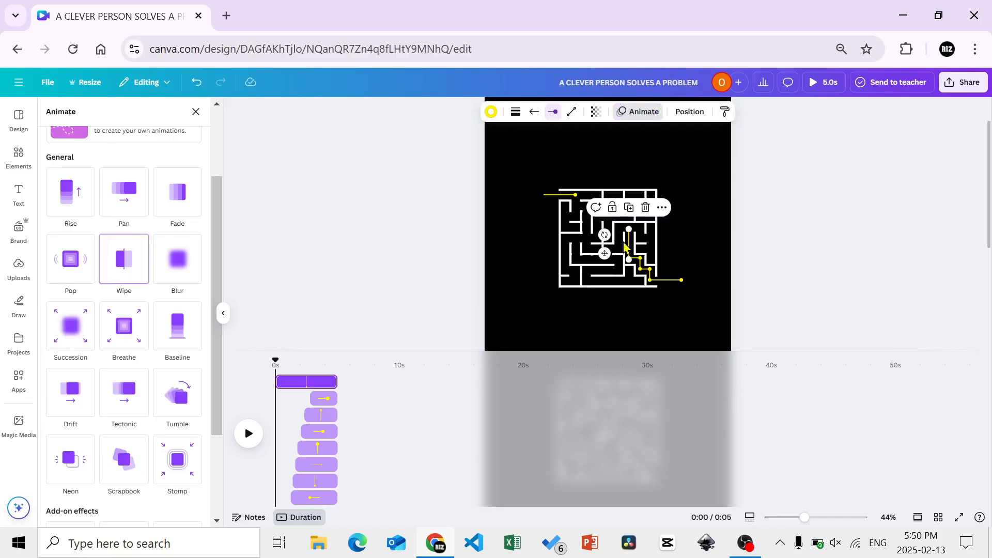
pyautogui.click(123, 274)
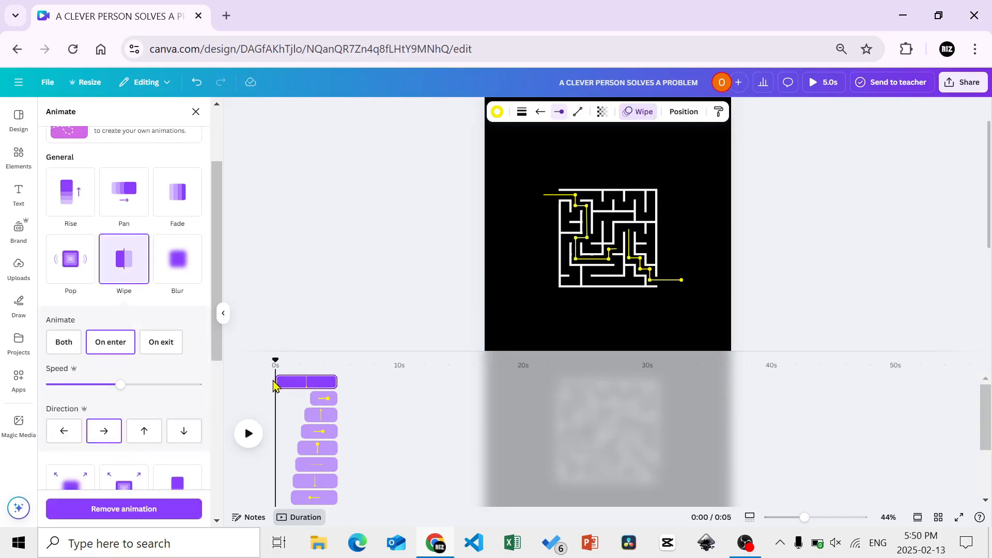
pyautogui.moveTo(273, 381); pyautogui.dragTo(320, 383)
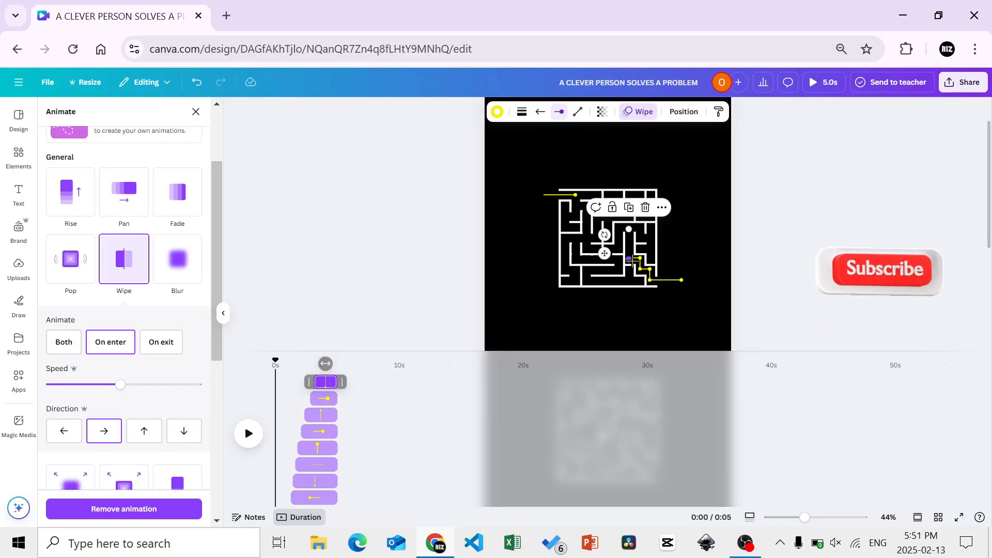
# Apply Wipe animations to the first short horizontal and vertical stair segments after the descending line, trimming their starts in path order
pyautogui.click(147, 274)
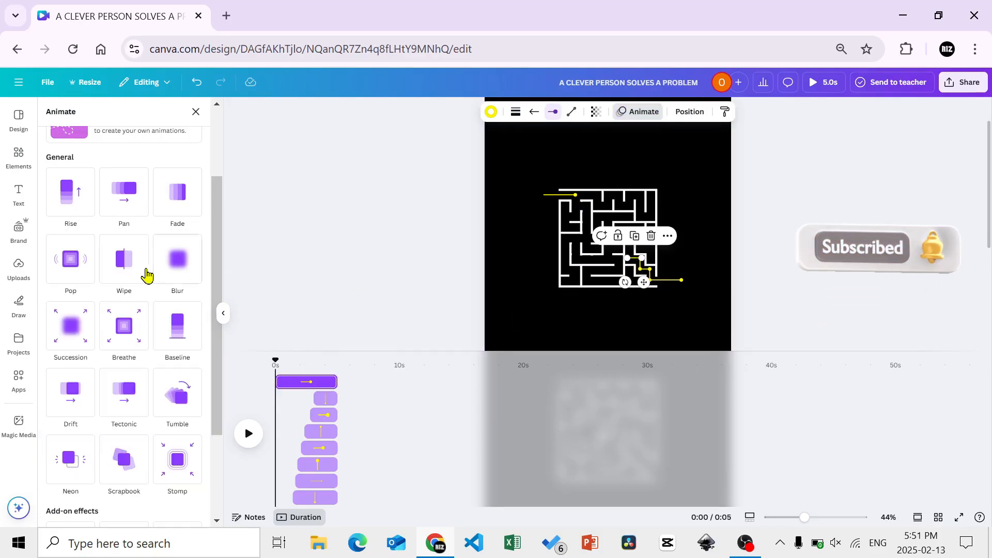
pyautogui.click(146, 274)
pyautogui.moveTo(282, 381); pyautogui.dragTo(329, 383)
pyautogui.click(141, 290)
pyautogui.click(128, 281)
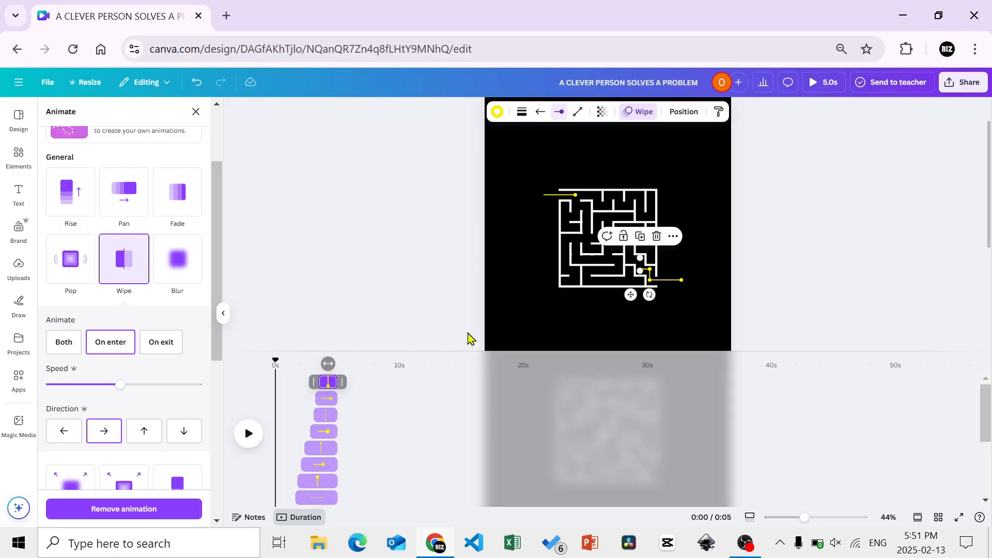
# Apply Wipe animations to the last short horizontal and vertical stair segments before the exit, trimming their starts in path order
pyautogui.click(645, 269)
pyautogui.click(133, 264)
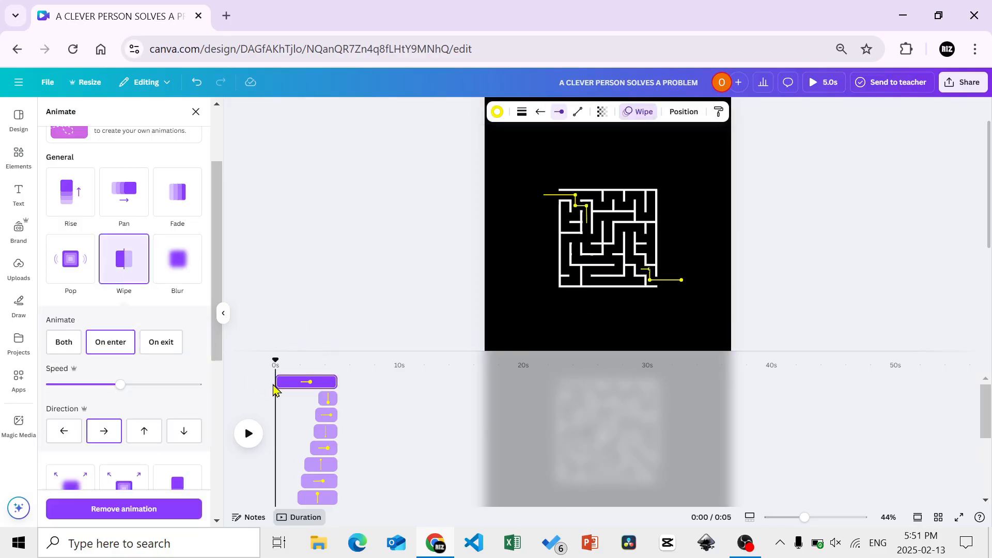
pyautogui.moveTo(274, 388); pyautogui.dragTo(327, 385)
pyautogui.hotkey('ctrl', 'v')
pyautogui.click(133, 260)
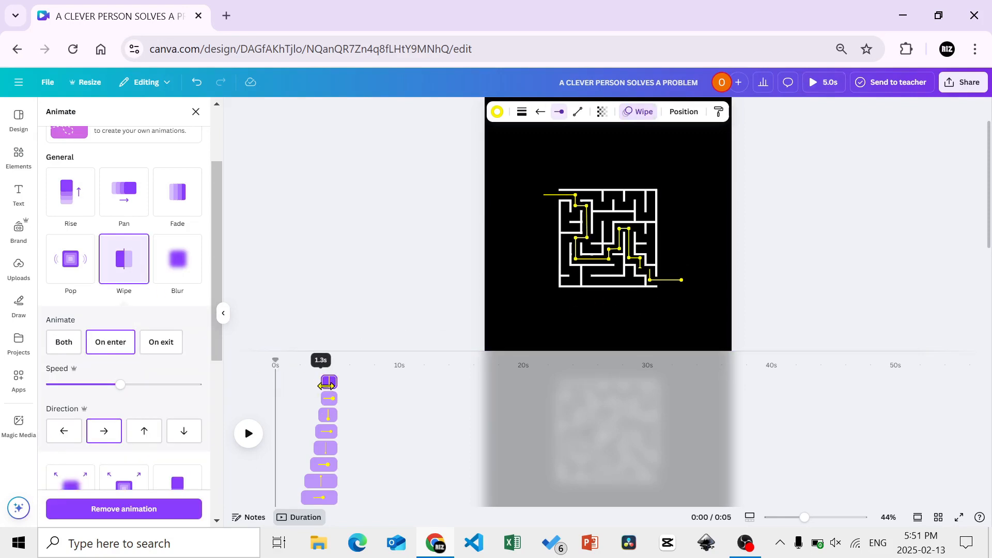
# Apply a Wipe animation to the yellow exit line and trim its start to follow the last vertical segment
pyautogui.hotkey('ctrl', 'v')
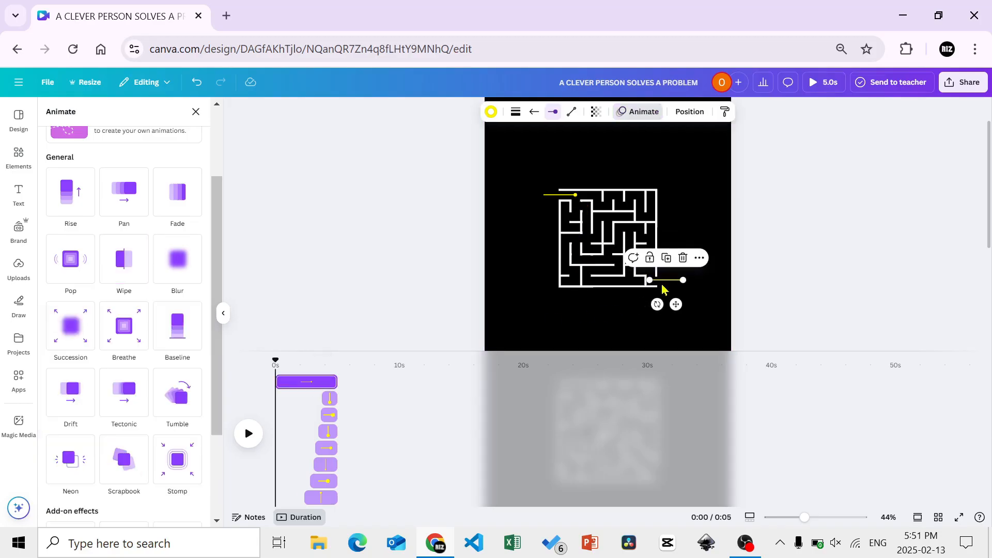
pyautogui.click(124, 258)
pyautogui.moveTo(279, 382); pyautogui.dragTo(330, 386)
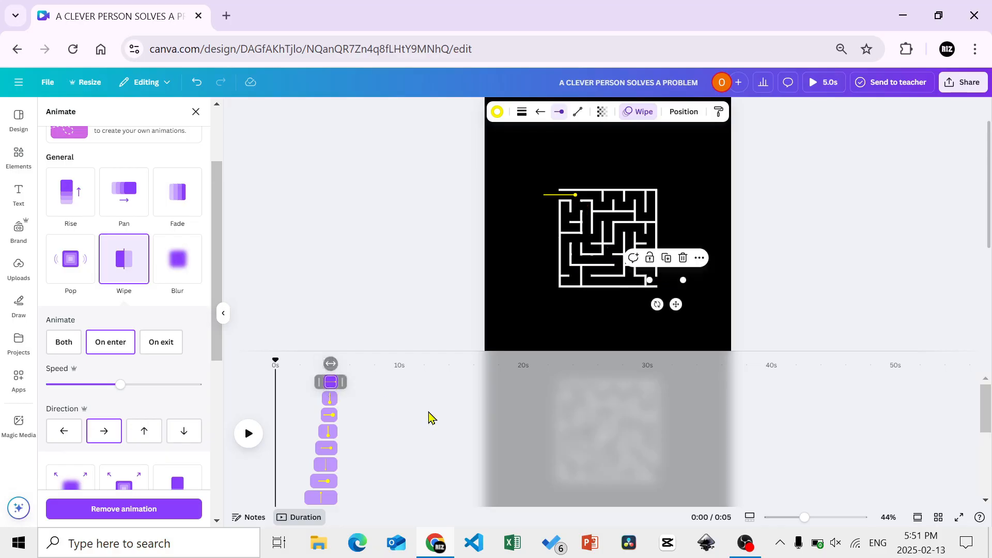
# Extend the page duration to 9.9 seconds, preview the path animation from the start and return the playhead to 0 seconds
pyautogui.moveTo(986, 406); pyautogui.dragTo(987, 471)
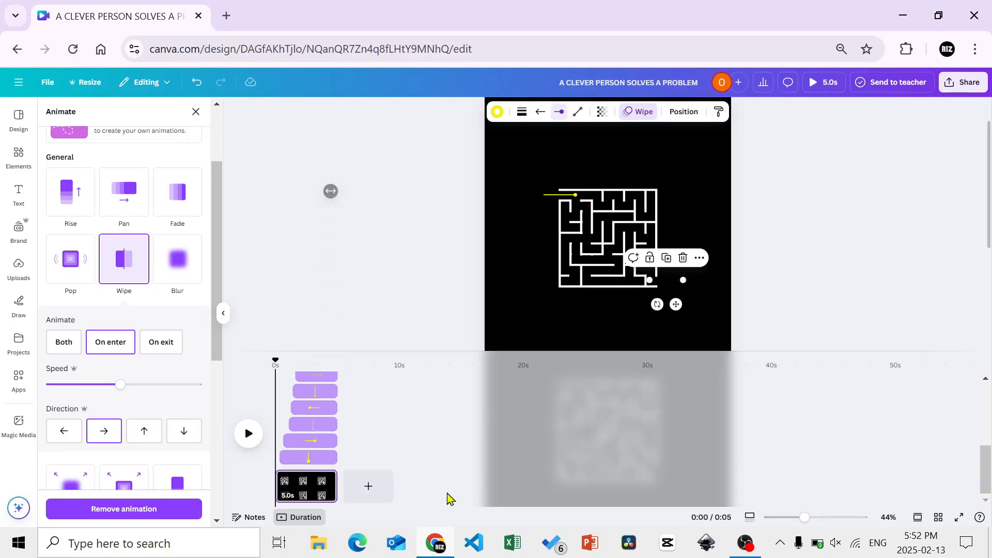
pyautogui.moveTo(339, 486); pyautogui.dragTo(399, 483)
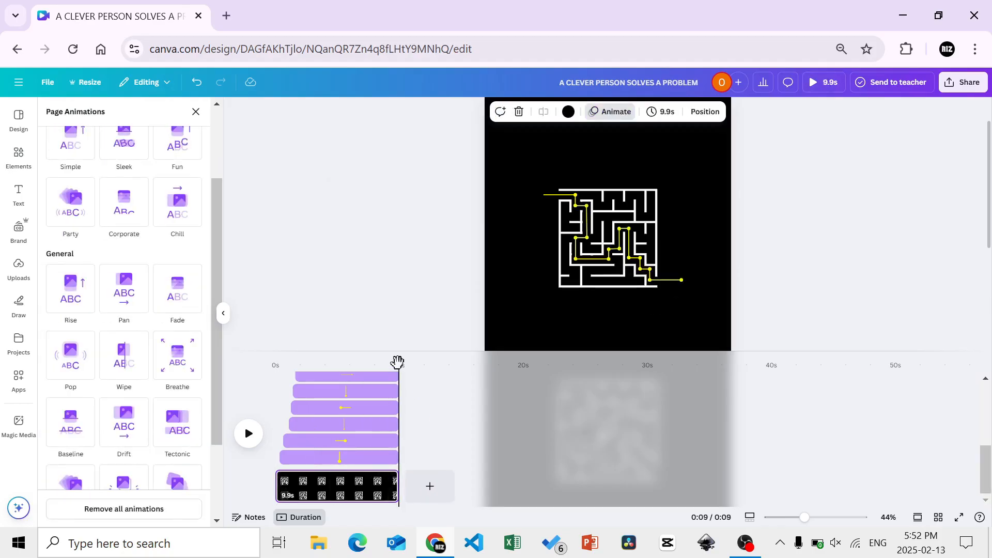
pyautogui.moveTo(398, 360); pyautogui.dragTo(235, 365)
pyautogui.click(245, 432)
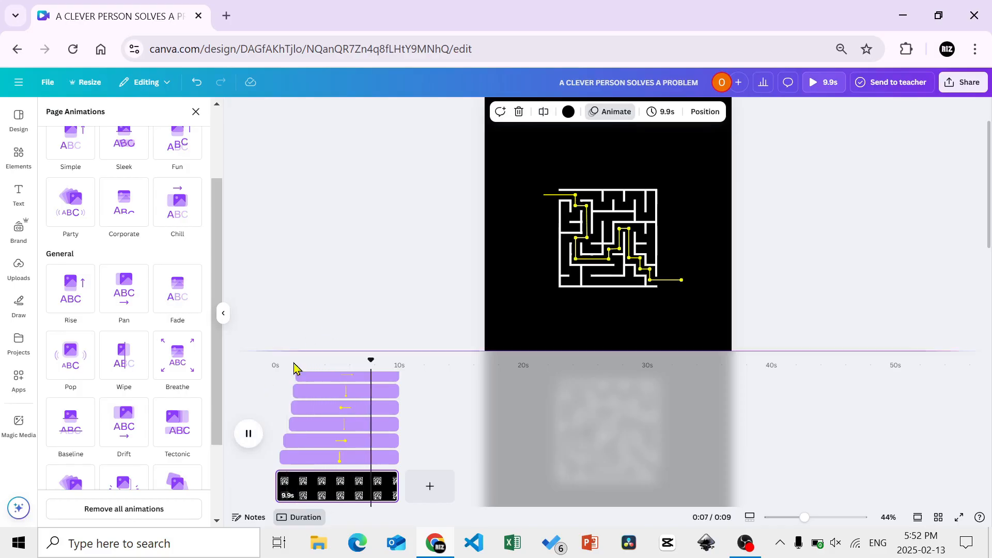
pyautogui.click(253, 434)
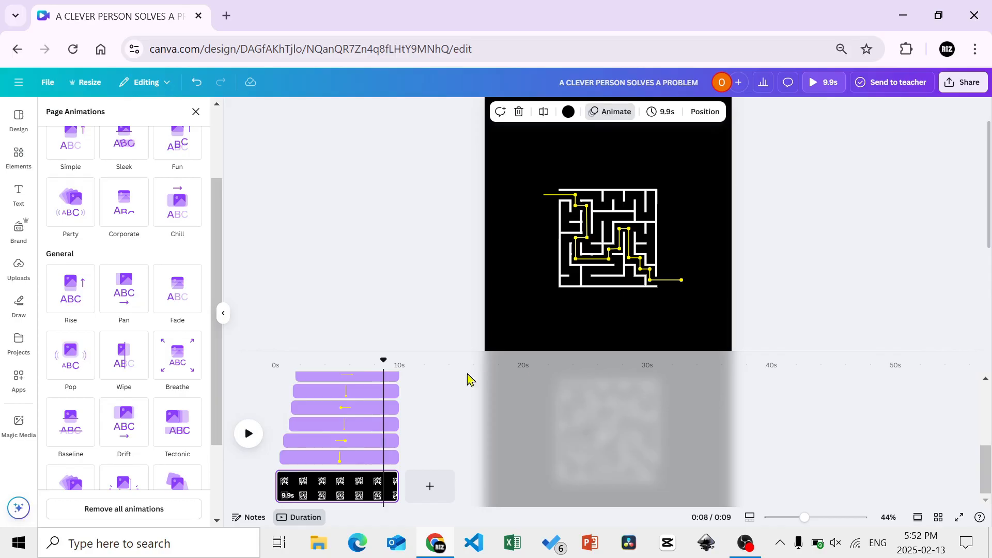
pyautogui.moveTo(383, 361); pyautogui.dragTo(250, 379)
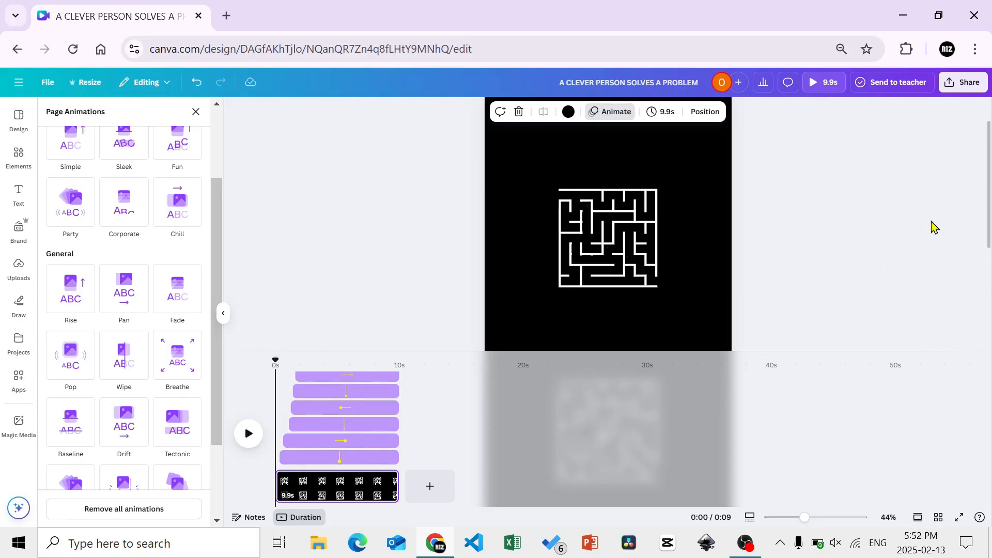
# Add a new yellow line from the recently used elements and place it across the lower maze's entrance
pyautogui.moveTo(990, 199); pyautogui.dragTo(991, 287)
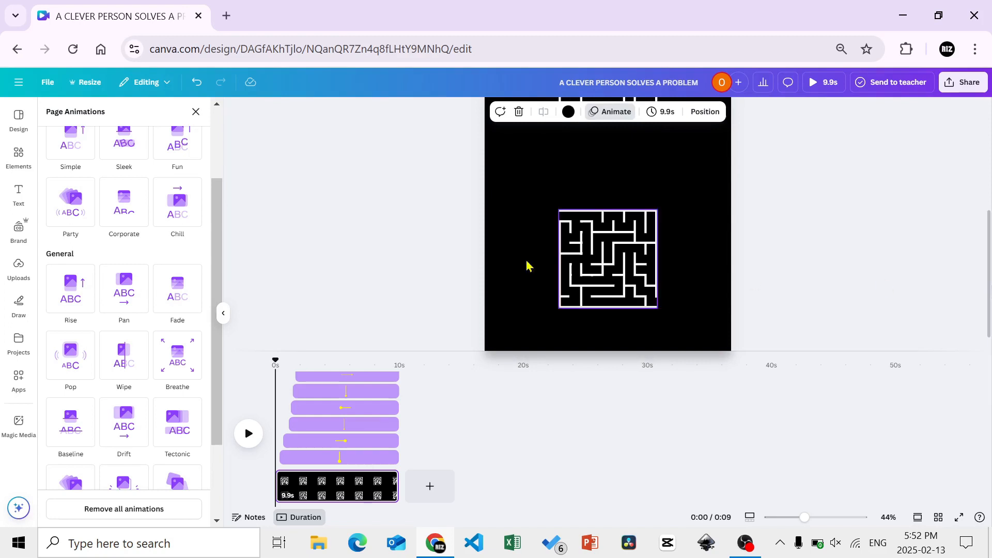
pyautogui.moveTo(219, 264); pyautogui.dragTo(67, 156)
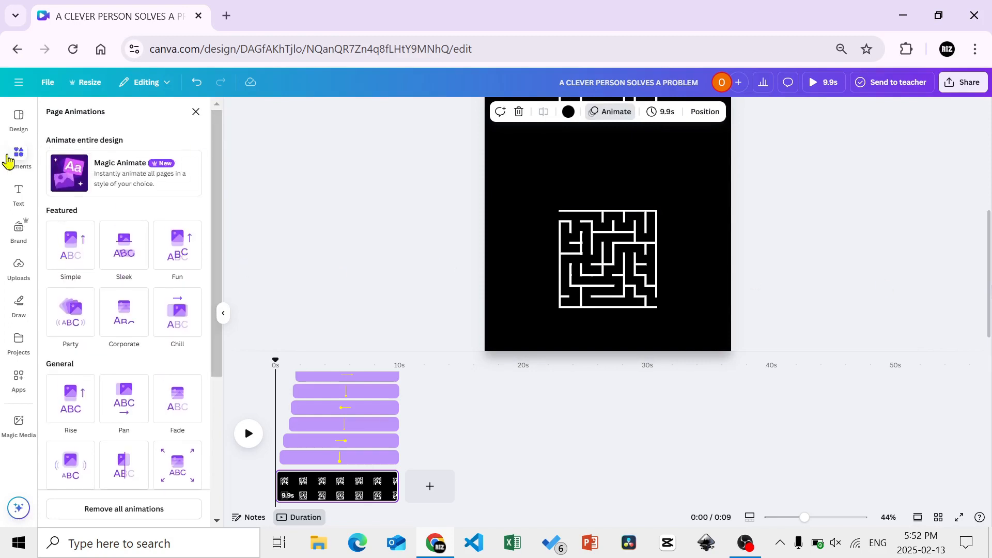
pyautogui.click(16, 158)
pyautogui.click(71, 206)
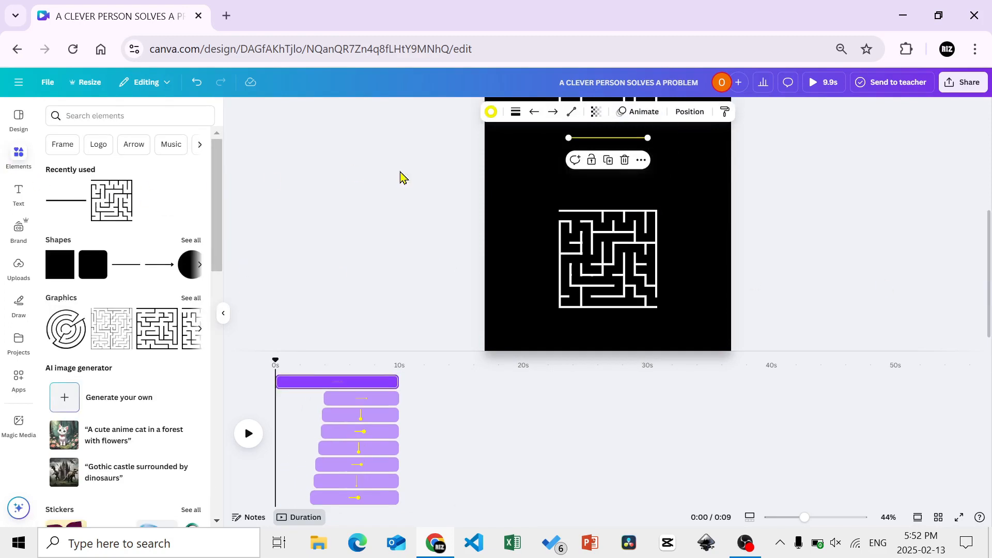
pyautogui.moveTo(627, 141); pyautogui.dragTo(571, 219)
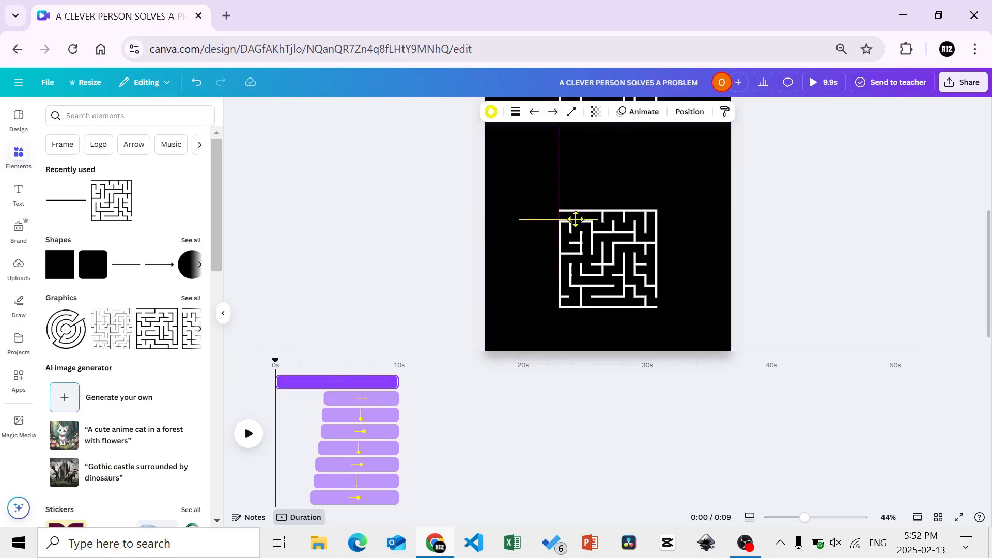
# Set the inner end of the lower maze's entrance line to a filled circle
pyautogui.click(571, 112)
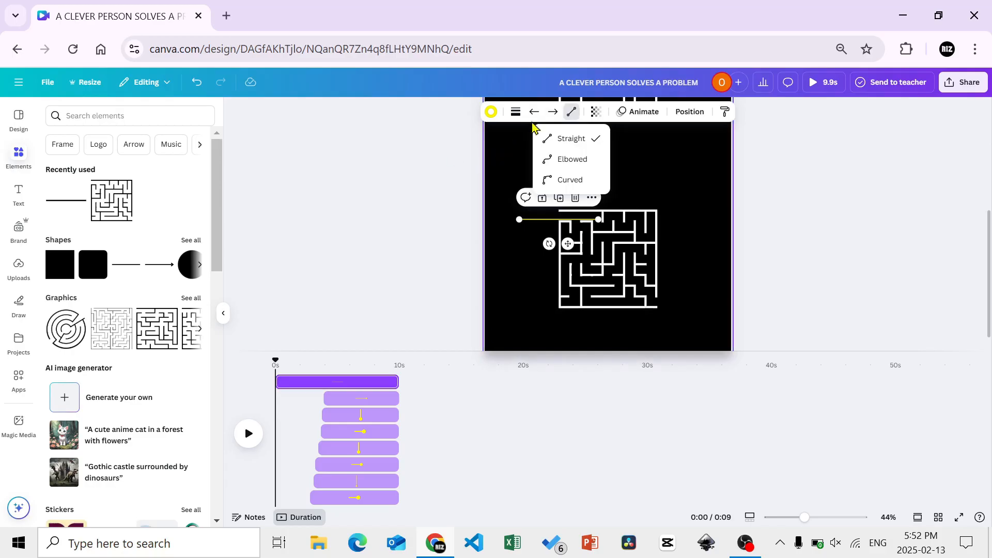
pyautogui.click(552, 111)
pyautogui.click(554, 163)
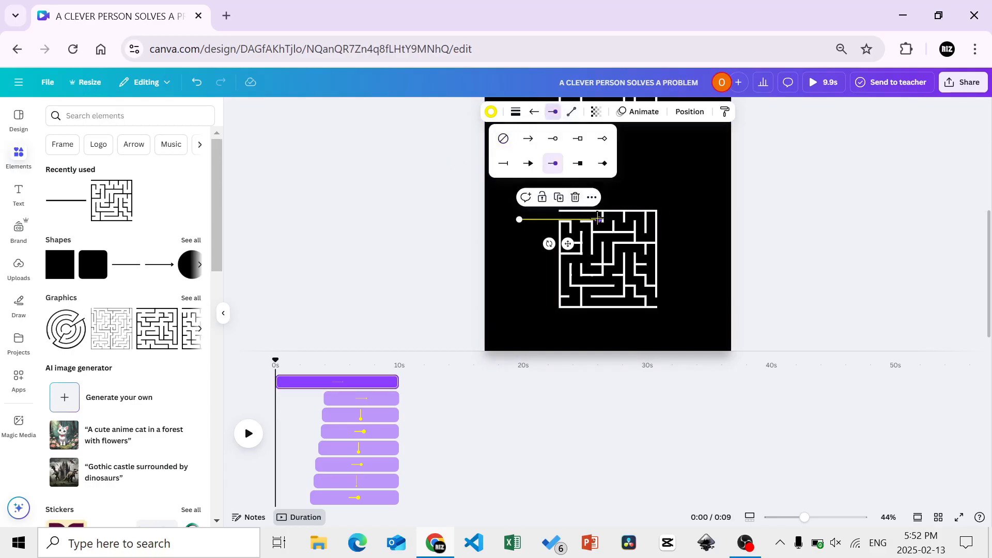
# Shorten the lower maze's entrance line and recolour it bright green, #8FFF00
pyautogui.moveTo(599, 219); pyautogui.dragTo(541, 243)
pyautogui.click(492, 112)
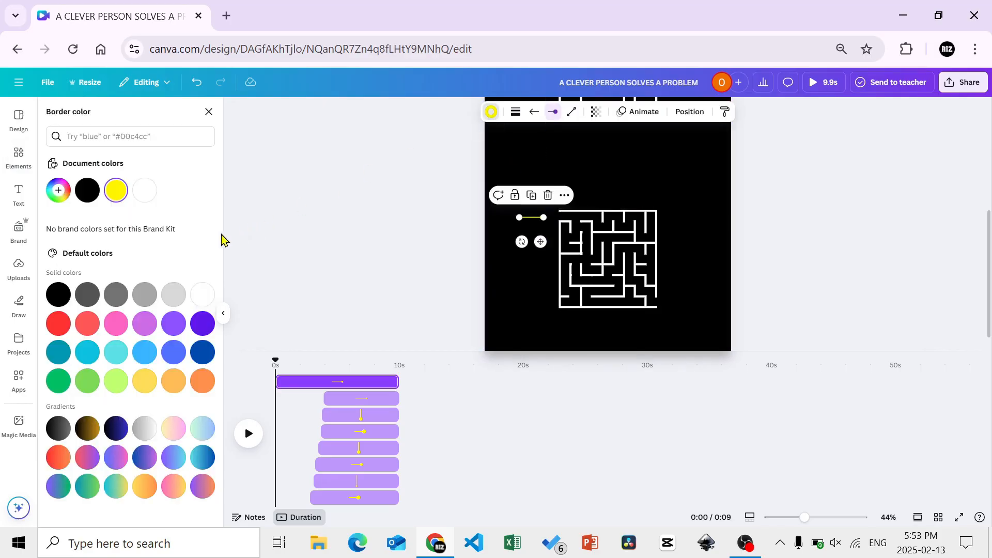
pyautogui.click(115, 381)
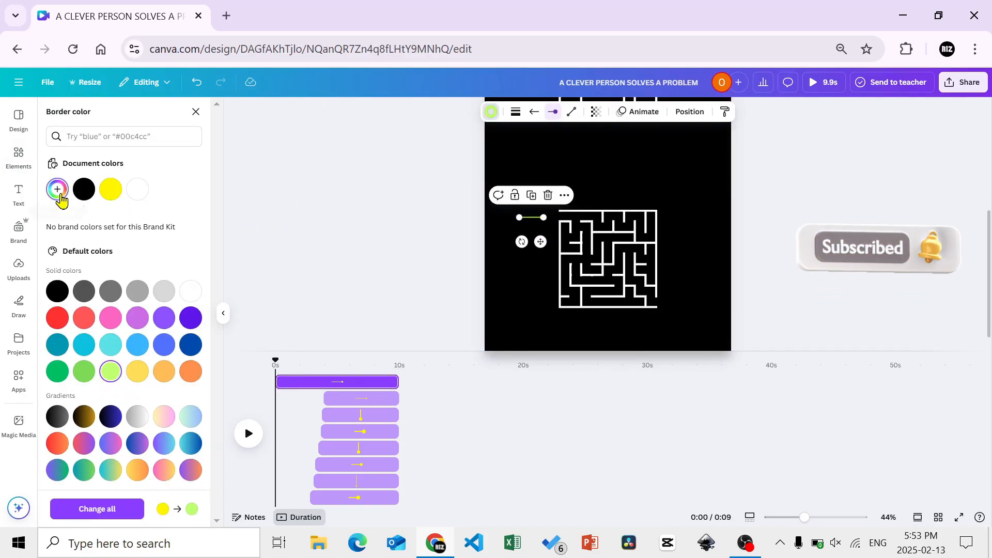
pyautogui.click(58, 190)
pyautogui.moveTo(132, 272); pyautogui.dragTo(206, 234)
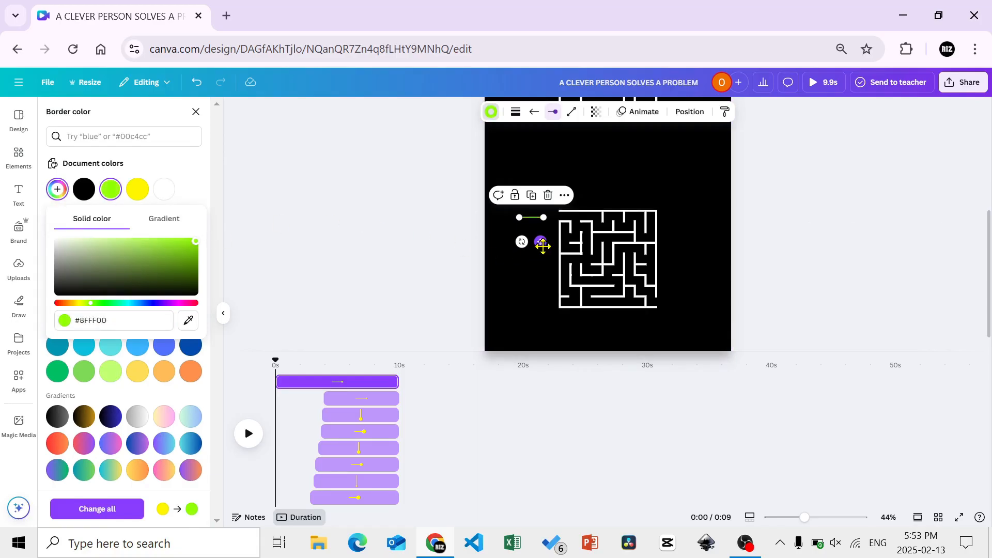
pyautogui.click(533, 220)
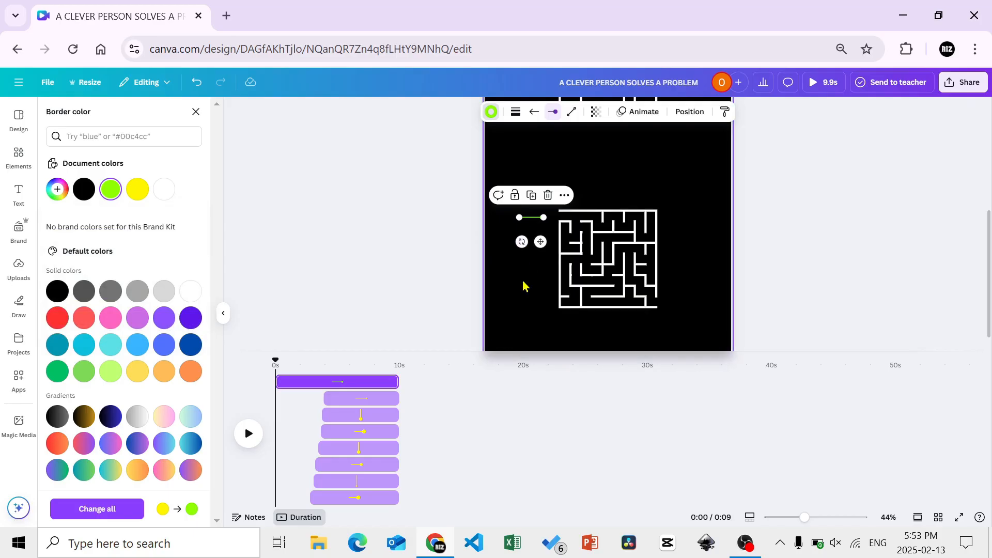
pyautogui.click(428, 277)
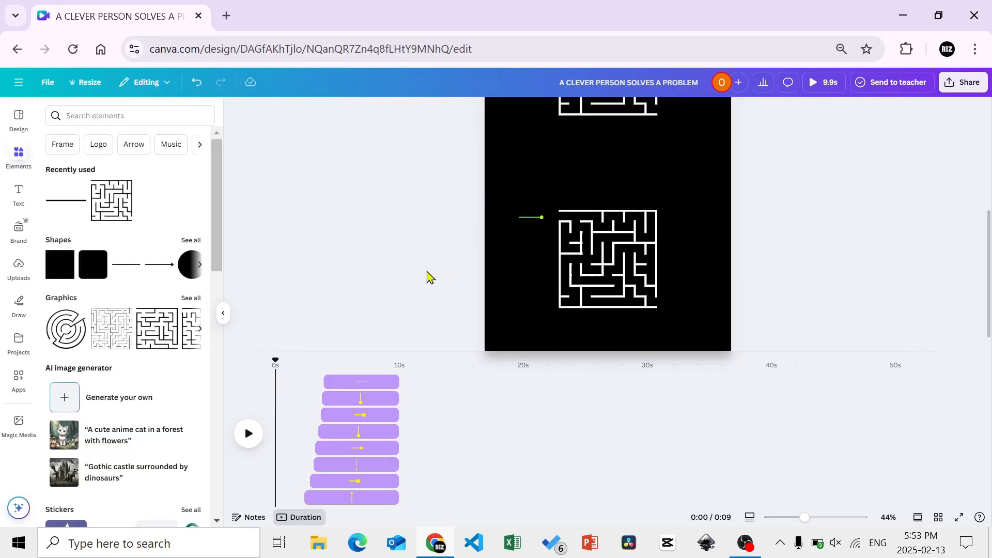
# Nudge the green entrance line right until its dotted end sits just outside the lower maze's upper-left opening
pyautogui.click(223, 314)
pyautogui.click(443, 219)
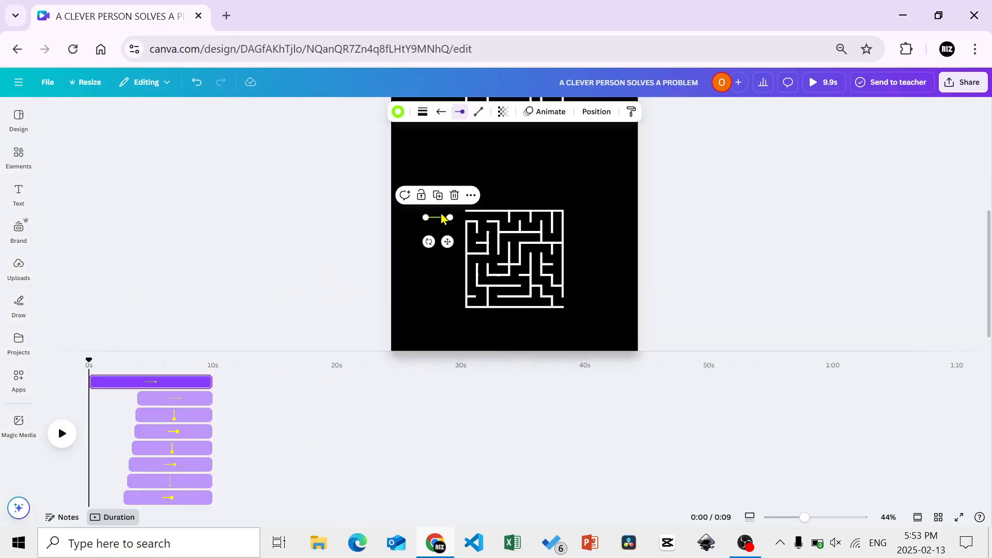
pyautogui.press('Right')
pyautogui.press('Right')
pyautogui.press('Right')
pyautogui.press('Right')
pyautogui.press('Right')
pyautogui.press('Right')
pyautogui.press('Right')
pyautogui.press('Right')
pyautogui.press('Right')
pyautogui.press('Right')
pyautogui.press('Right')
pyautogui.press('Right')
pyautogui.press('Right')
pyautogui.press('Right')
pyautogui.press('Right')
pyautogui.press('Right')
pyautogui.press('Right')
pyautogui.press('Right')
pyautogui.press('Right')
pyautogui.press('Right')
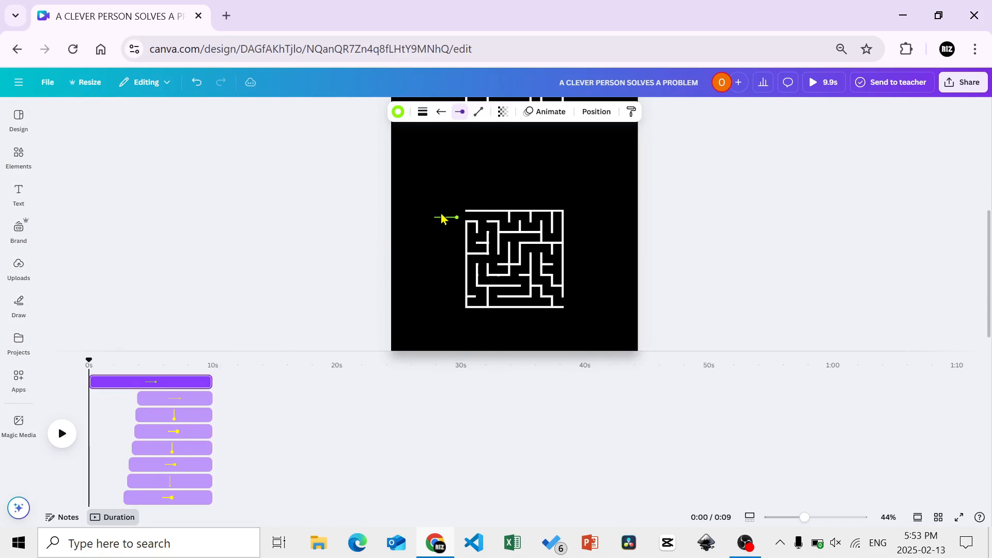
pyautogui.press('Right')
pyautogui.press('Right')
pyautogui.press('Right')
pyautogui.press('Right')
pyautogui.press('Right')
pyautogui.press('Right')
pyautogui.press('Right')
pyautogui.press('Right')
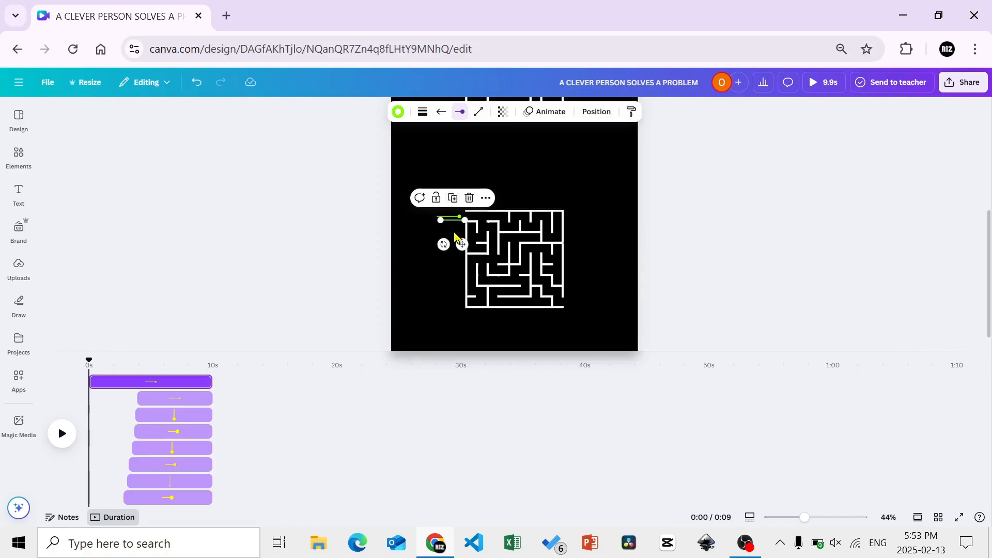
# Turn a duplicate of the green entrance line into a short vertical segment rising from the entrance line's inner end
pyautogui.click(463, 244)
pyautogui.click(460, 222)
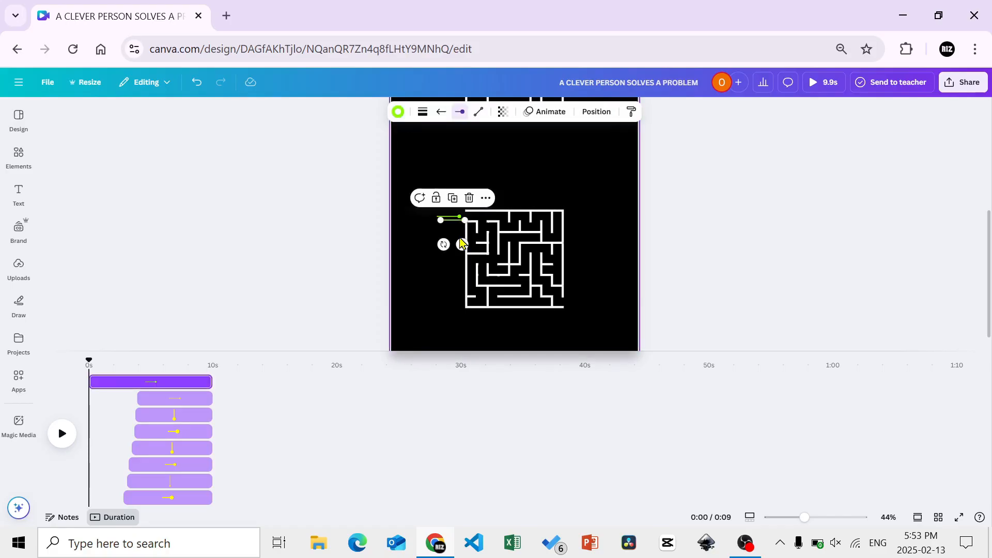
pyautogui.moveTo(437, 241); pyautogui.dragTo(464, 248)
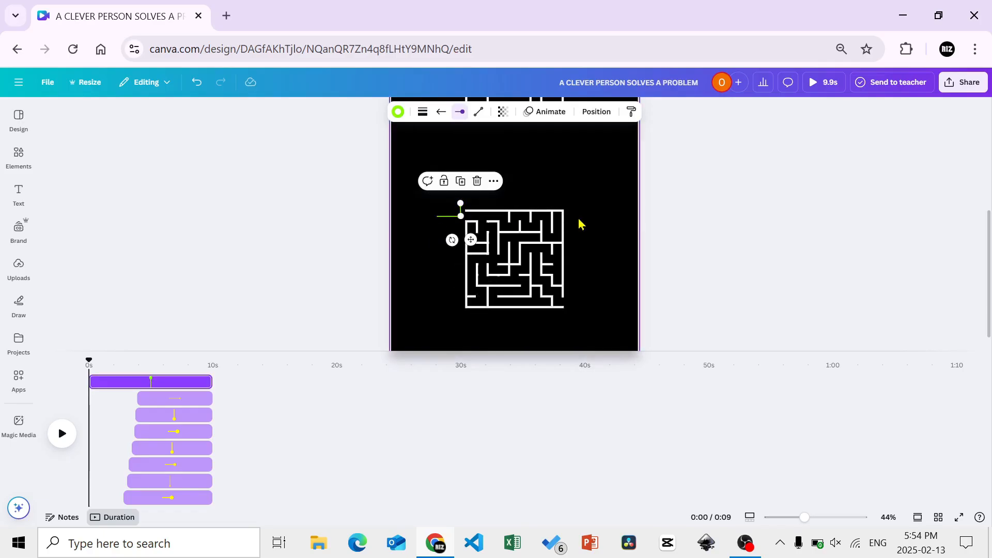
pyautogui.press('Left')
pyautogui.press('Left')
pyautogui.press('Left')
pyautogui.press('Left')
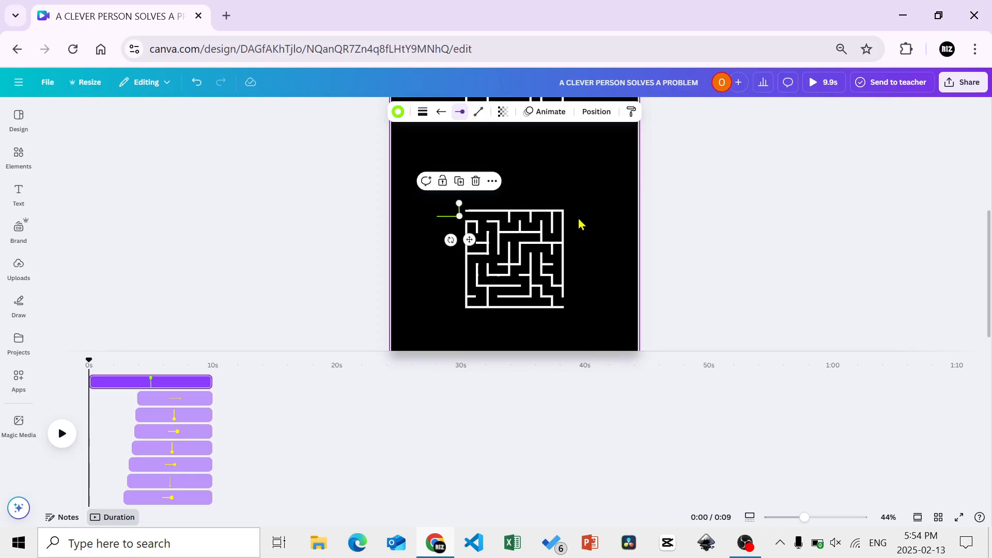
pyautogui.press('Left')
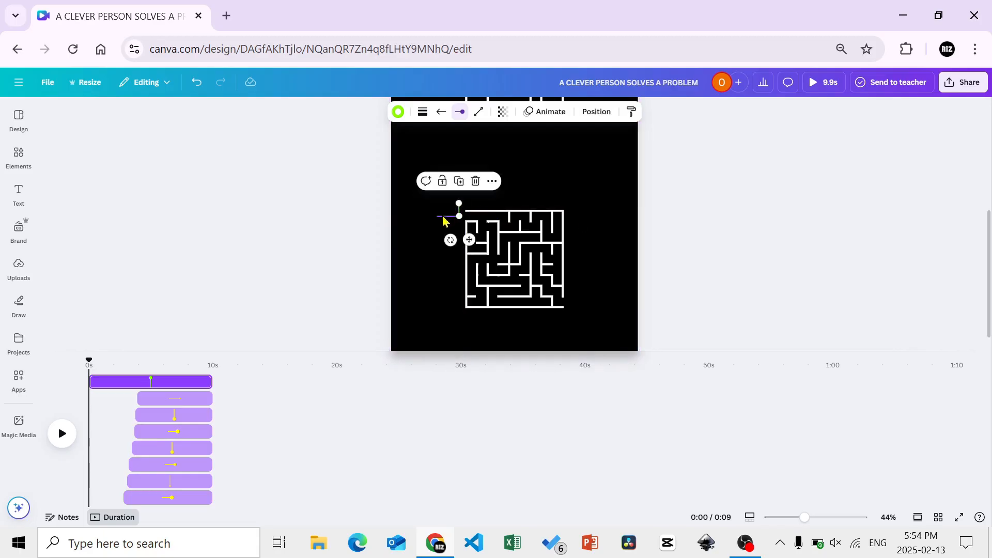
# Duplicate the green entrance line and stretch it above the lower maze's top wall, starting at the short vertical segment's upper end
pyautogui.click(442, 216)
pyautogui.click(448, 197)
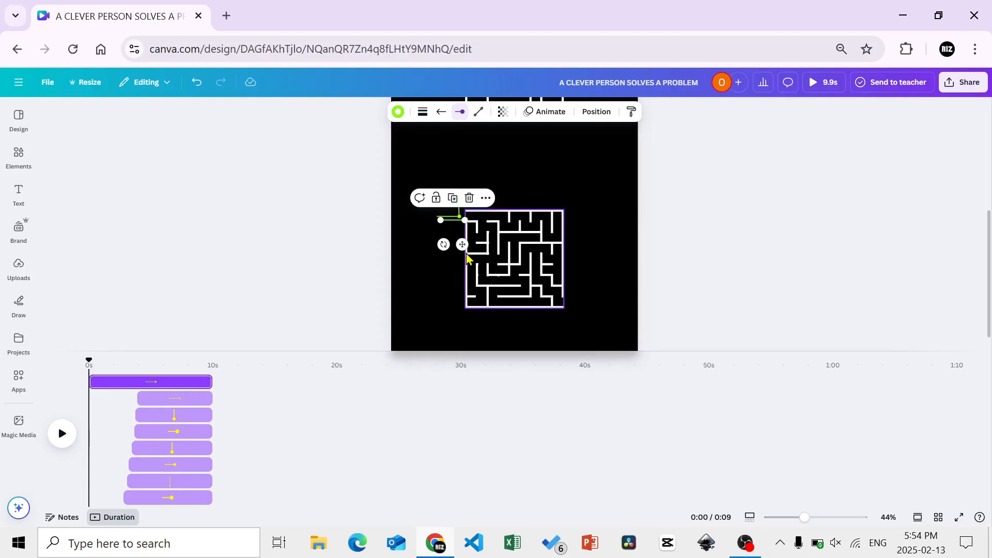
pyautogui.moveTo(458, 232); pyautogui.dragTo(574, 201)
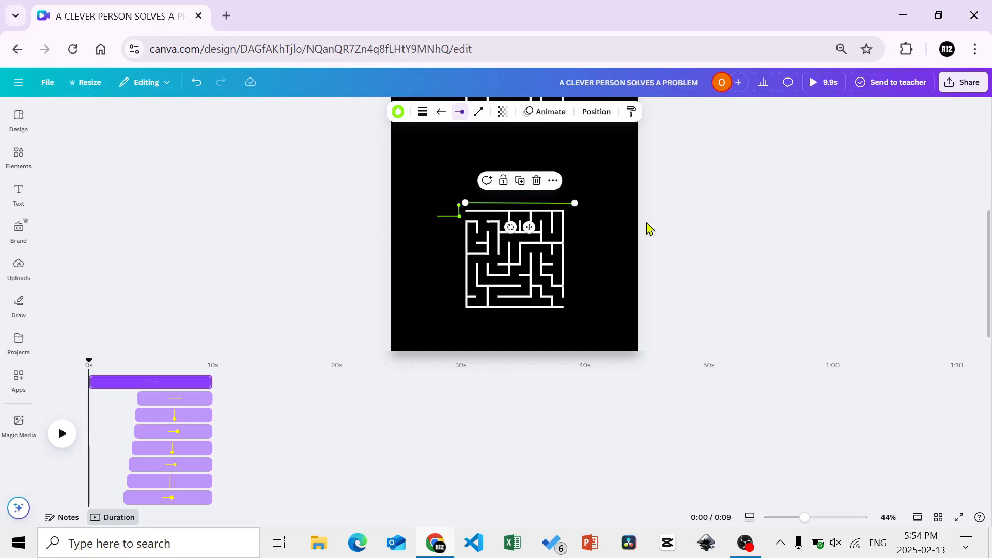
pyautogui.press('Left')
pyautogui.press('Left')
pyautogui.press('Left')
pyautogui.press('Left')
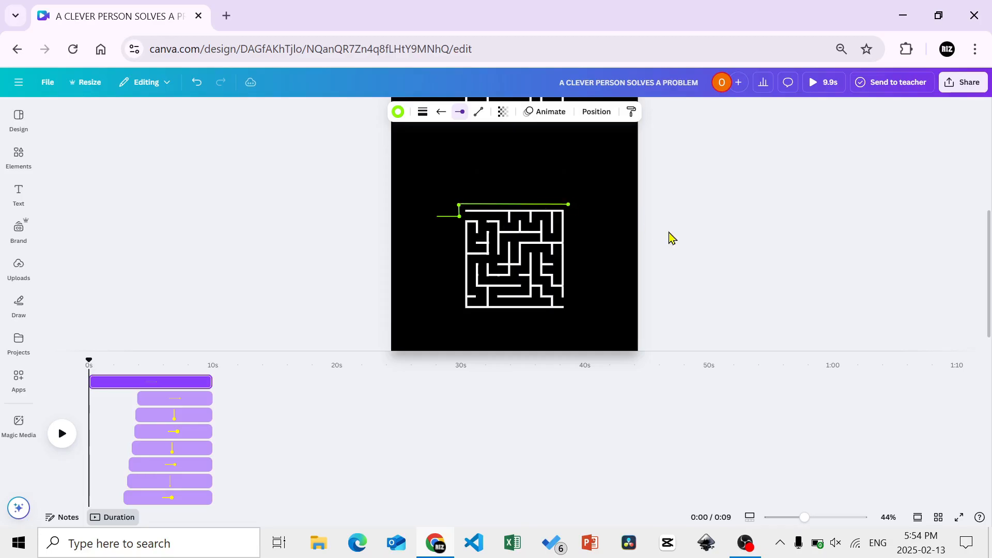
pyautogui.press('Left')
pyautogui.press('Left')
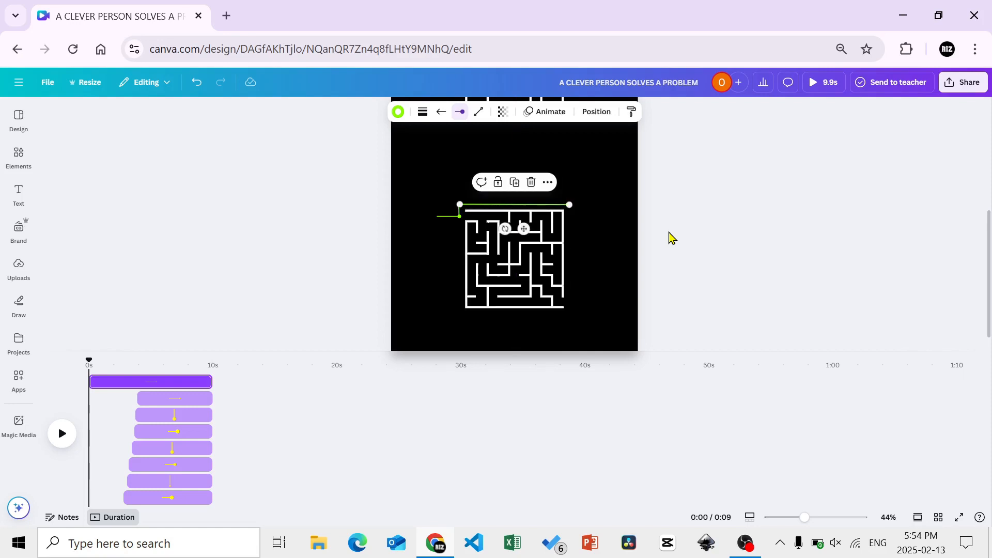
pyautogui.press('Left')
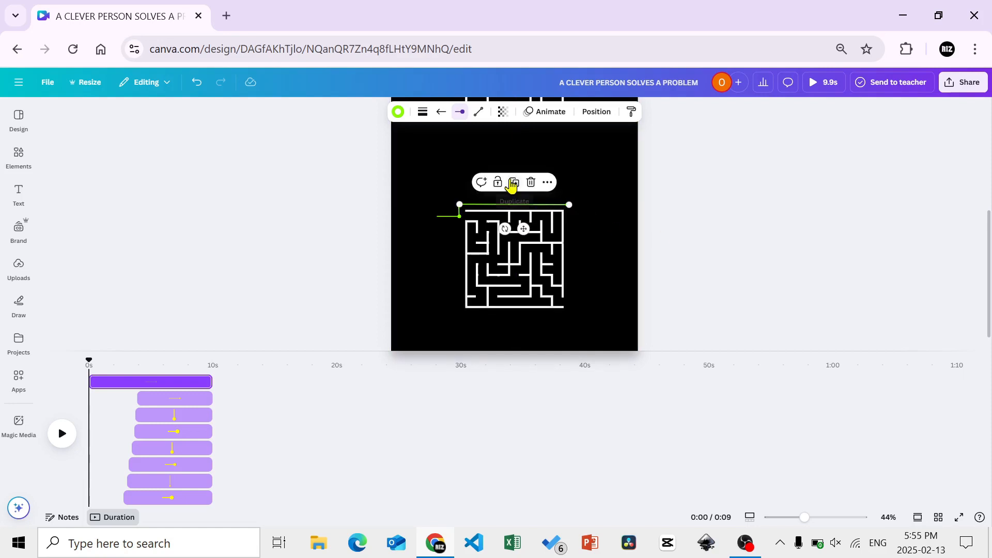
# Duplicate the green top line and turn it into a vertical segment running down the lower maze's right side to the exit
pyautogui.click(512, 186)
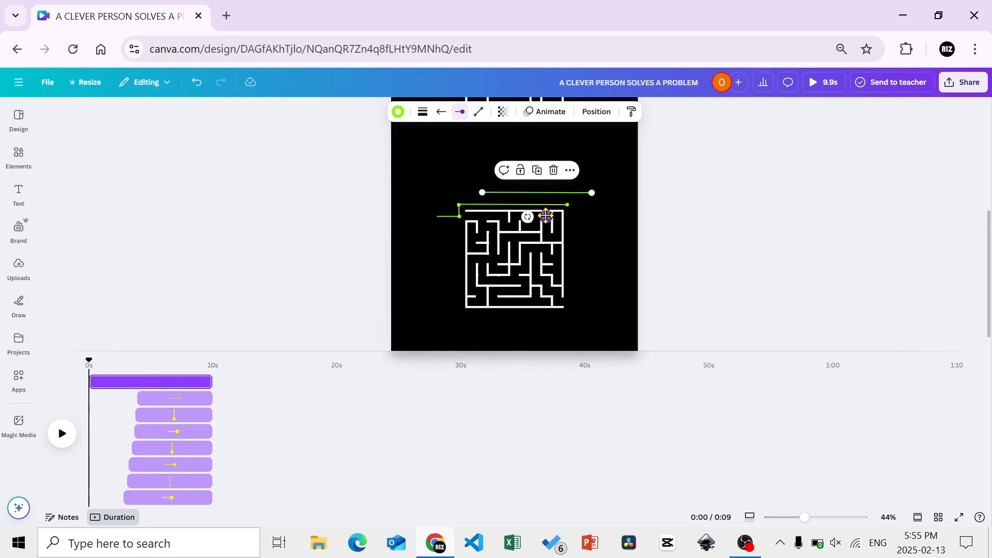
pyautogui.moveTo(545, 215); pyautogui.dragTo(549, 269)
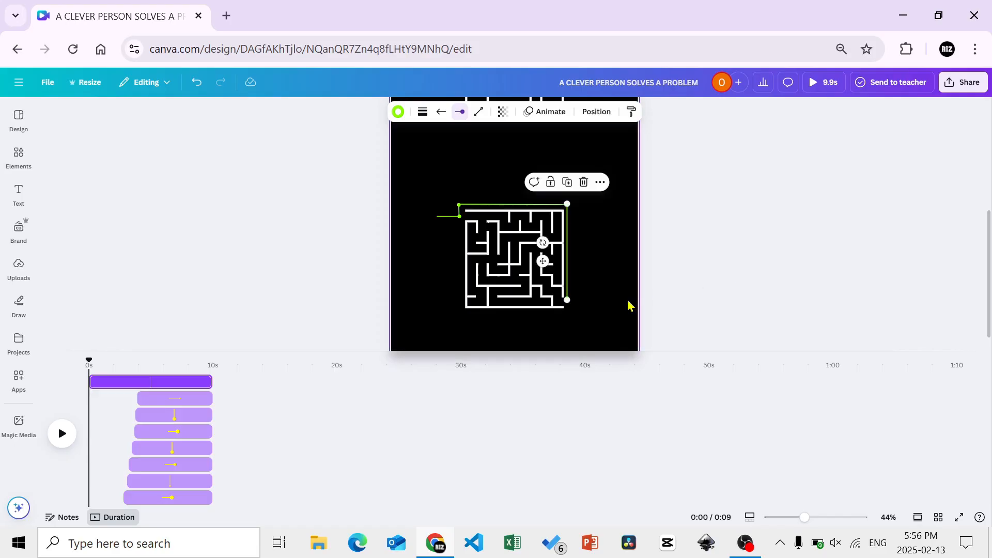
# Duplicate the green entrance line and attach the copy to the right vertical segment's lower end as the exit line
pyautogui.click(449, 216)
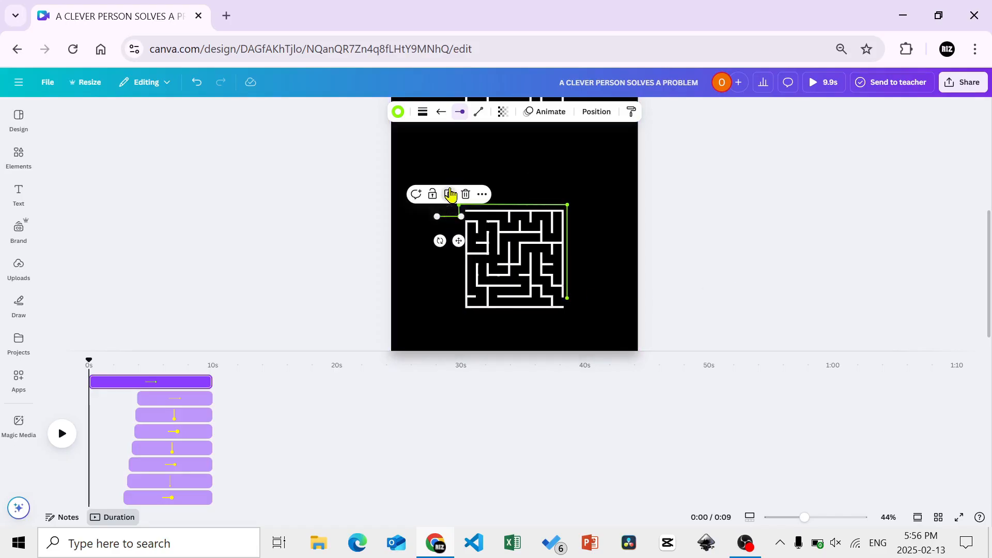
pyautogui.click(450, 194)
pyautogui.moveTo(459, 240); pyautogui.dragTo(598, 322)
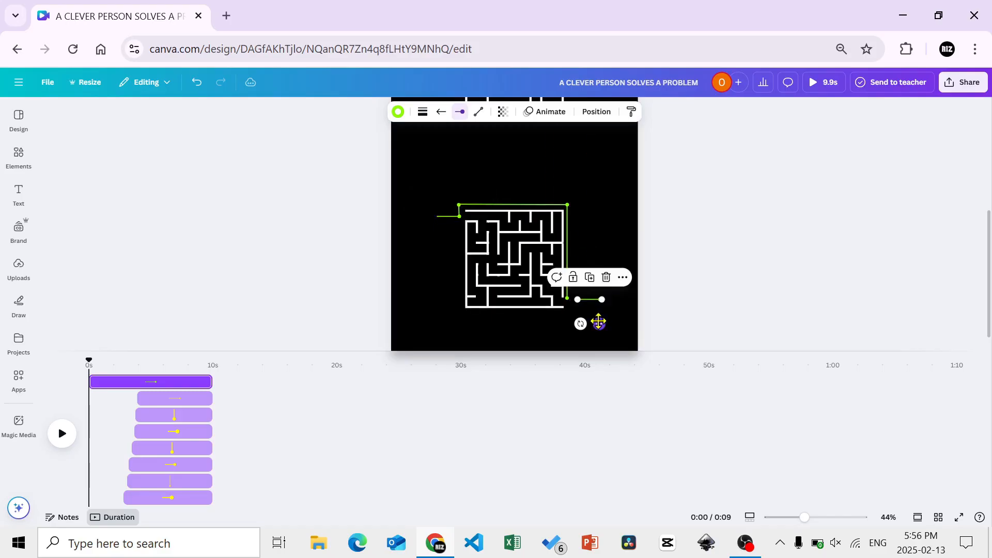
pyautogui.press('Left')
pyautogui.press('Left')
pyautogui.press('Left')
pyautogui.press('Left')
pyautogui.press('Left')
pyautogui.press('Left')
pyautogui.press('Left')
pyautogui.press('Left')
pyautogui.press('Left')
pyautogui.press('Left')
pyautogui.press('Left')
pyautogui.press('Left')
pyautogui.press('Left')
pyautogui.press('Left')
pyautogui.press('Left')
pyautogui.press('Left')
pyautogui.press('Left')
pyautogui.press('Left')
pyautogui.press('Left')
pyautogui.press('Left')
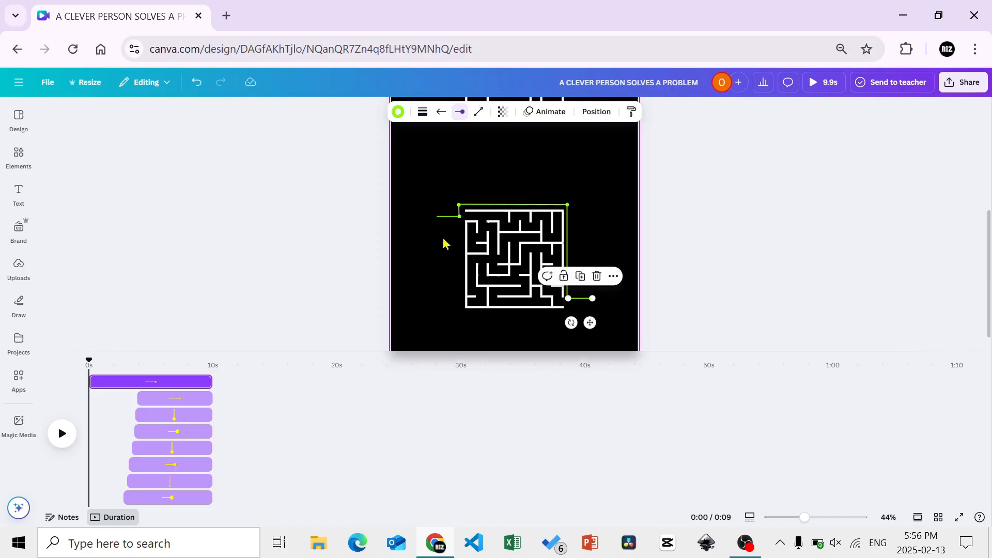
# Apply a Wipe animation to the lower maze's green entrance line
pyautogui.click(446, 217)
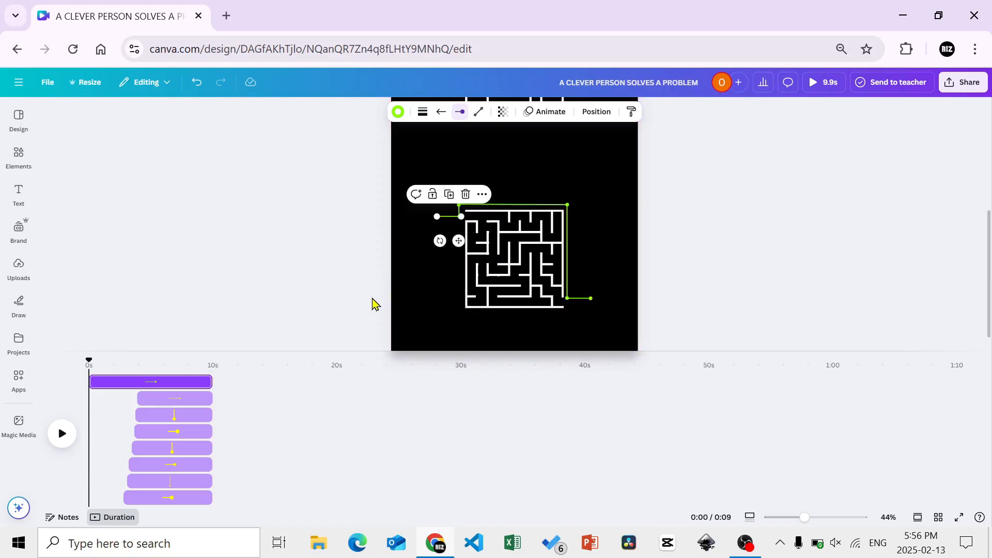
pyautogui.click(547, 112)
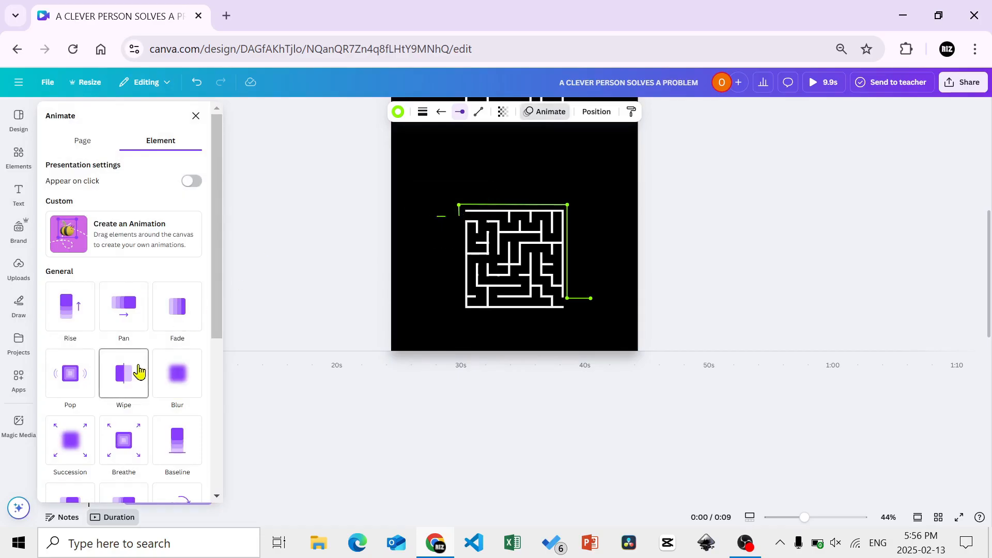
pyautogui.click(137, 370)
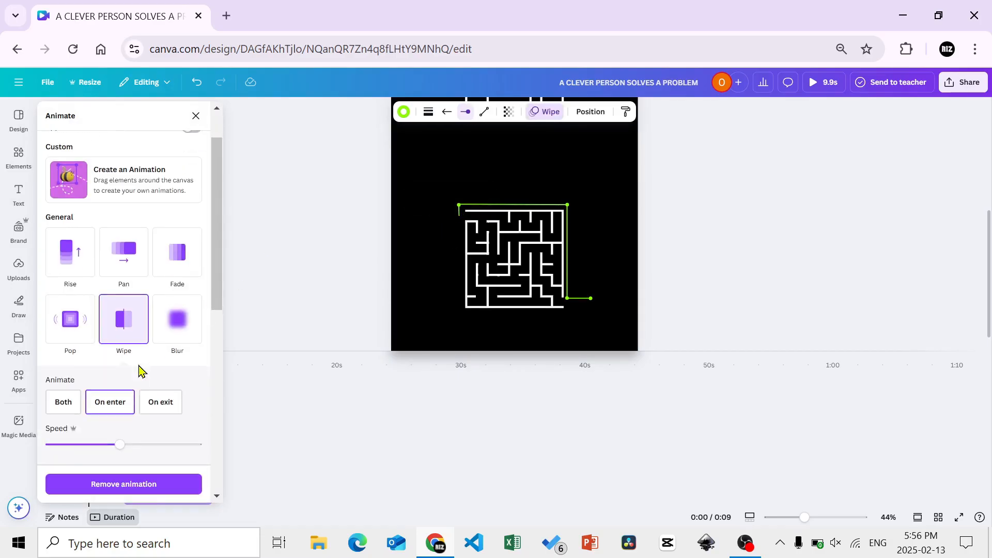
# Apply a Wipe animation to the short green vertical segment and trim its start to follow the entrance line
pyautogui.click(458, 216)
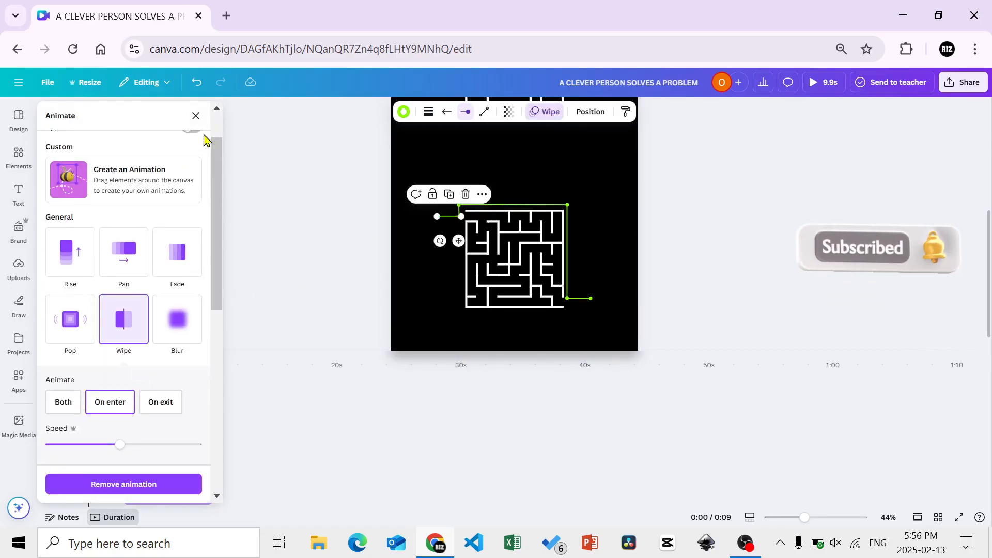
pyautogui.click(196, 116)
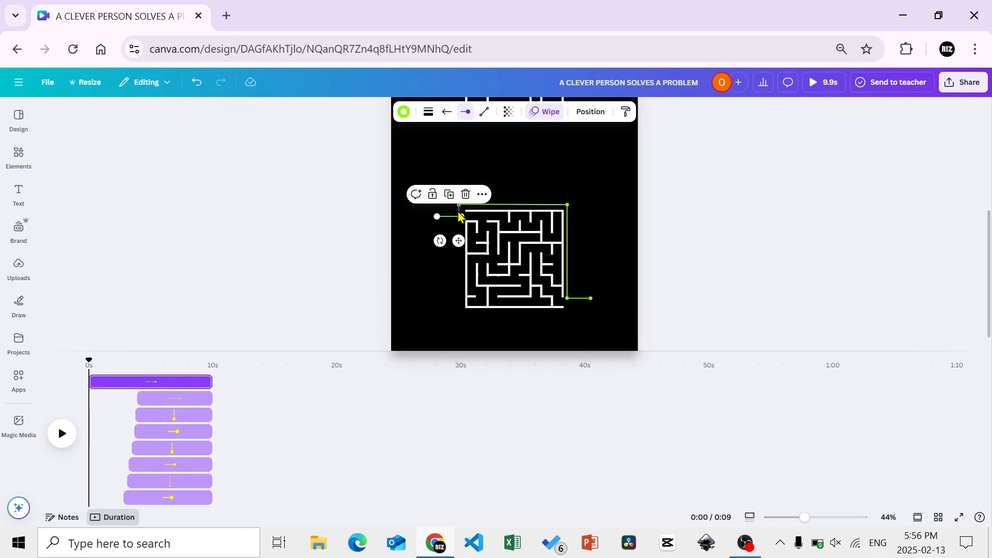
pyautogui.click(19, 155)
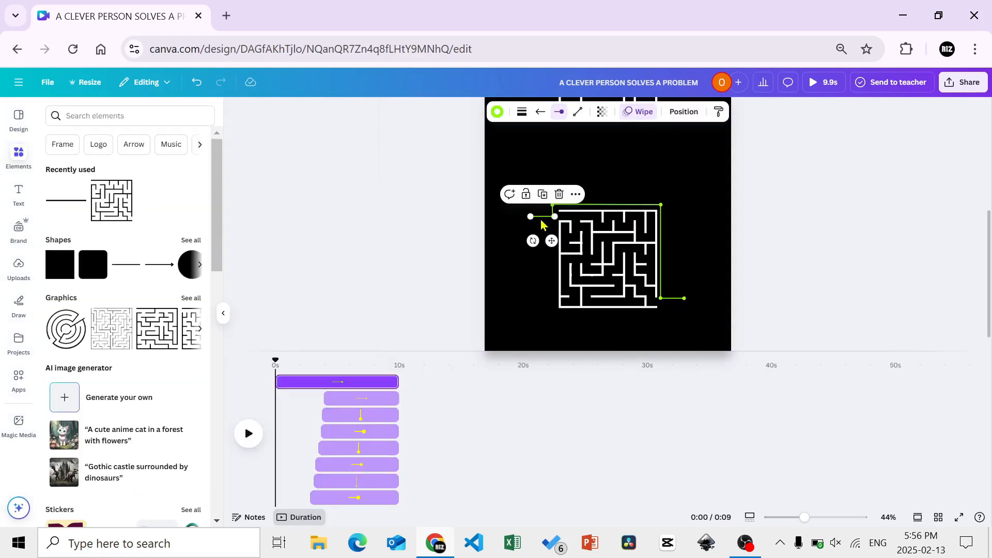
pyautogui.click(553, 216)
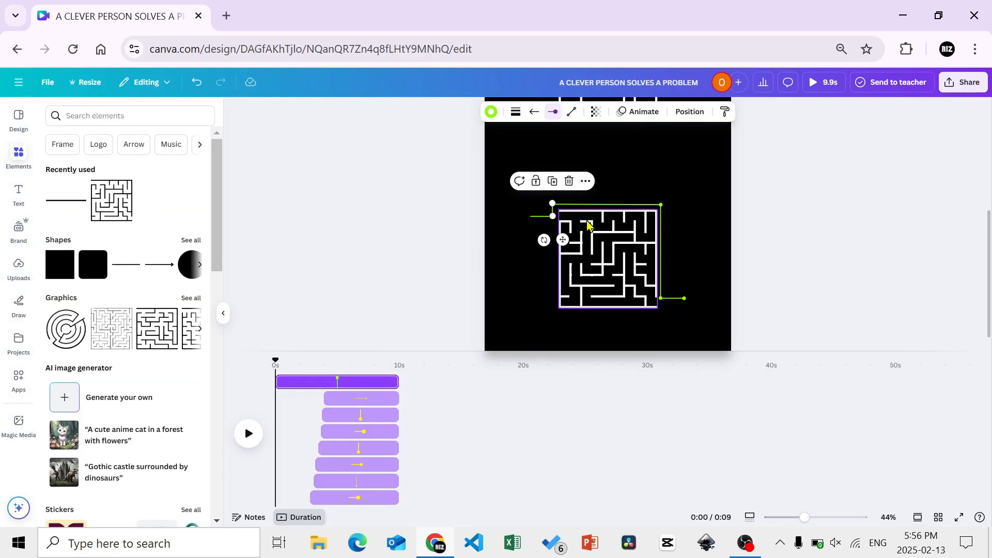
pyautogui.click(646, 118)
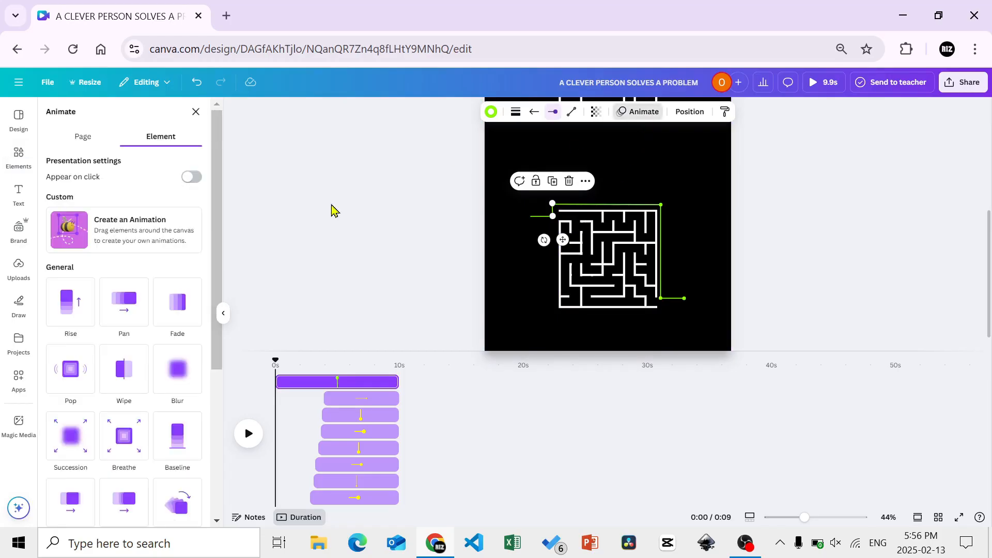
pyautogui.click(131, 371)
pyautogui.moveTo(282, 385); pyautogui.dragTo(289, 384)
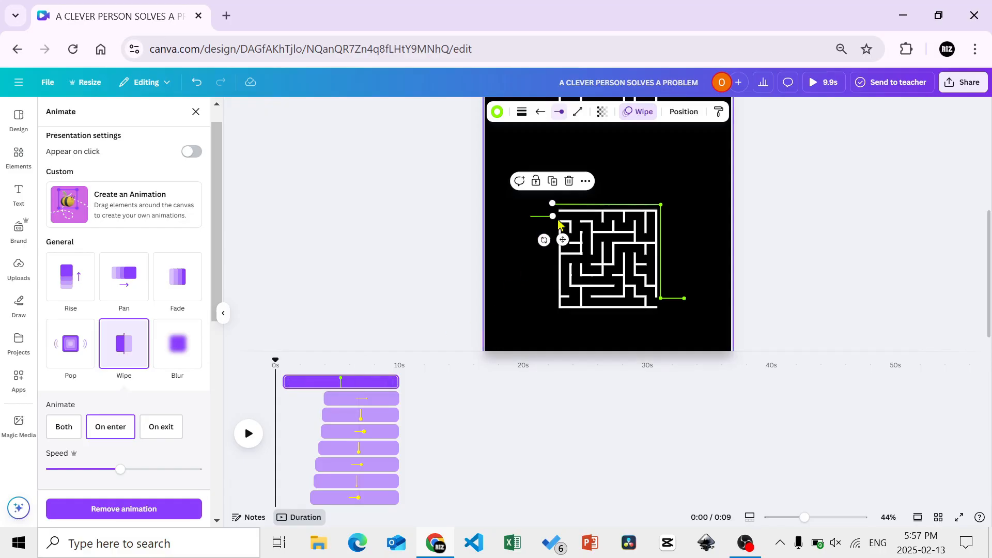
# Apply a Wipe animation to the green line above the lower maze and trim its start to follow the short vertical segment
pyautogui.click(567, 205)
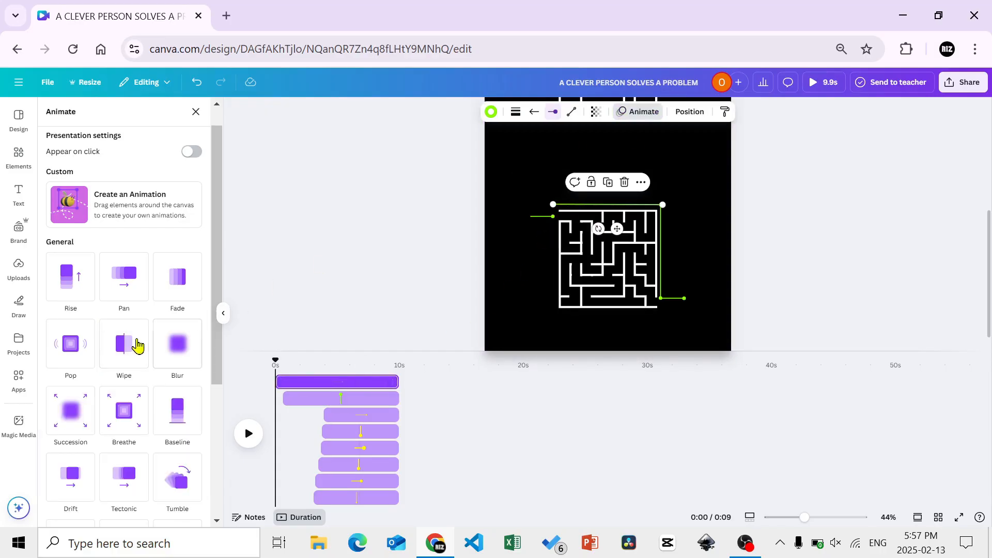
pyautogui.click(123, 347)
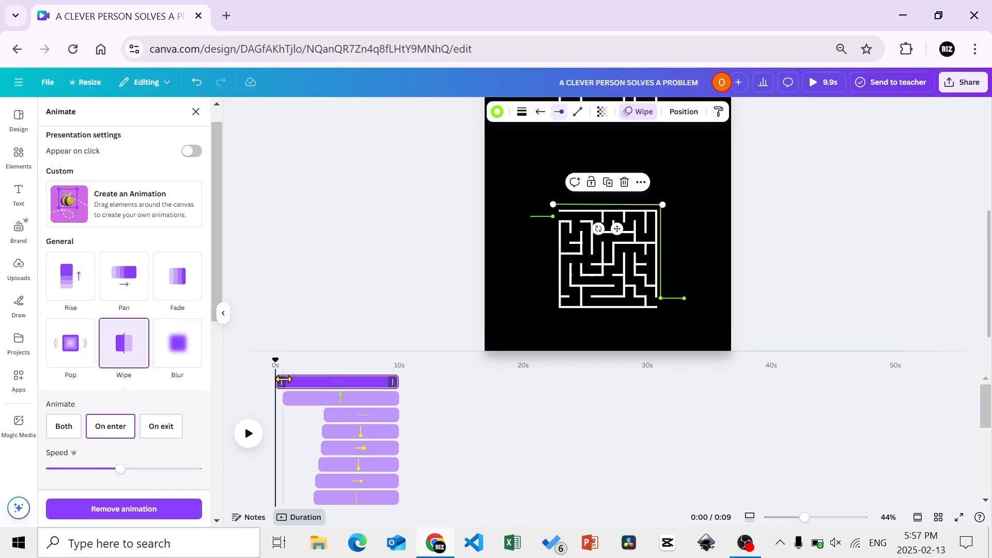
pyautogui.moveTo(277, 381); pyautogui.dragTo(293, 381)
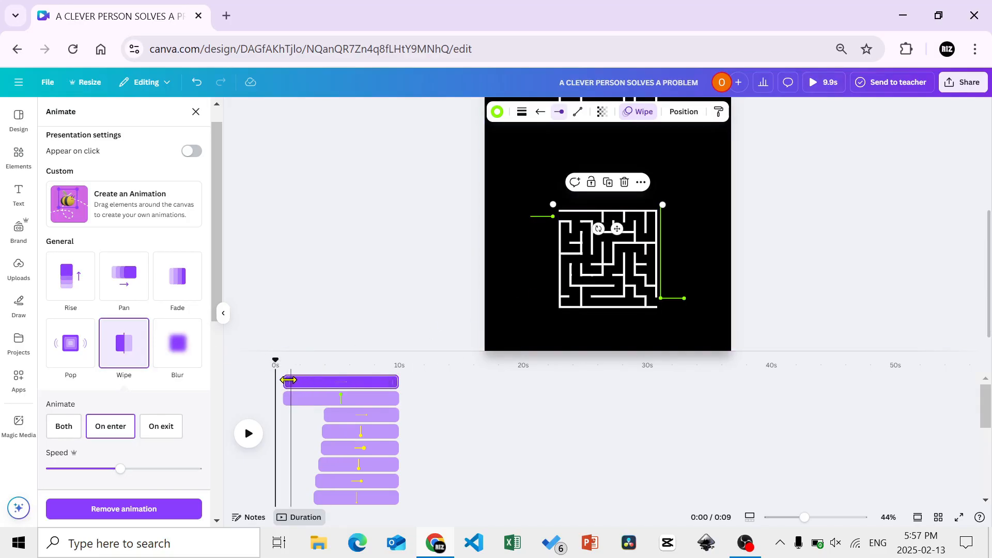
pyautogui.moveTo(285, 381); pyautogui.dragTo(292, 381)
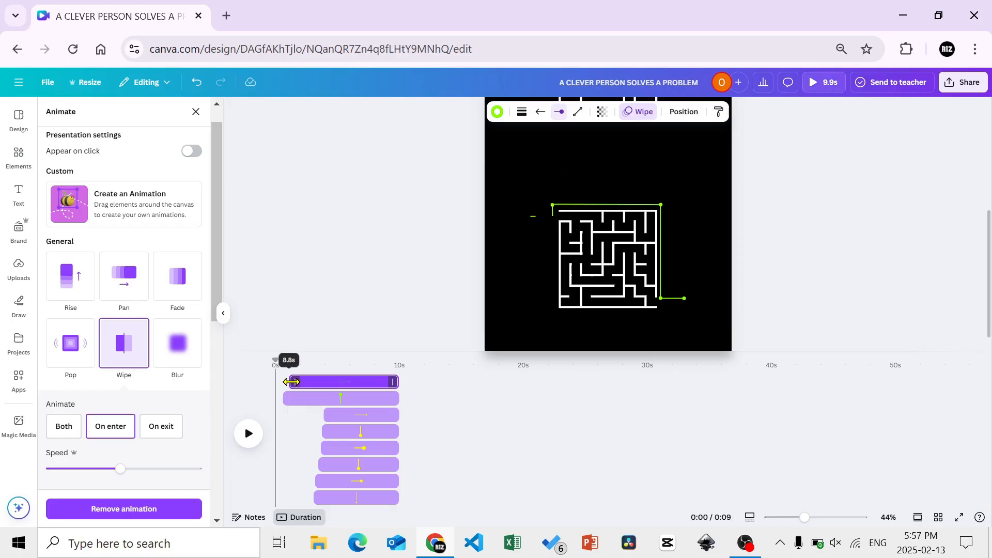
# Apply a Wipe animation to the green vertical line right of the lower maze and trim its start to follow the line above the maze
pyautogui.click(663, 222)
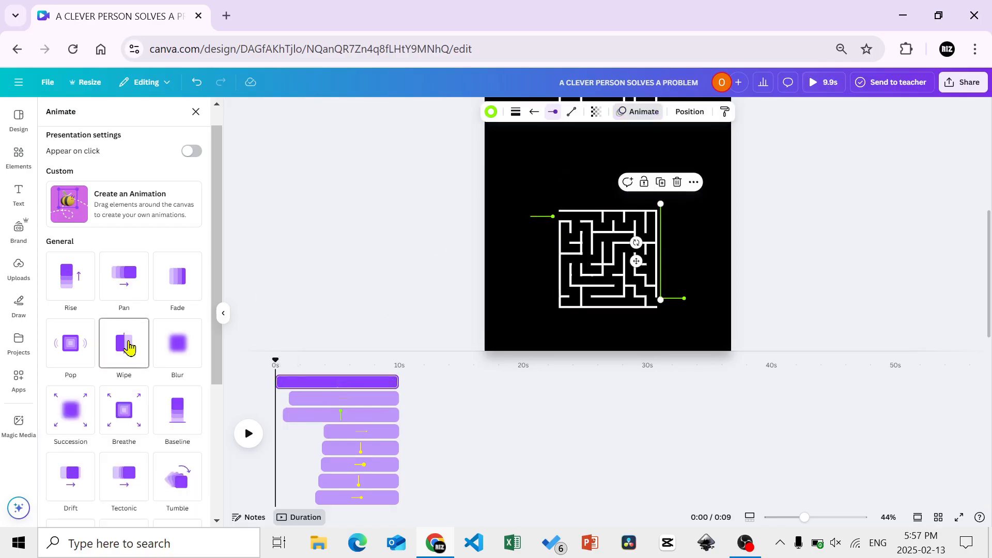
pyautogui.click(127, 342)
pyautogui.moveTo(277, 382); pyautogui.dragTo(293, 382)
# Apply a Wipe animation to the green exit line, trim its start to follow the right vertical line, and preview the sequence
pyautogui.click(678, 300)
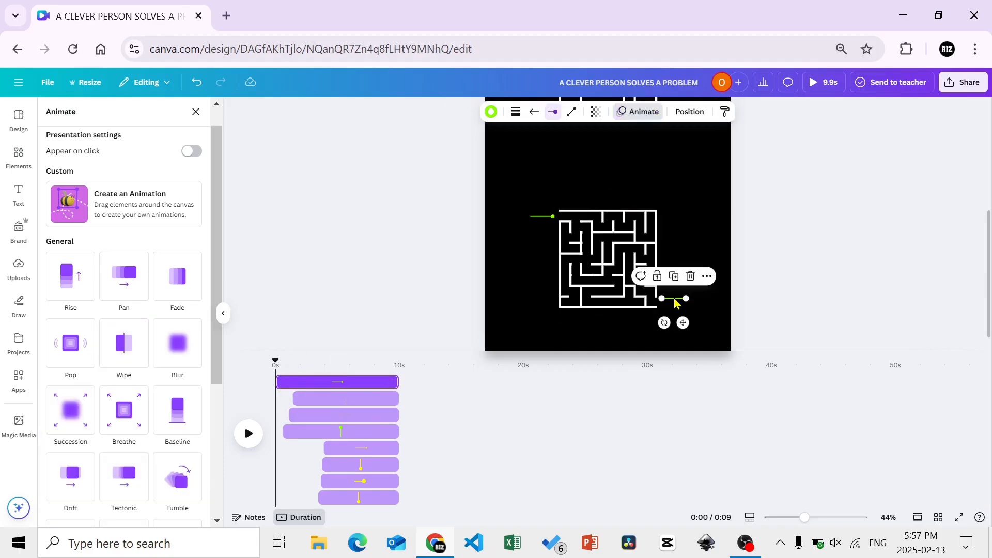
pyautogui.click(138, 356)
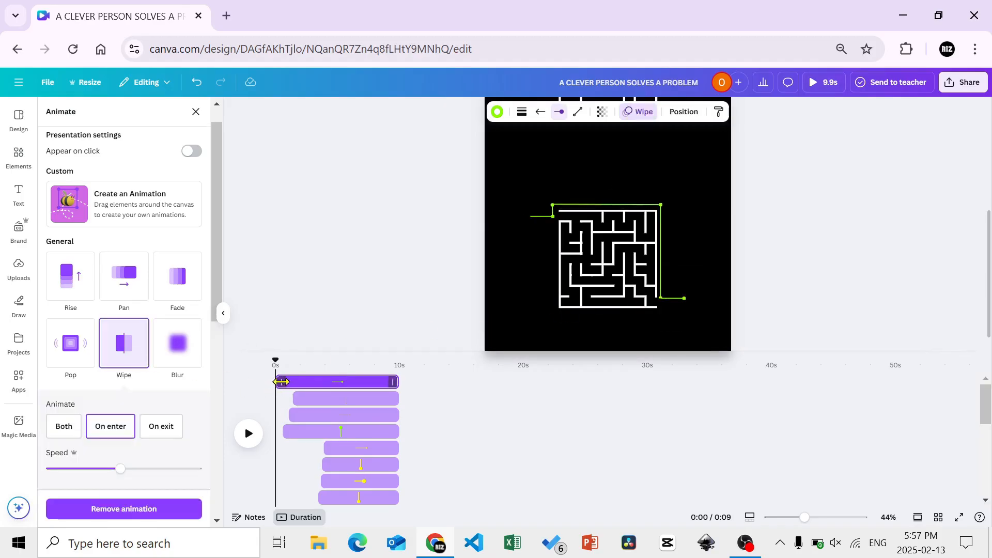
pyautogui.moveTo(277, 382); pyautogui.dragTo(299, 383)
pyautogui.click(249, 434)
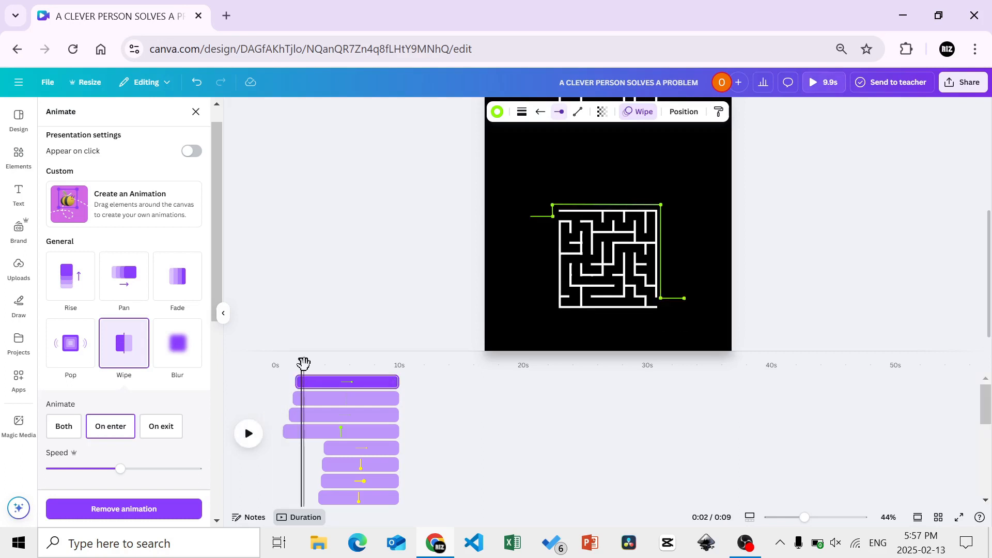
pyautogui.moveTo(304, 361); pyautogui.dragTo(260, 378)
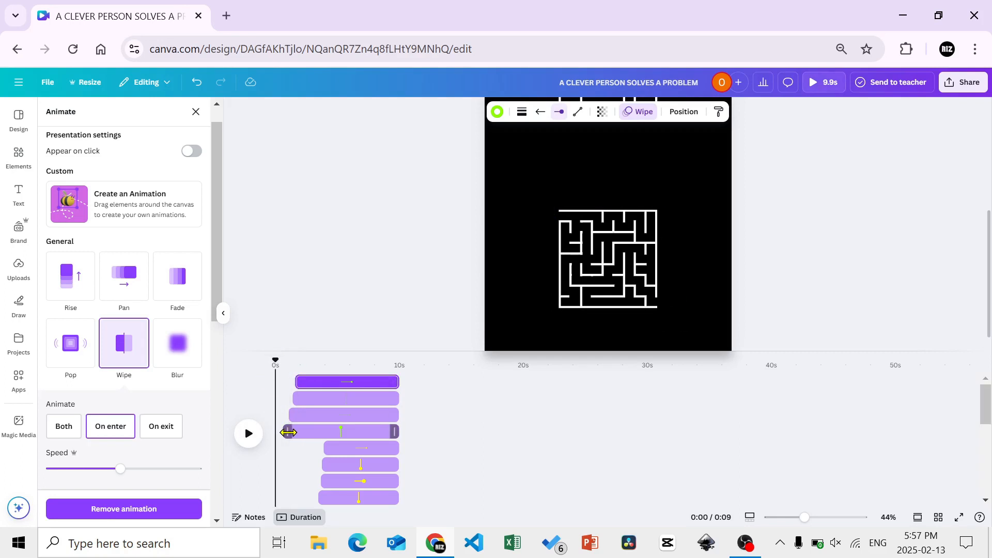
# Trim the start of the short green vertical segment to leave an 8.5 s clip and preview the path
pyautogui.moveTo(287, 433); pyautogui.dragTo(300, 432)
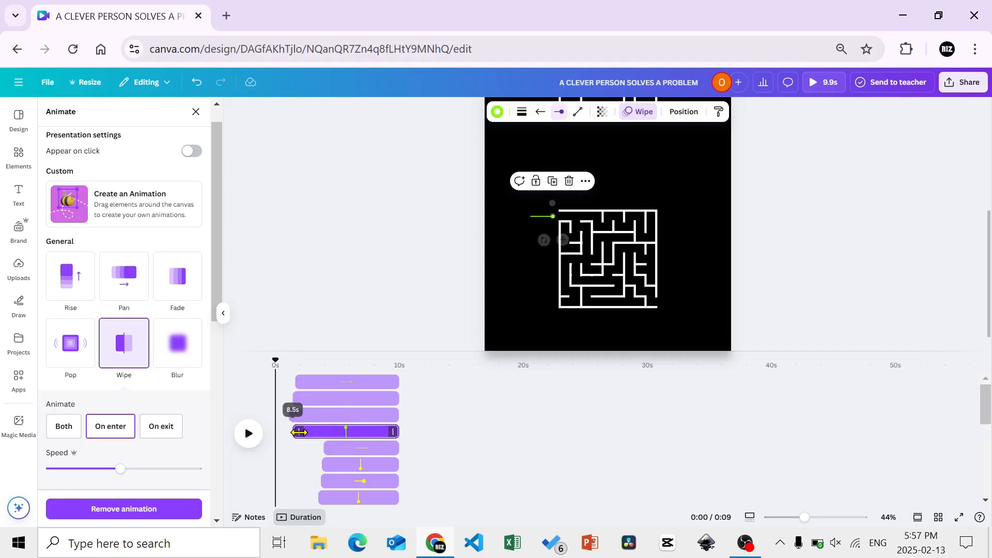
pyautogui.press('space')
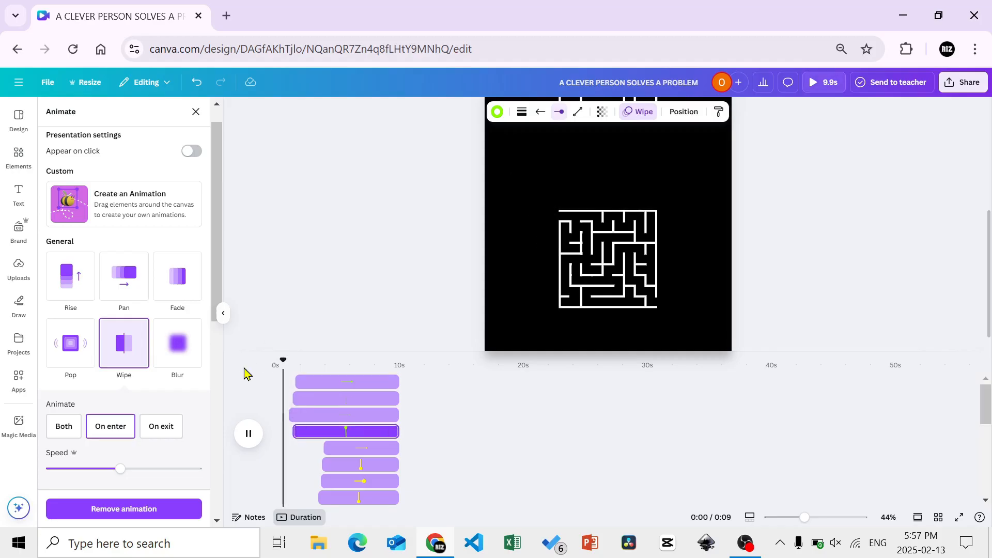
pyautogui.press('space')
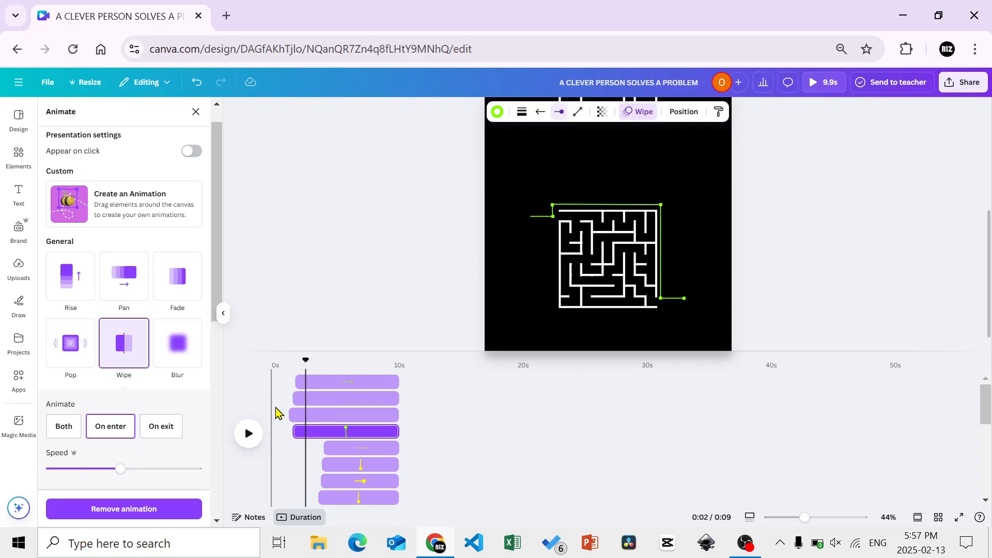
# Trim the starts of the remaining green lines to follow the short vertical segment, leaving 7.8 s for the exit line, and preview the path
pyautogui.moveTo(295, 410); pyautogui.dragTo(304, 363)
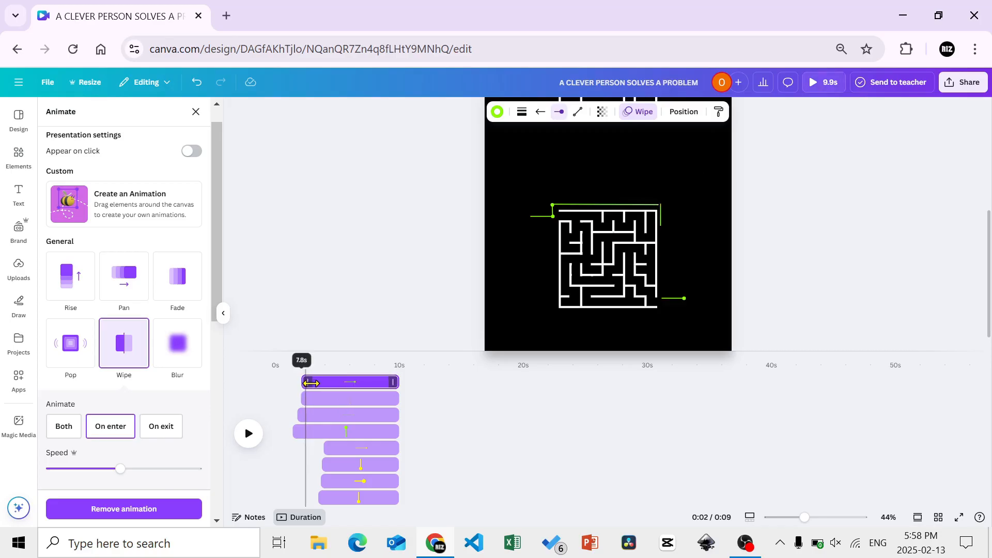
pyautogui.press('space')
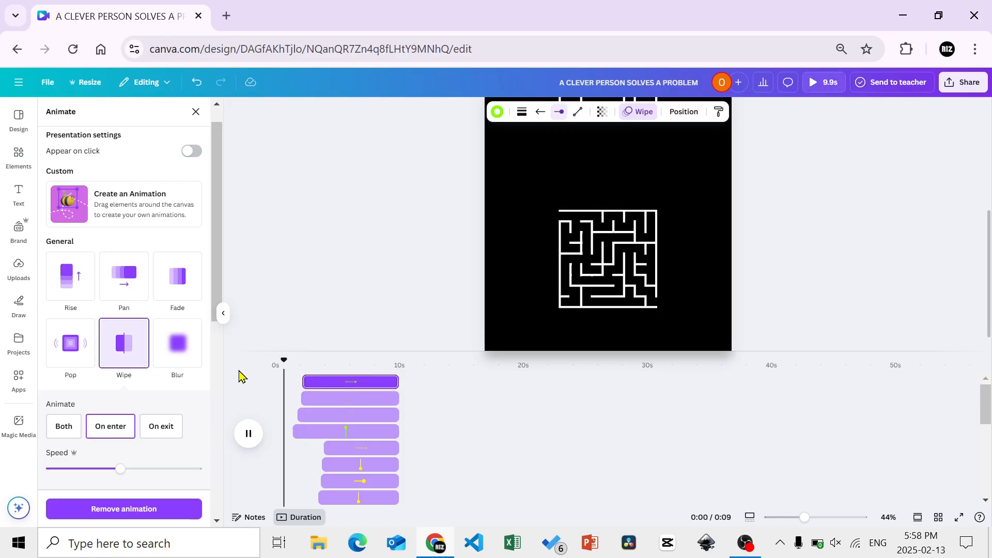
pyautogui.press('space')
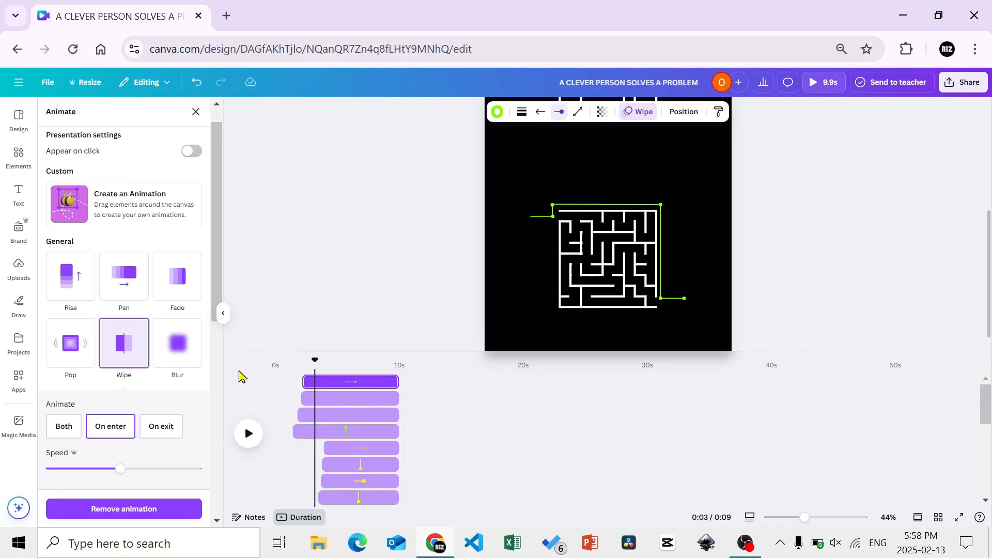
# Trim the green exit line's start further to delay its reveal and preview the path again
pyautogui.moveTo(304, 380); pyautogui.dragTo(264, 363)
pyautogui.press('space')
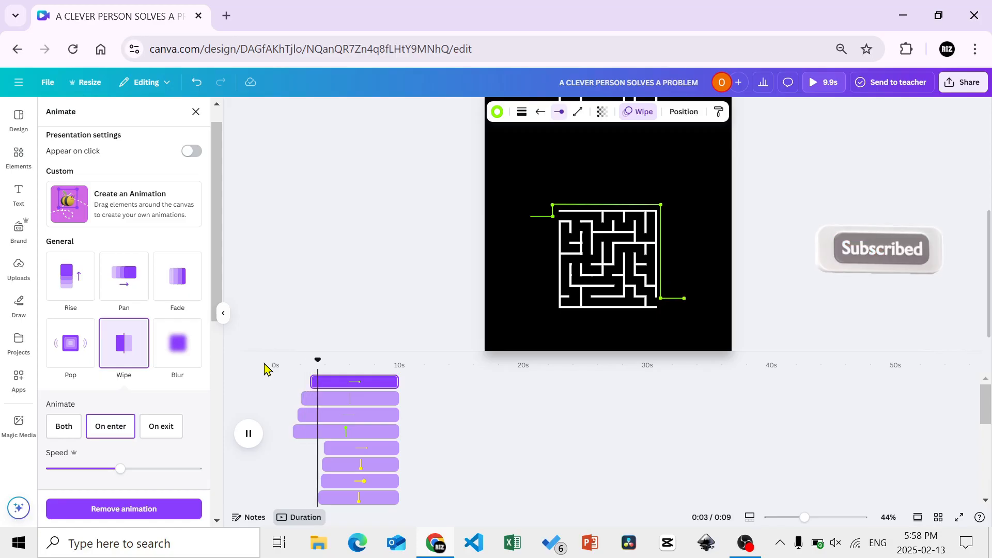
pyautogui.press('space')
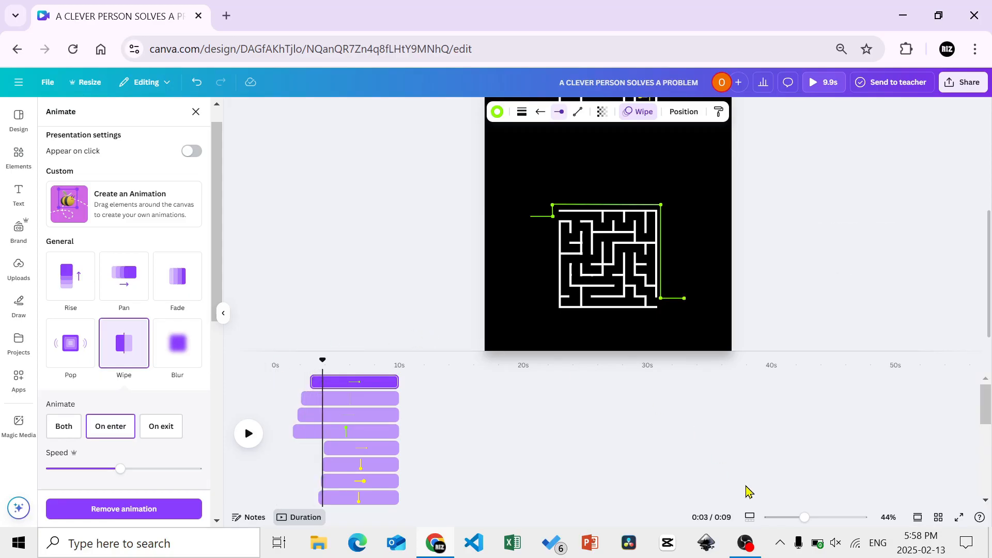
# Fit the whole page in view and play the reel from the start to check both maze paths
pyautogui.moveTo(802, 518); pyautogui.dragTo(787, 518)
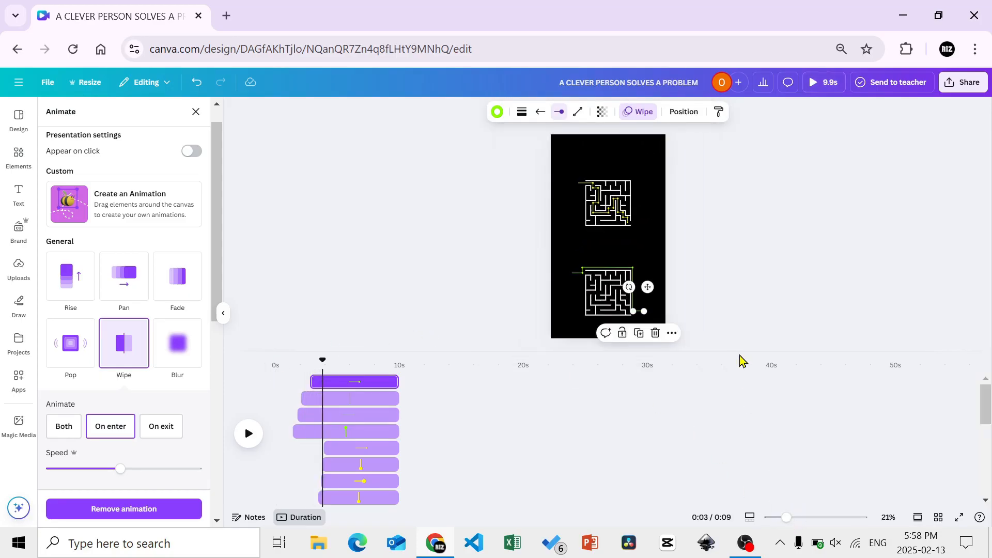
pyautogui.moveTo(739, 355); pyautogui.dragTo(745, 459)
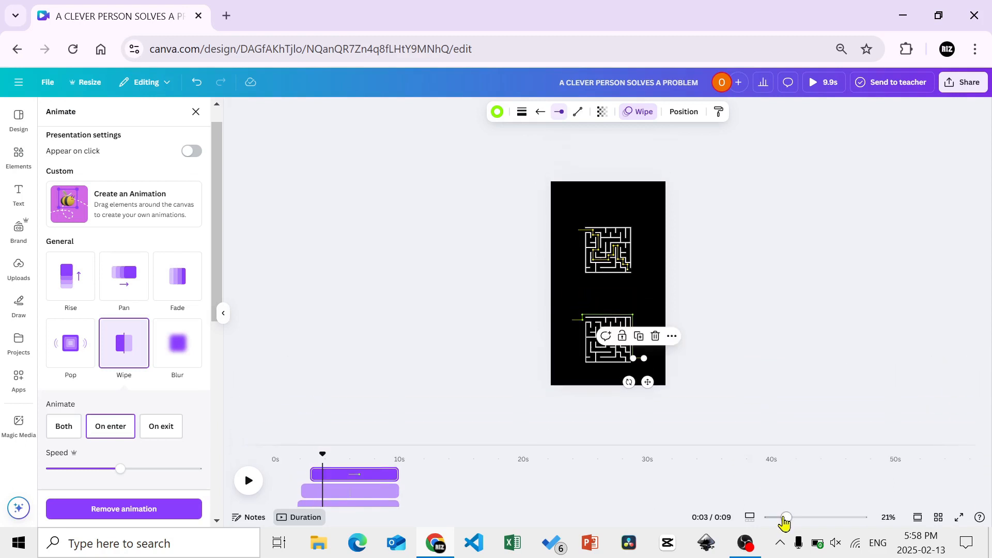
pyautogui.moveTo(787, 518); pyautogui.dragTo(796, 522)
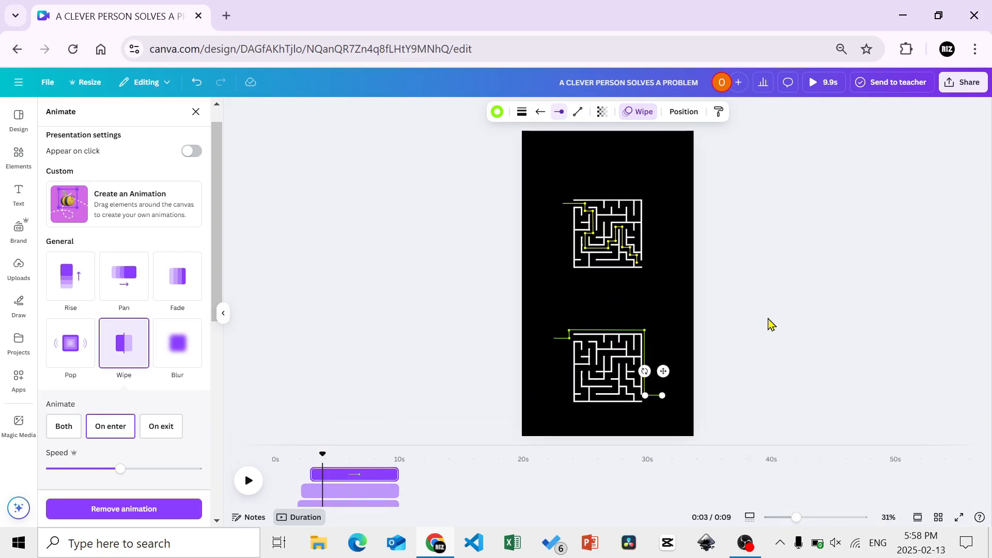
pyautogui.moveTo(320, 454); pyautogui.dragTo(244, 461)
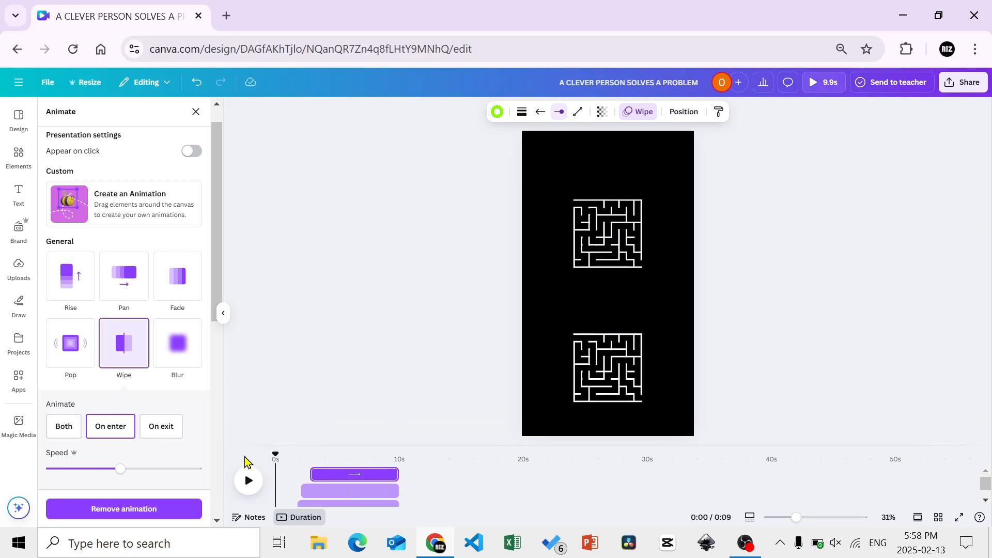
pyautogui.click(249, 481)
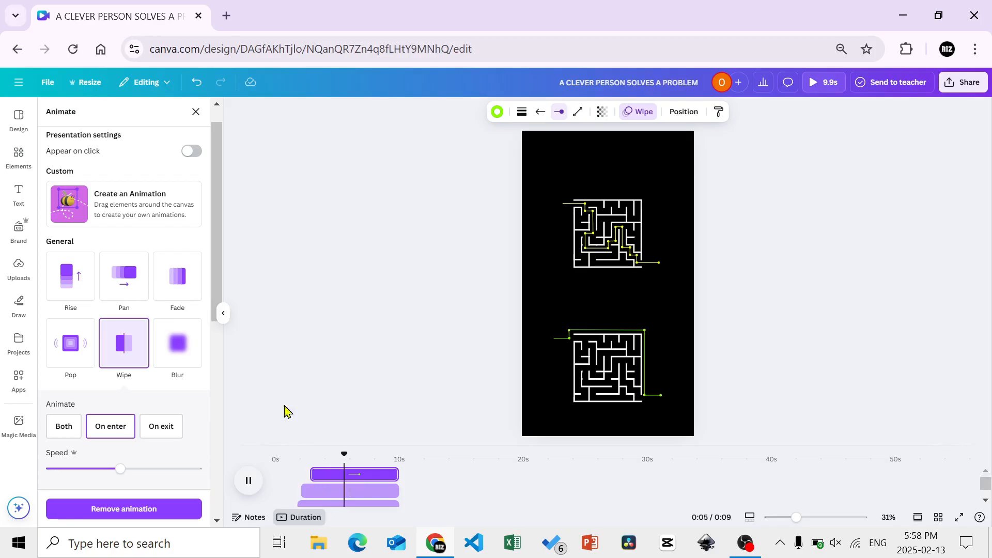
# Add the text "A CLEVER PERSON SOLVES A PROBLEM" on one line, centred above the upper maze
pyautogui.click(296, 381)
pyautogui.write('A CLEVER PERSON SOLVES A PROBLEM')
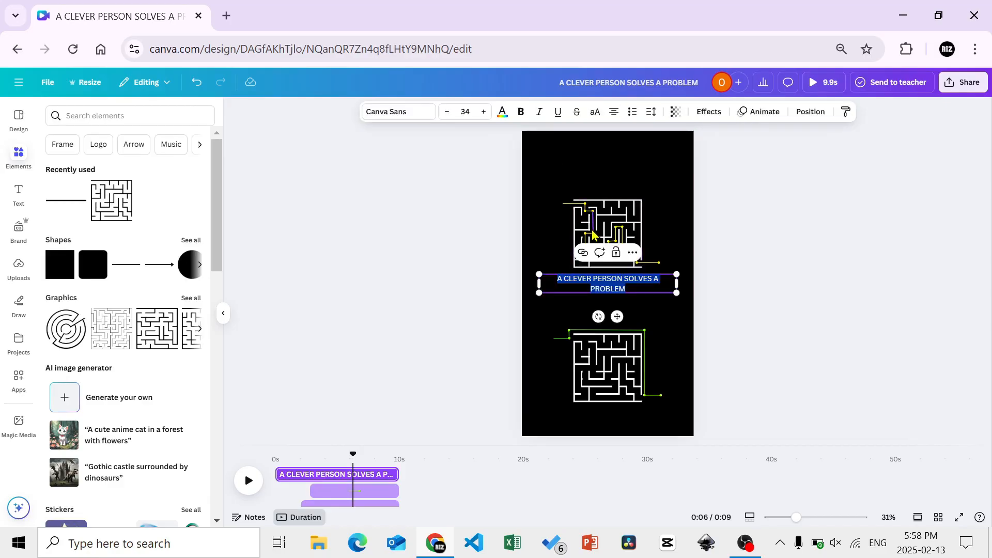
pyautogui.moveTo(622, 317); pyautogui.dragTo(609, 218)
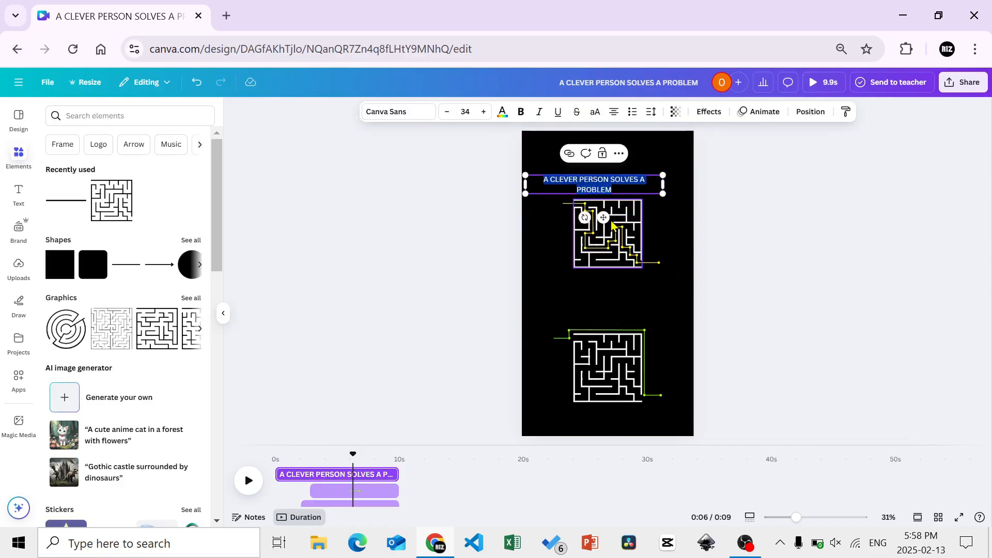
pyautogui.moveTo(677, 182); pyautogui.dragTo(672, 183)
pyautogui.moveTo(608, 207)
pyautogui.mouseDown()
pyautogui.moveTo(620, 216)
pyautogui.moveTo(620, 206)
pyautogui.mouseUp()
pyautogui.click(670, 217)
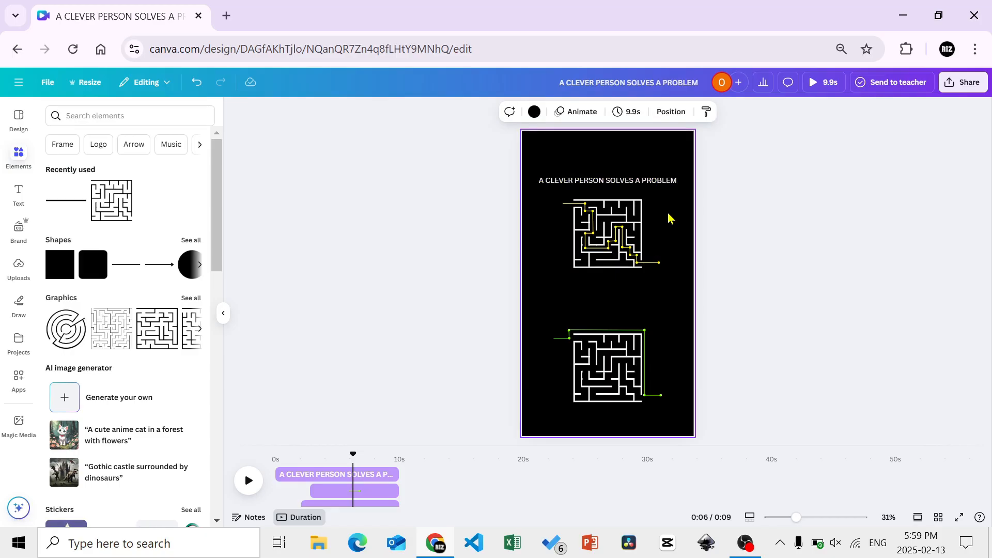
pyautogui.click(450, 259)
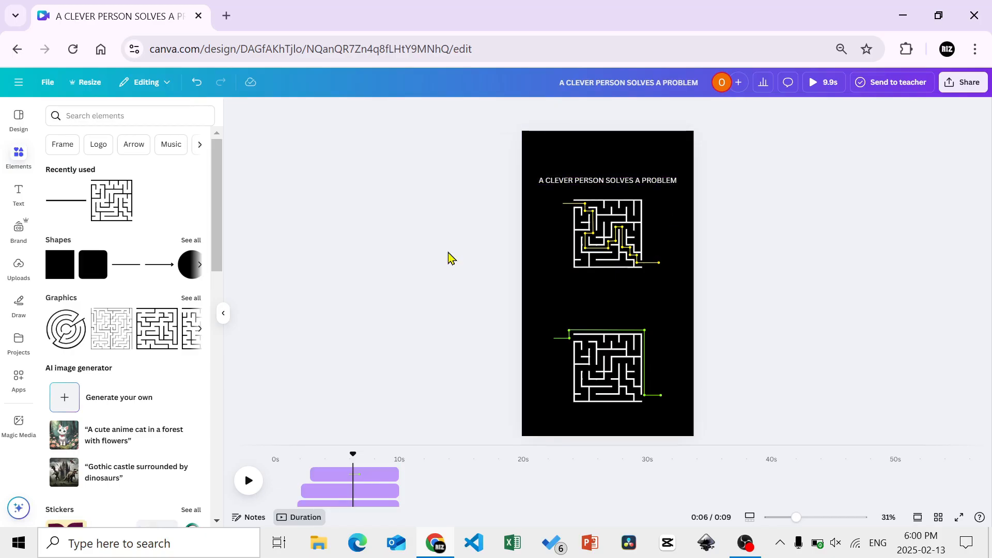
# Apply a Wipe animation to the "A CLEVER PERSON SOLVES A PROBLEM" text
pyautogui.click(641, 186)
pyautogui.click(749, 111)
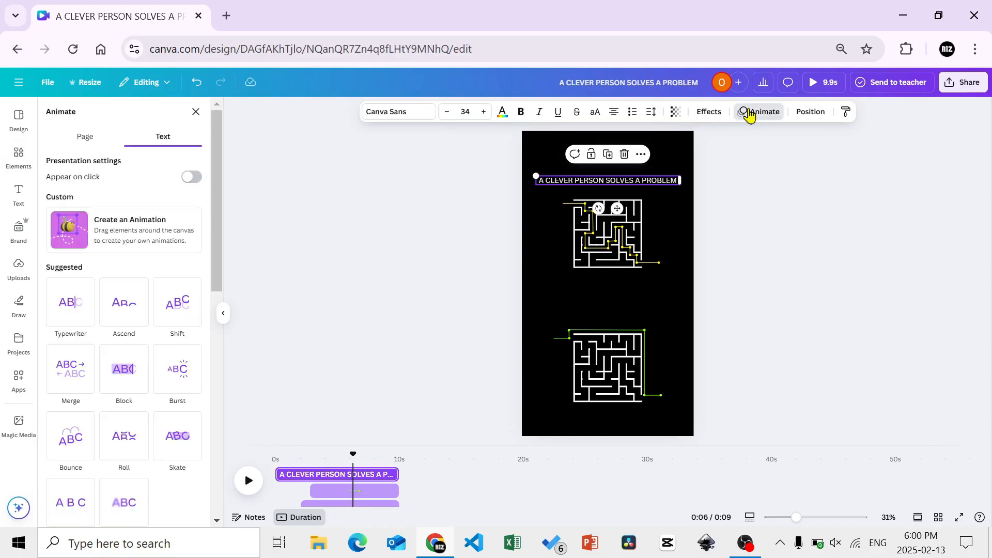
pyautogui.moveTo(221, 226); pyautogui.dragTo(220, 357)
pyautogui.click(129, 371)
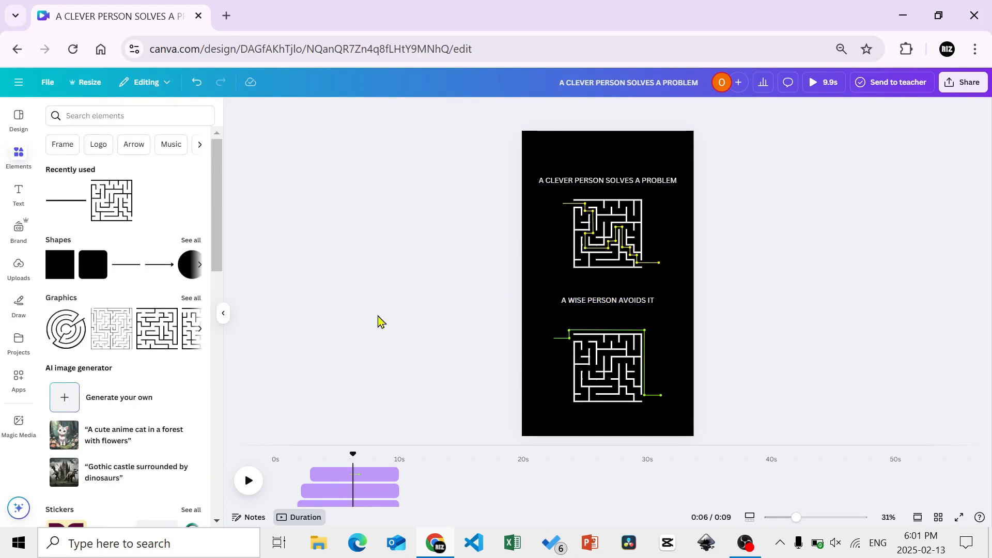
# Nudge the "A WISE PERSON AVOIDS IT" text down, closer to the lower maze
pyautogui.click(635, 305)
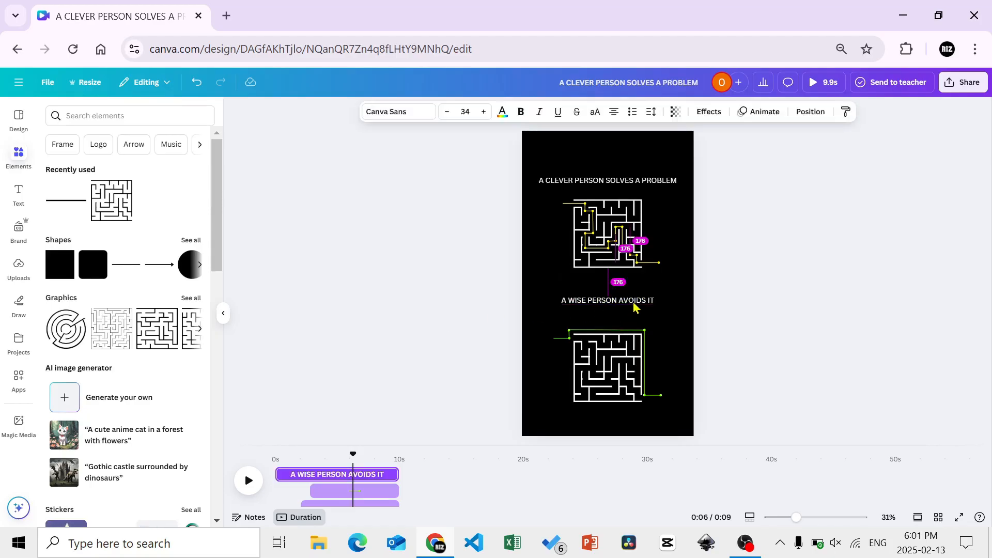
pyautogui.hotkey('shift', 'Down')
pyautogui.hotkey('shift', 'Down')
pyautogui.hotkey('shift', 'Down')
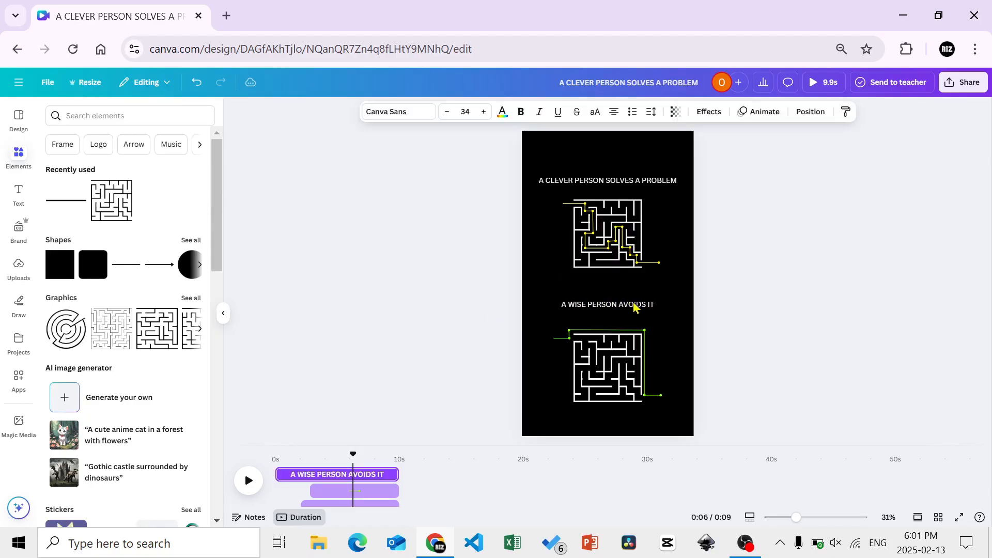
pyautogui.press('Down')
pyautogui.press('Down')
pyautogui.press('Down')
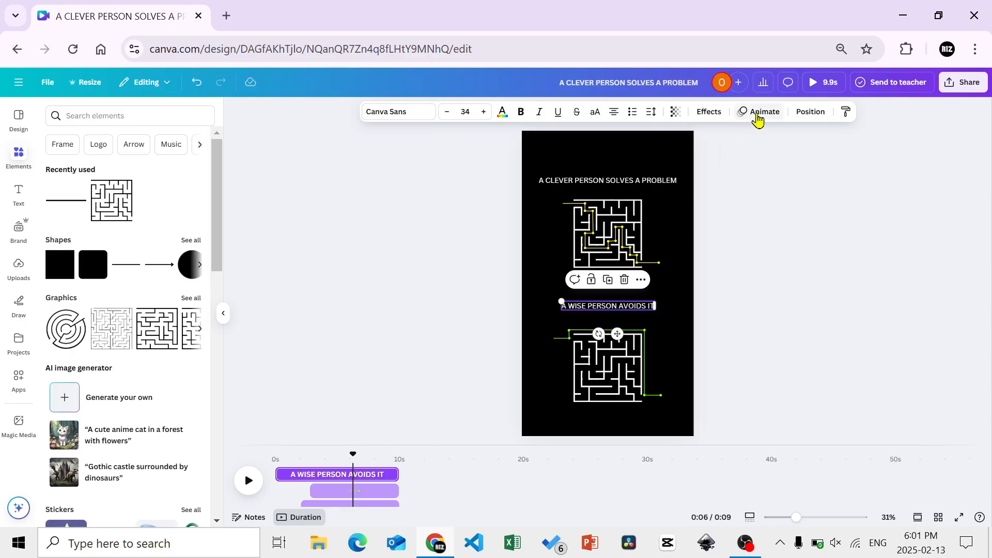
# Apply a Wipe animation to the "A WISE PERSON AVOIDS IT" text
pyautogui.click(760, 113)
pyautogui.moveTo(217, 255); pyautogui.dragTo(217, 368)
pyautogui.click(138, 411)
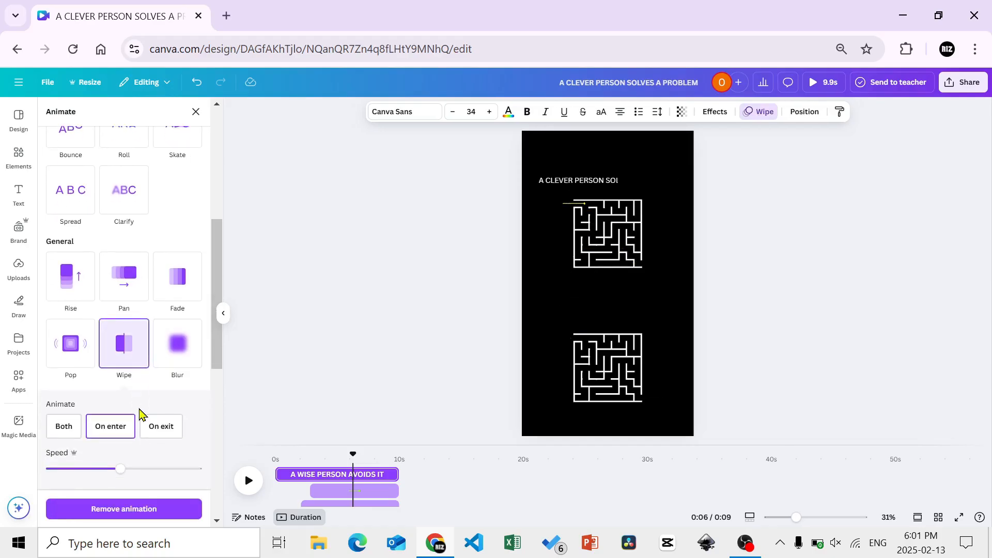
pyautogui.click(302, 380)
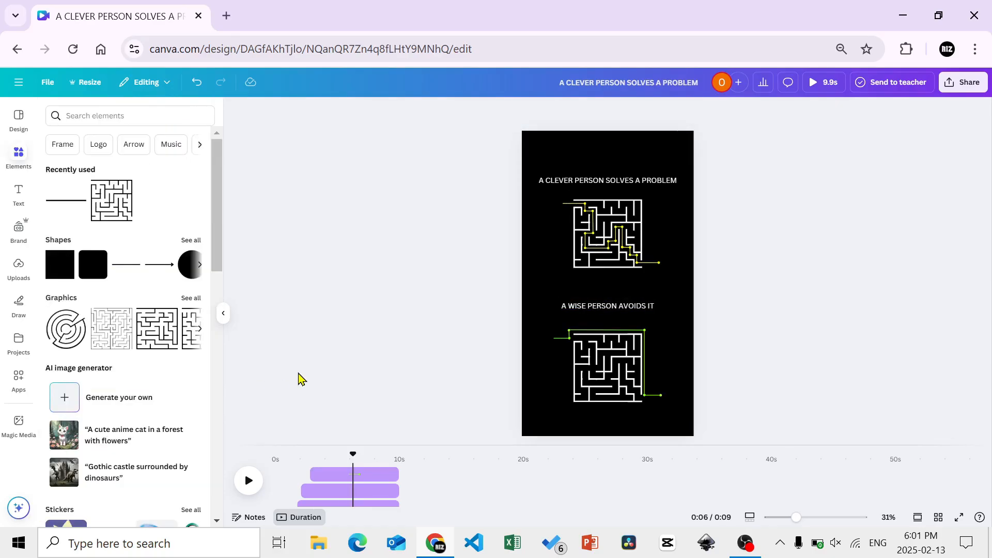